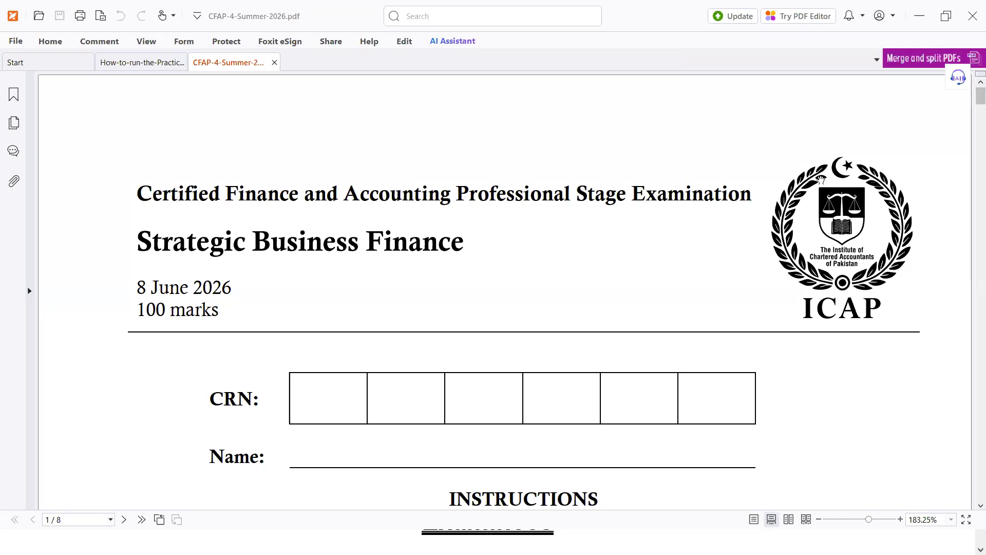
# Step: Scroll the CFAP-4-Summer-2026 paper past the instructions to Question 1 on page 2
pyautogui.click(728, 226)
pyautogui.scroll(-10, 728, 226)
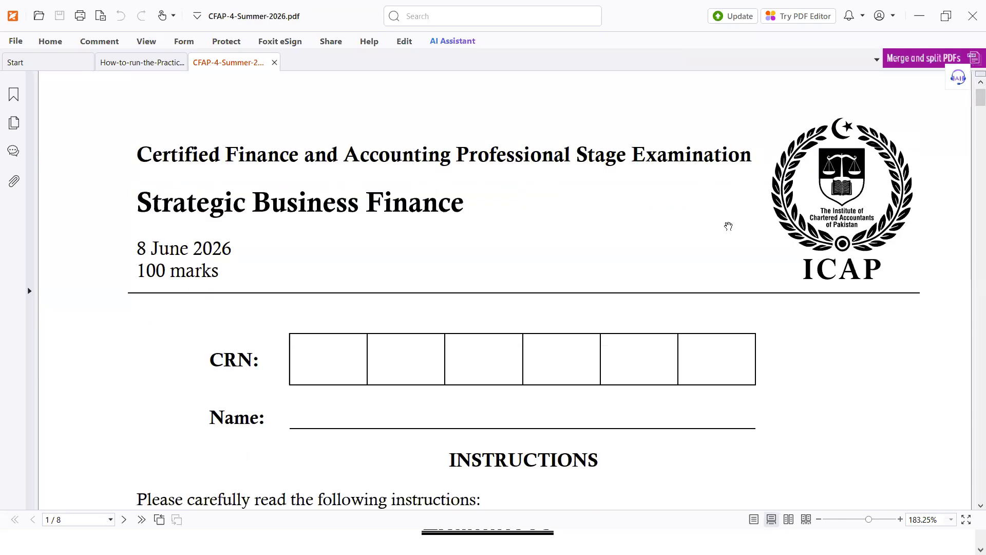
pyautogui.scroll(-12, 728, 226)
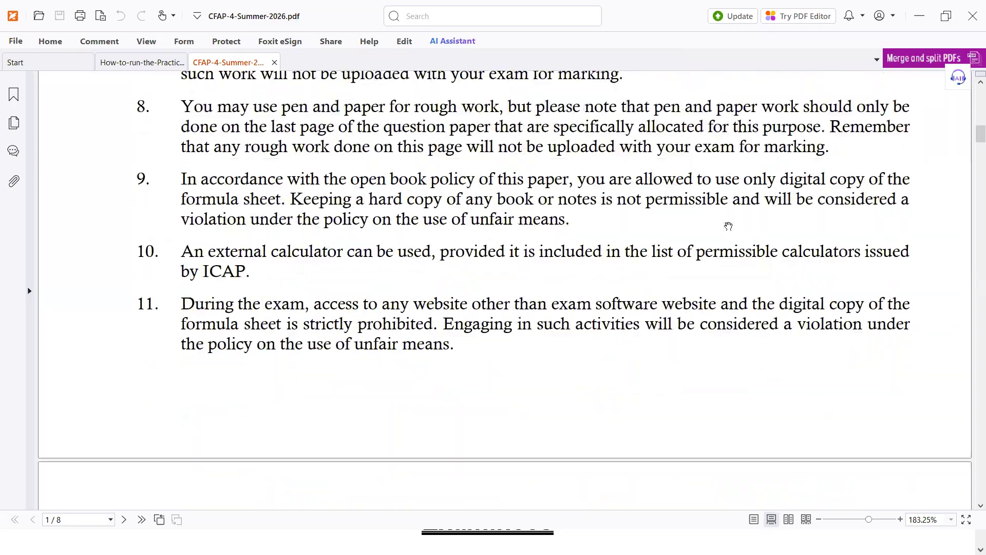
pyautogui.scroll(5, 728, 226)
pyautogui.scroll(-2, 728, 226)
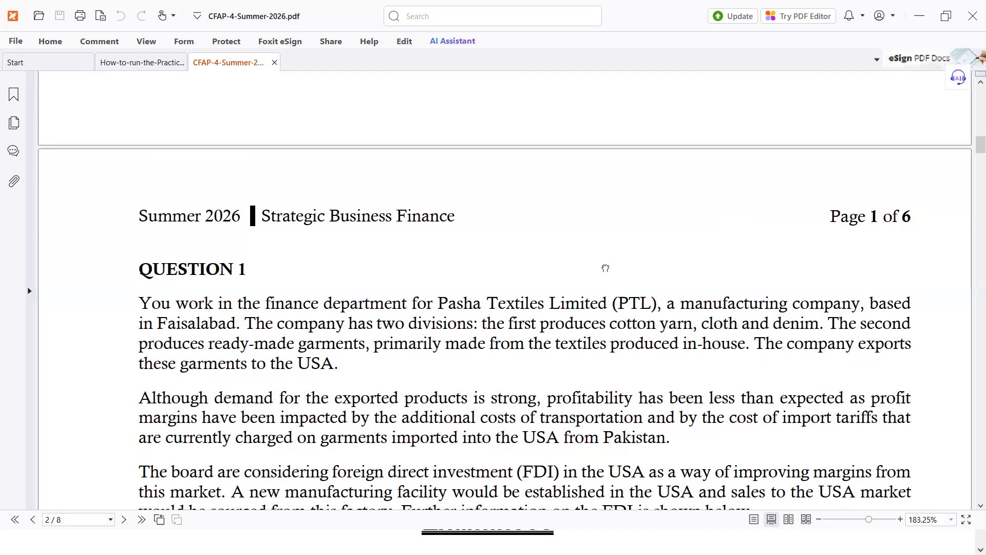
pyautogui.scroll(-2, 607, 295)
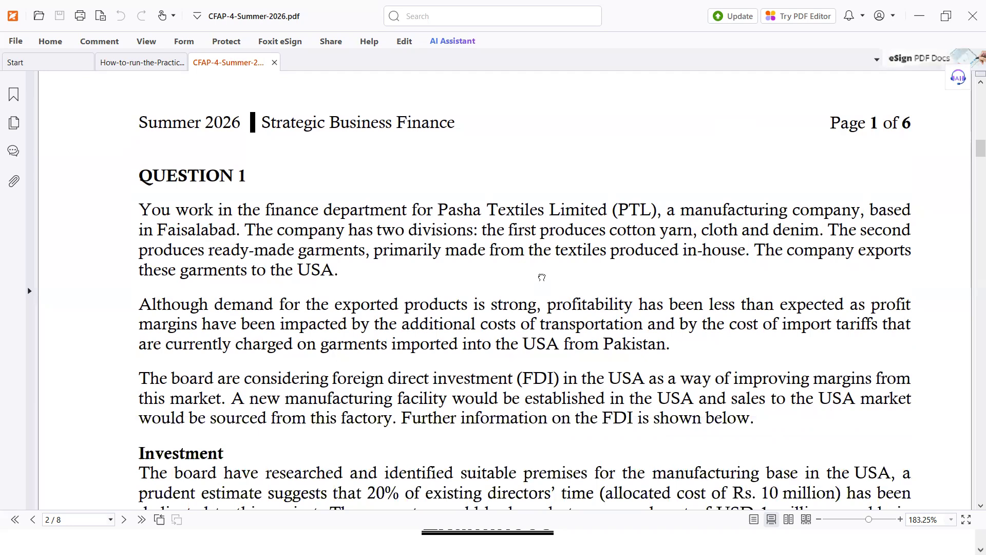
pyautogui.scroll(-1, 520, 218)
pyautogui.hotkey('alt', 'Tab')
pyautogui.hotkey('alt', 'Tab')
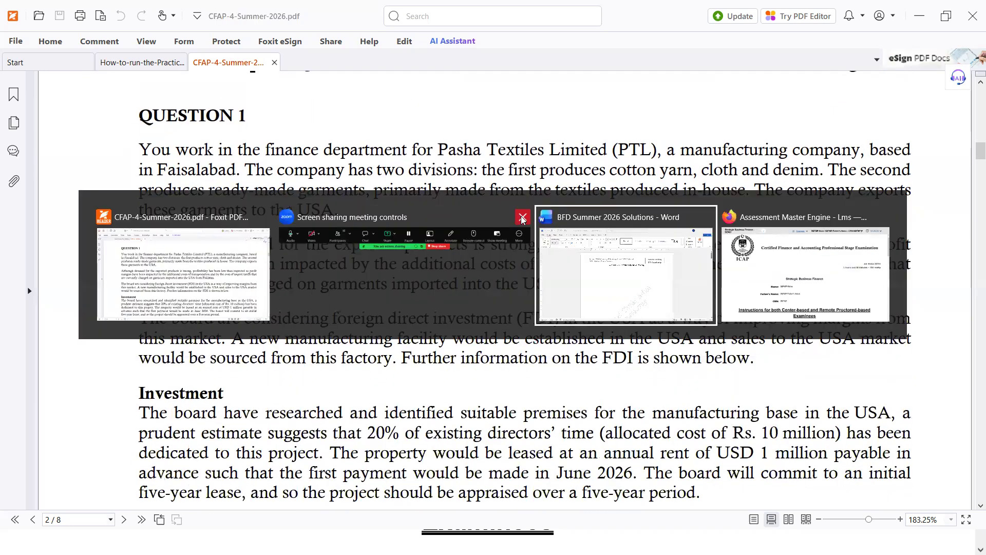
# Step: Jump to Q.1(a) from the exam's Overview question list, then return to the Foxit question paper
pyautogui.hotkey('alt', 'Tab')
pyautogui.hotkey('alt', 'Tab')
pyautogui.hotkey('alt', 'Tab')
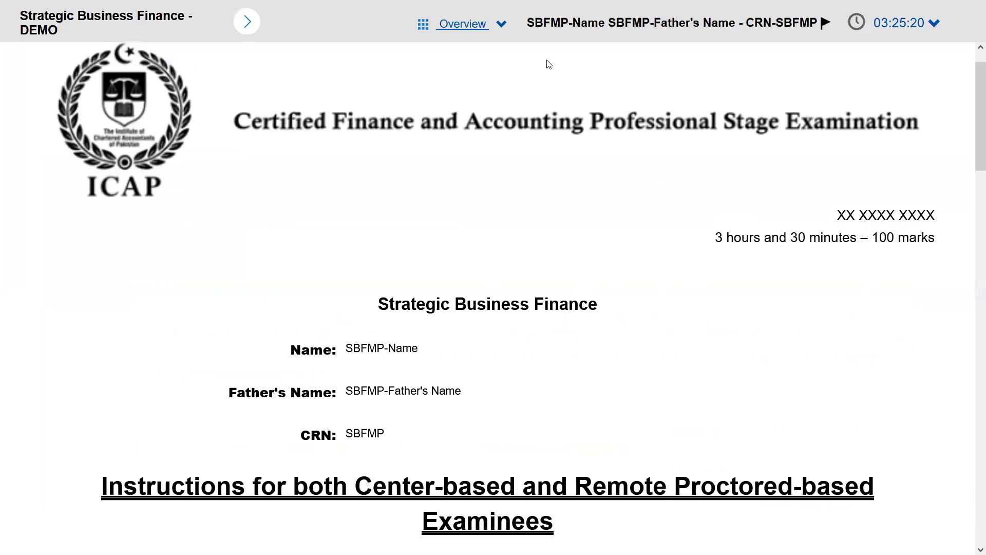
pyautogui.click(463, 23)
pyautogui.click(447, 63)
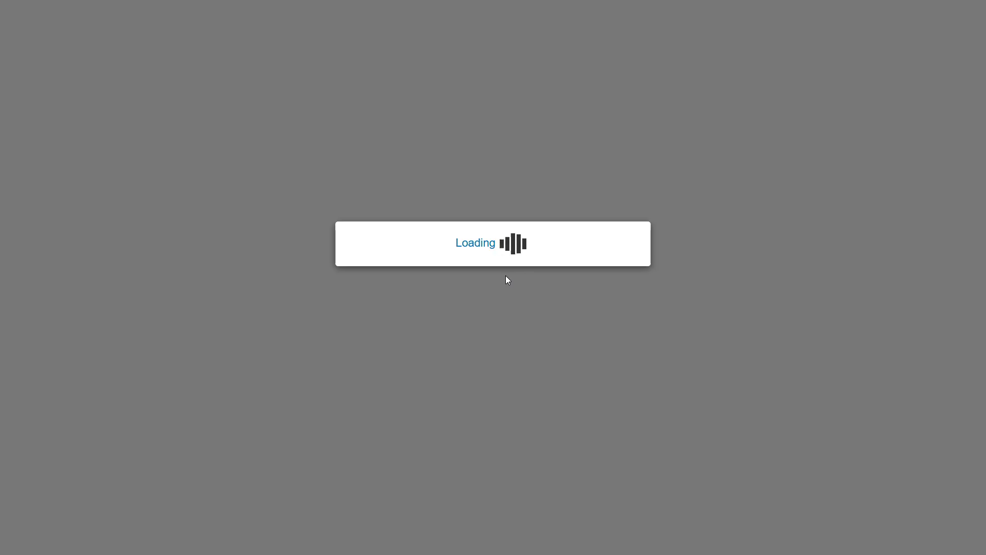
pyautogui.hotkey('alt', 'Tab')
pyautogui.hotkey('alt', 'Tab')
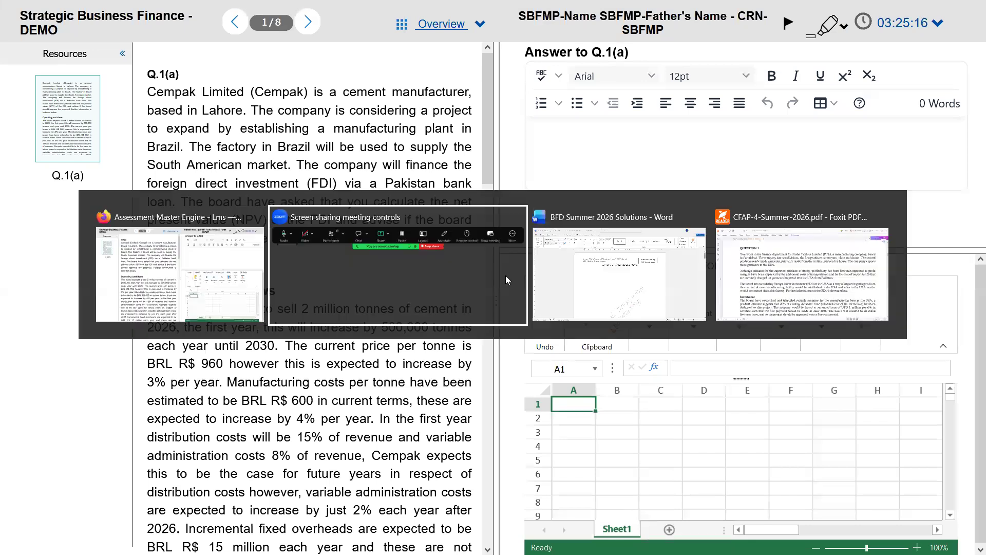
pyautogui.hotkey('alt', 'Tab')
pyautogui.hotkey('alt', 'Tab')
pyautogui.hotkey('alt', 'Tab')
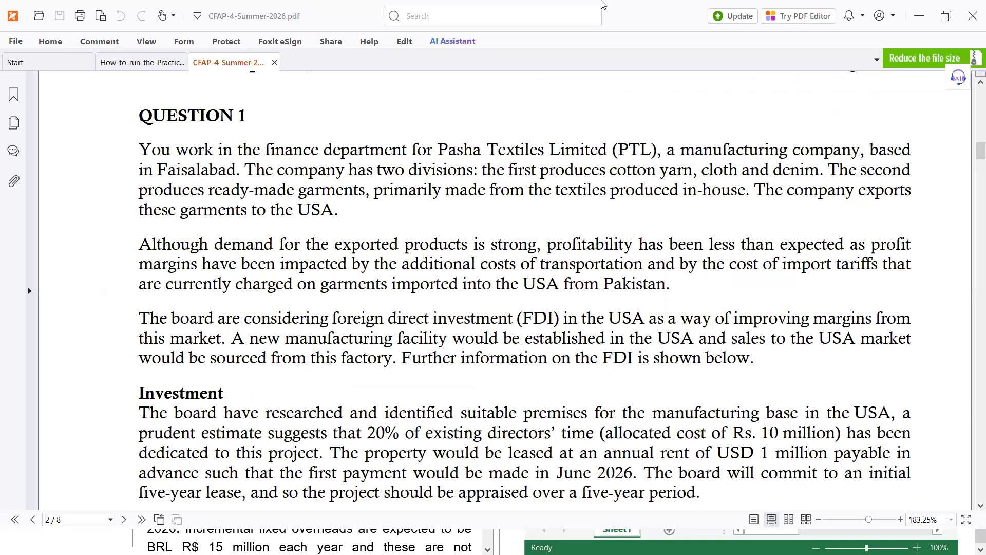
# Step: Close the How-to-run guide tab and read down Question 1 to the Required APV section
pyautogui.click(181, 62)
pyautogui.scroll(-1, 226, 135)
pyautogui.scroll(3, 252, 226)
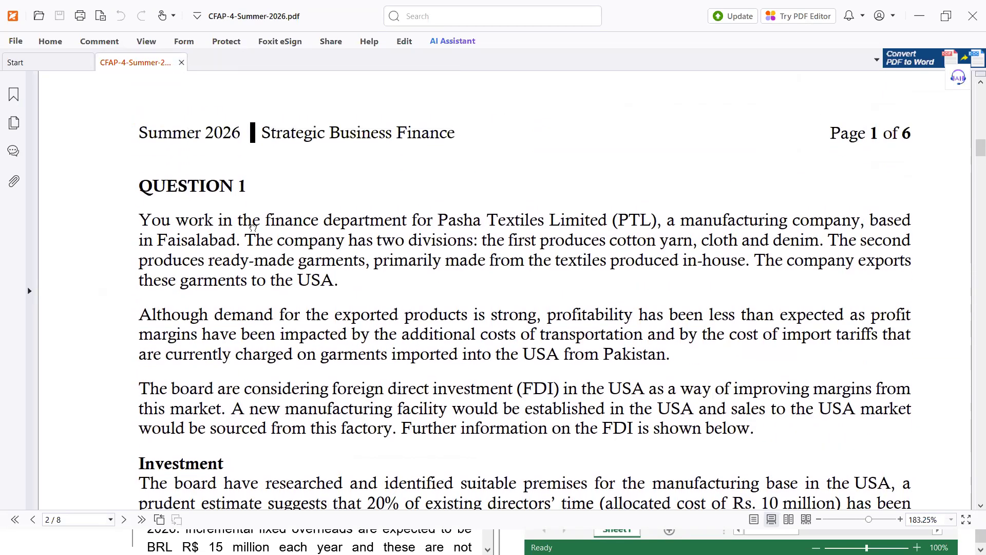
pyautogui.scroll(-1, 252, 226)
pyautogui.scroll(-2, 278, 259)
pyautogui.scroll(-9, 278, 259)
pyautogui.scroll(-10, 278, 262)
pyautogui.scroll(-3, 277, 262)
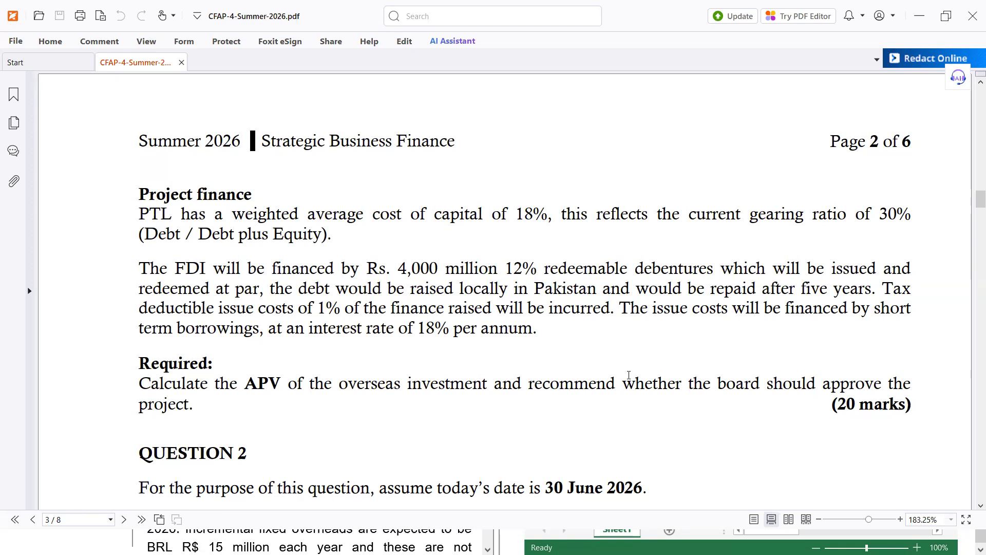
pyautogui.hotkey('alt', 'Tab')
pyautogui.hotkey('alt', 'Tab')
pyautogui.hotkey('alt', 'Tab')
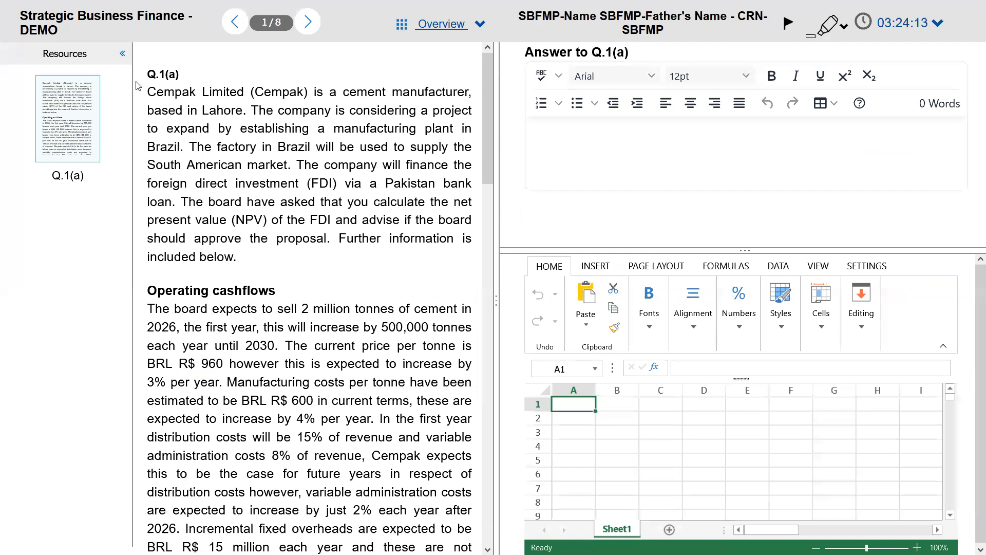
# Step: Collapse Resources, widen the answer pane, and enter a phone number in the answer, formatted bold
pyautogui.click(121, 54)
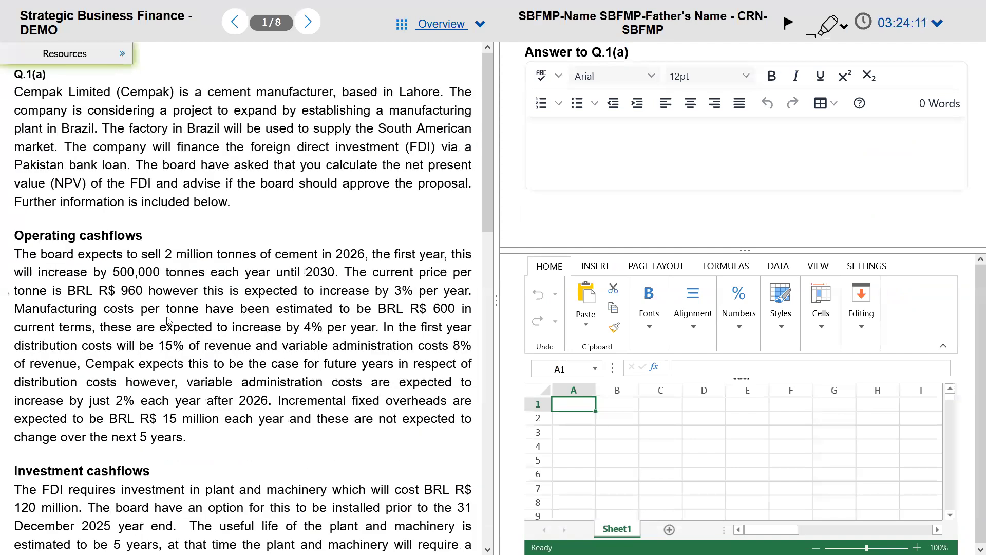
pyautogui.moveTo(494, 304); pyautogui.dragTo(465, 297)
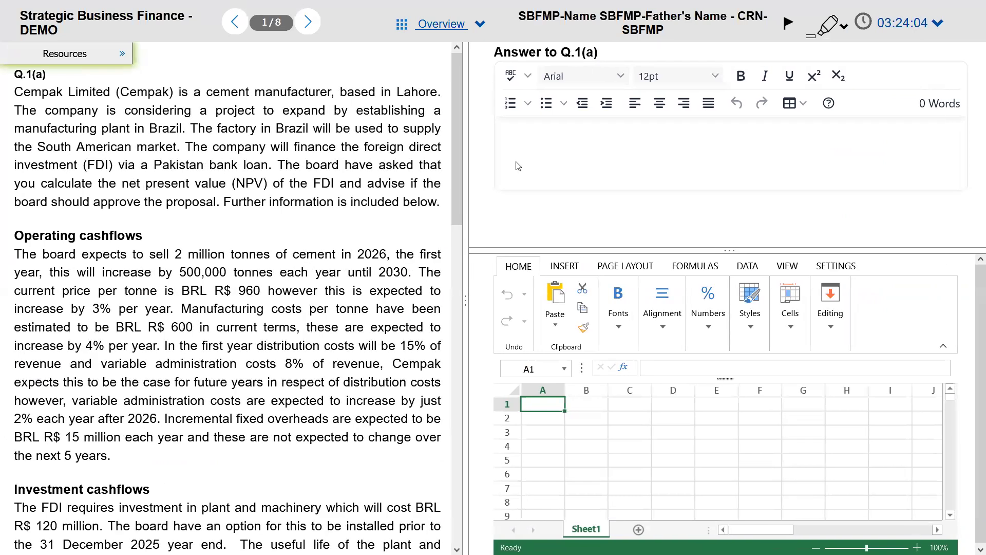
pyautogui.click(513, 137)
pyautogui.press('Return')
pyautogui.press('BackSpace')
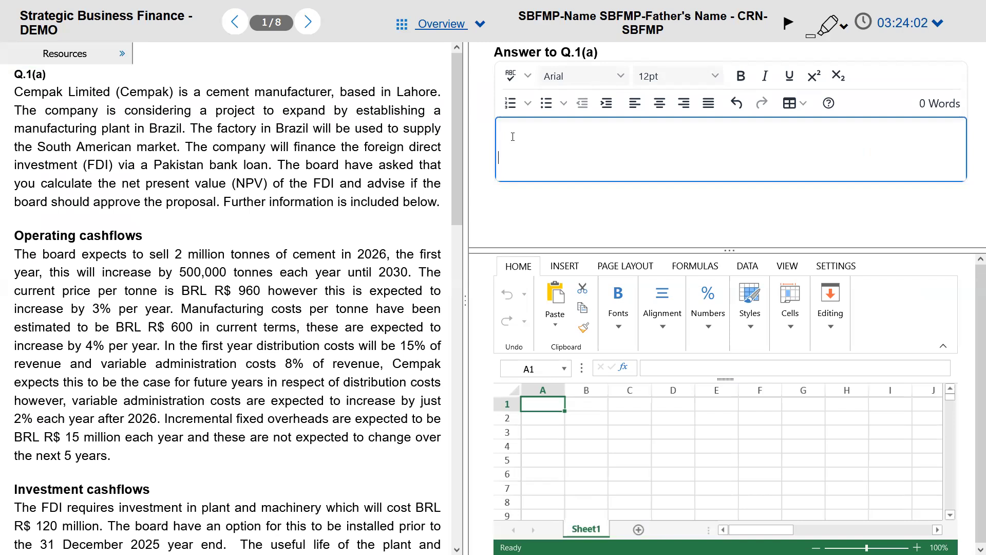
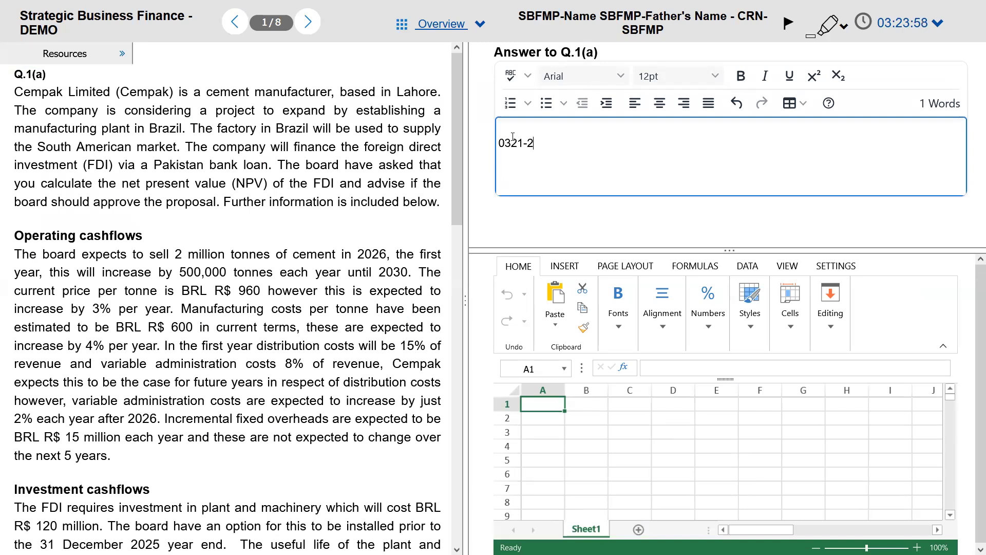
pyautogui.hotkey('ctrl', 'a')
pyautogui.hotkey('ctrl', 'b')
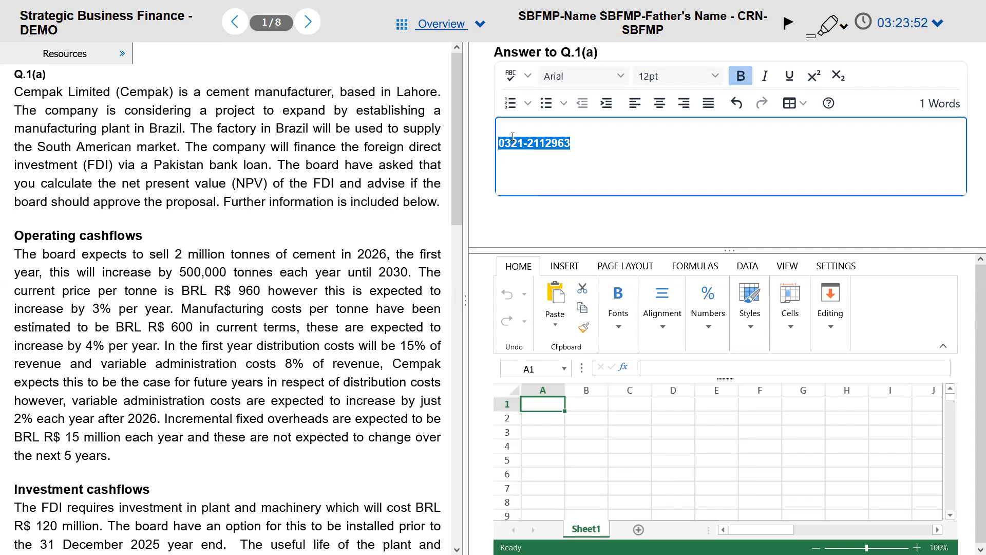
pyautogui.hotkey('alt', 'Tab')
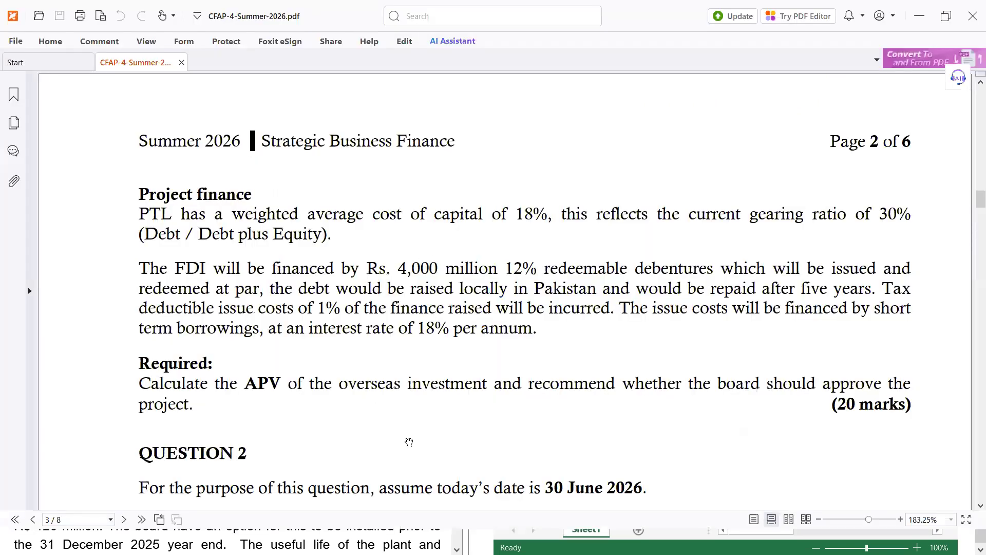
# Step: Scroll back up to the opening of Question 1, briefly showing and hiding the Home toolbar
pyautogui.scroll(20, 413, 442)
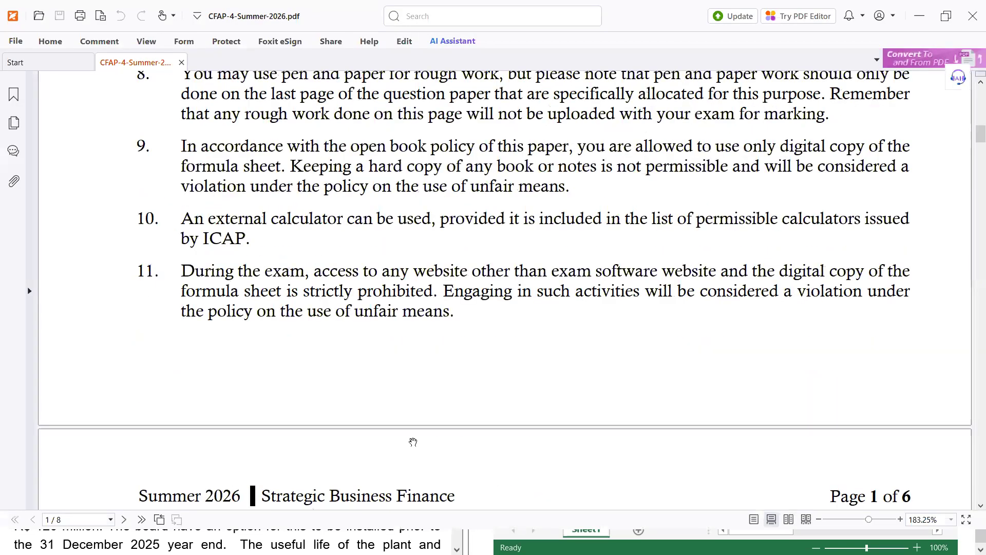
pyautogui.scroll(-12, 414, 439)
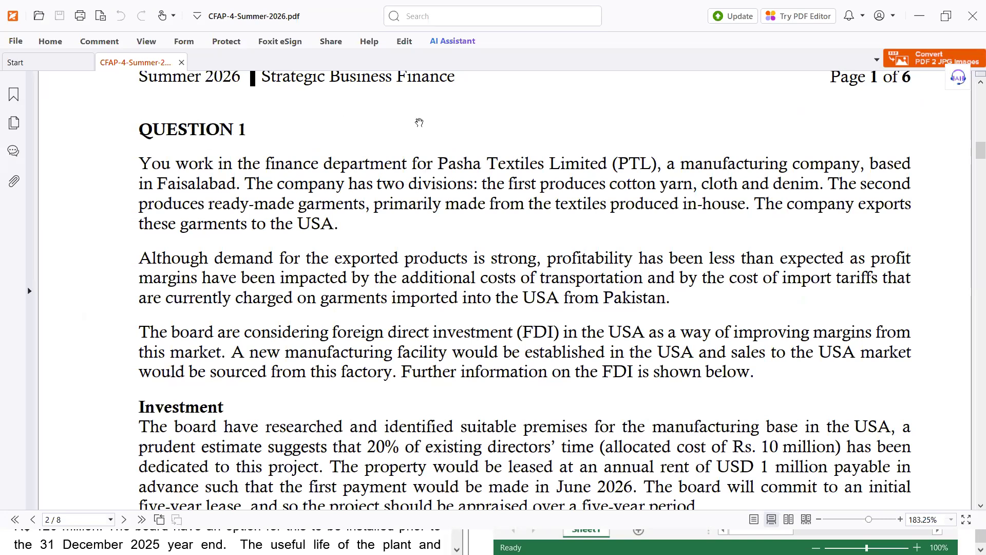
pyautogui.click(52, 42)
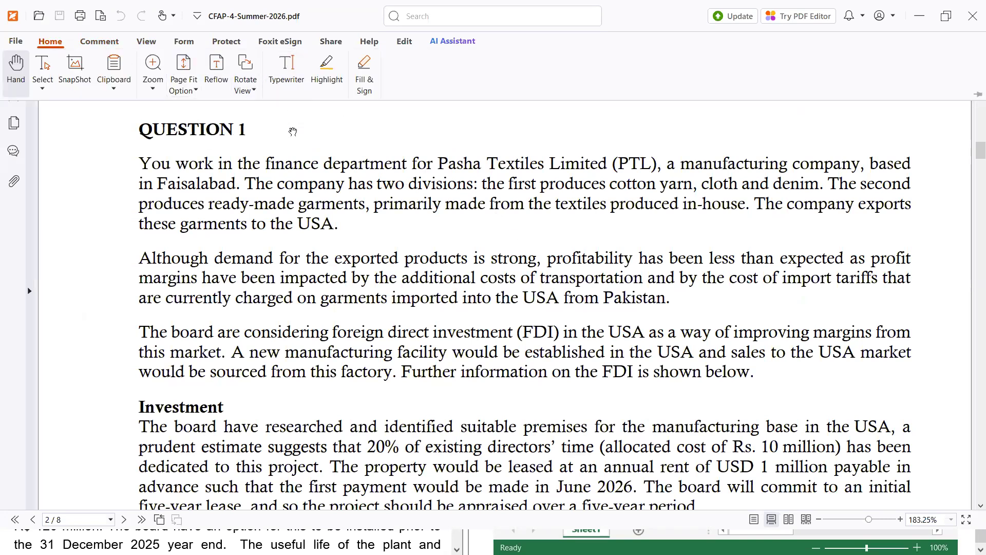
pyautogui.click(264, 156)
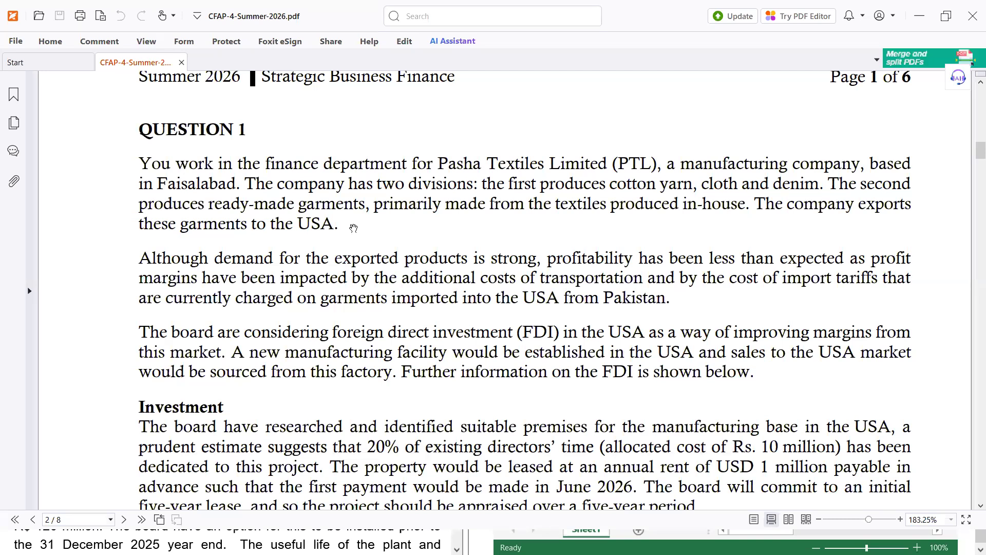
pyautogui.hotkey('alt', 'Tab')
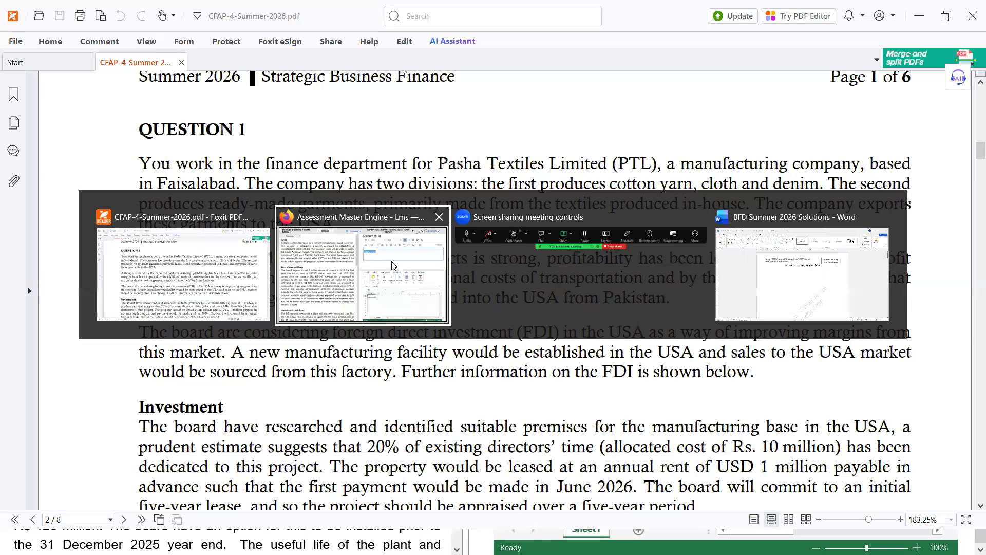
# Step: Replace the phone number with the first note 'PTL = Manufacturing in Faisalabad-'
pyautogui.click(392, 265)
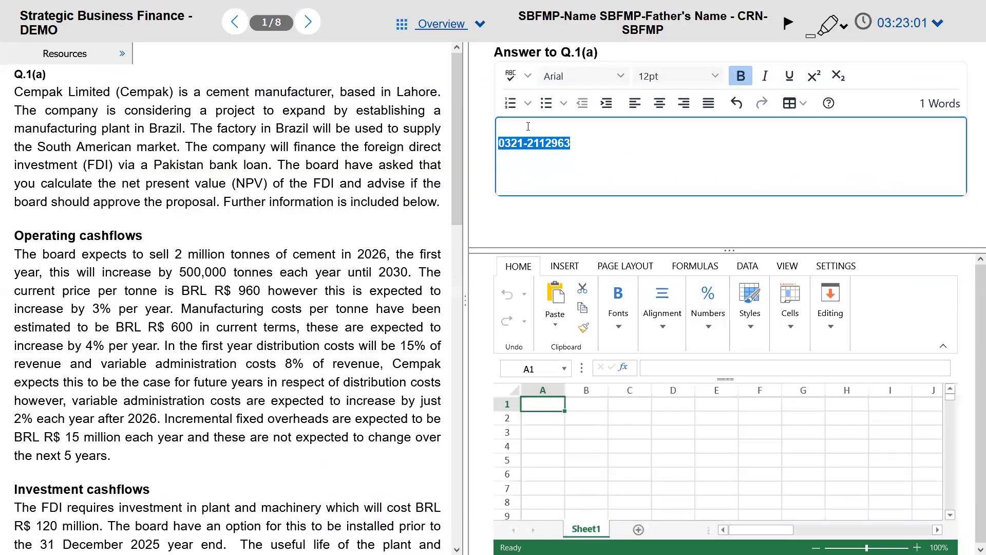
pyautogui.press('BackSpace')
pyautogui.press('Return')
pyautogui.press('Return')
pyautogui.press('Return')
pyautogui.press('Return')
pyautogui.press('Up')
pyautogui.press('Up')
pyautogui.press('Up')
pyautogui.press('Up')
pyautogui.write('p')
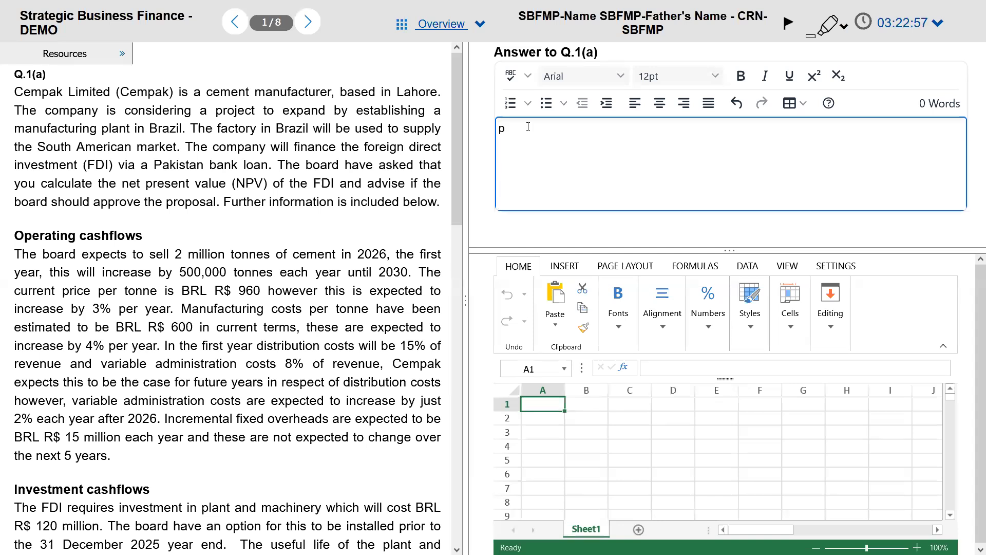
pyautogui.write('tl =')
pyautogui.press('BackSpace')
pyautogui.press('BackSpace')
pyautogui.press('BackSpace')
pyautogui.press('BackSpace')
pyautogui.press('BackSpace')
pyautogui.write('TL = Manud')
pyautogui.press('BackSpace')
pyautogui.write('facturing in Faisalabad')
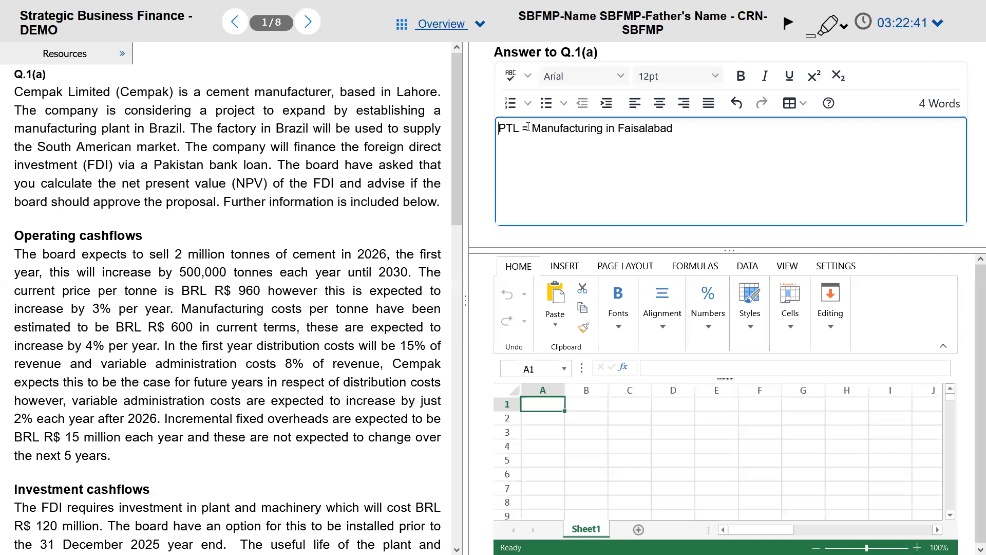
pyautogui.write('-')
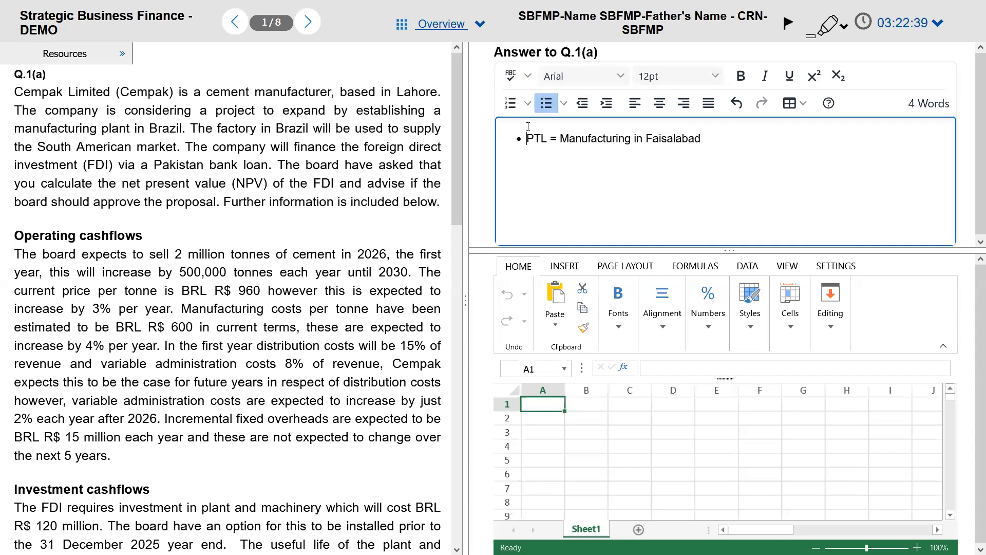
pyautogui.hotkey('ctrl', 'Right')
pyautogui.hotkey('ctrl', 'Right')
pyautogui.hotkey('ctrl', 'Right')
# Step: Note PTL's 2 divisions, with Division 1 producing cotton yarn, cloth and denim
pyautogui.hotkey('alt', 'Tab')
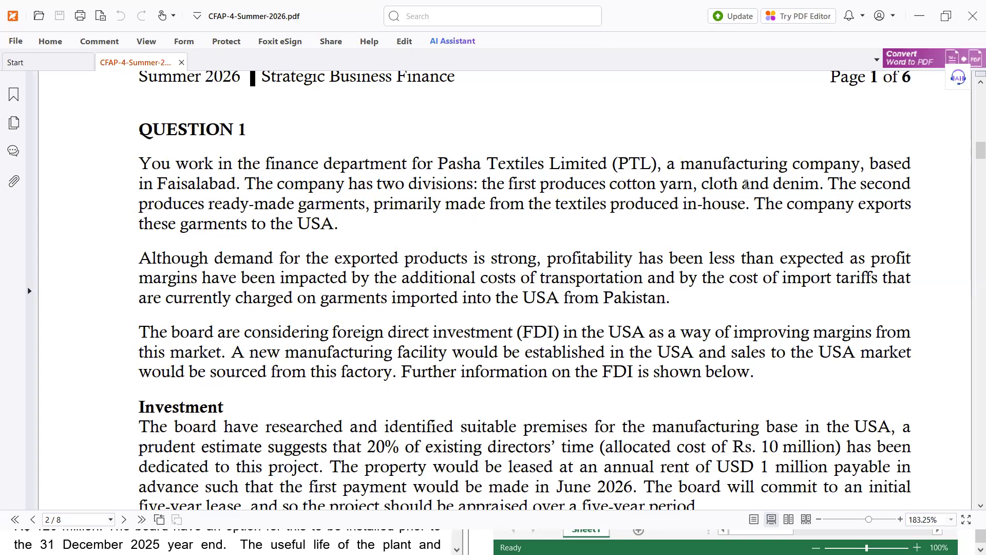
pyautogui.hotkey('alt', 'Tab')
pyautogui.write('2')
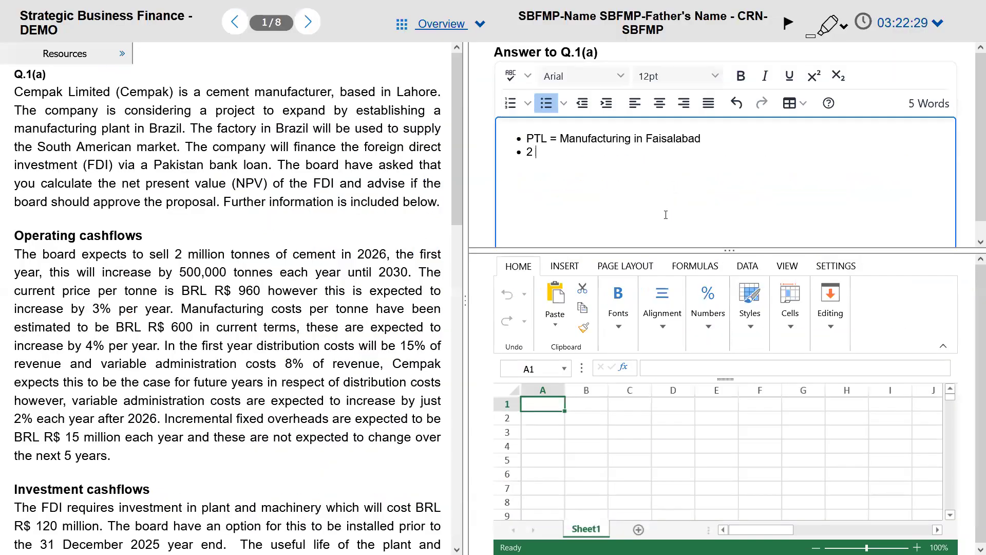
pyautogui.write(' Divisions... Div 2 1')
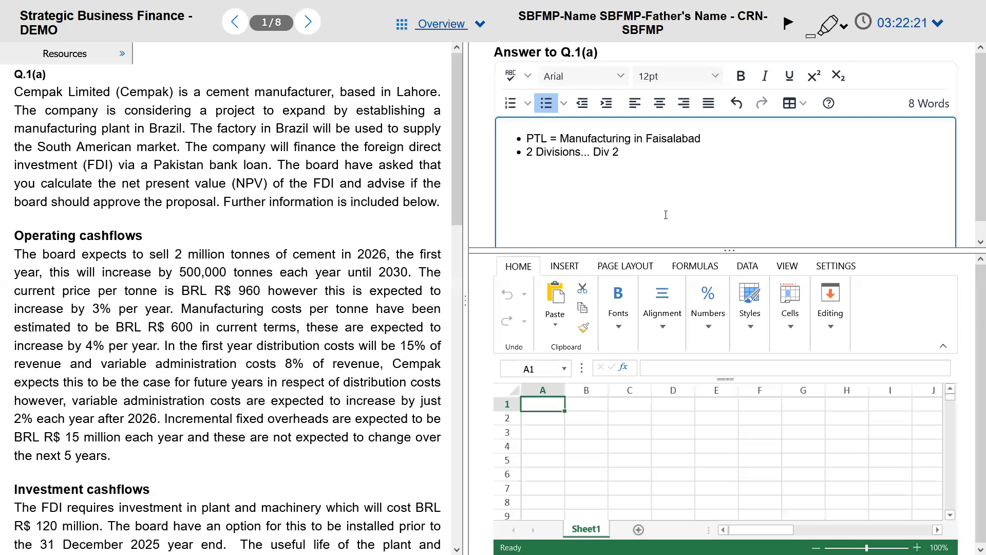
pyautogui.press('BackSpace')
pyautogui.press('BackSpace')
pyautogui.press('BackSpace')
pyautogui.press('BackSpace')
pyautogui.write('ision 1= Produce')
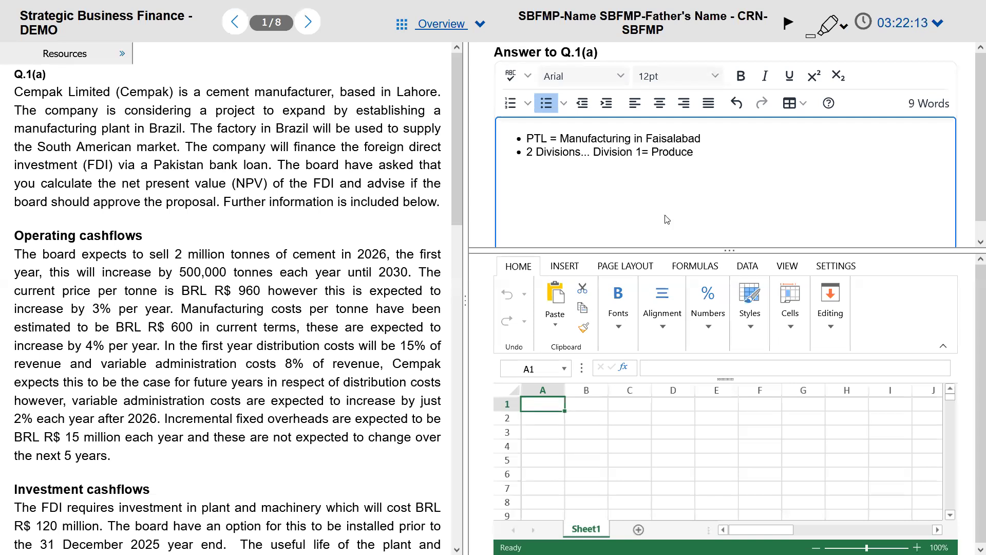
pyautogui.hotkey('alt', 'Tab')
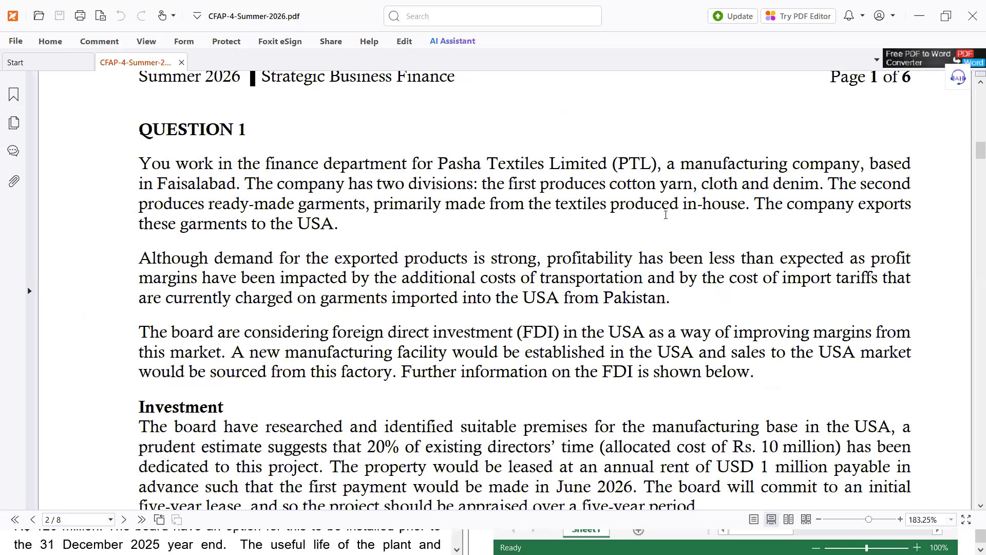
pyautogui.hotkey('alt', 'Tab')
pyautogui.write('s')
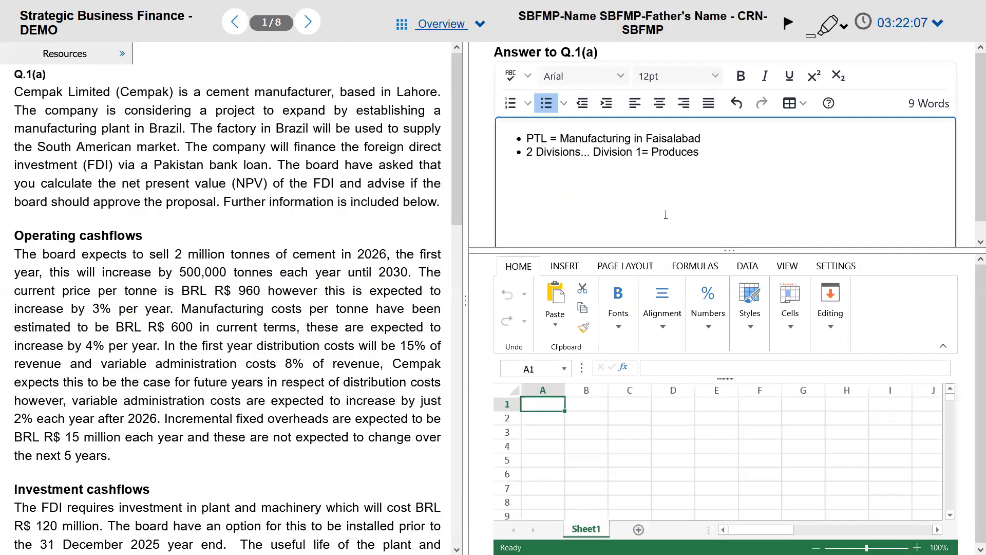
pyautogui.write(' Cotton')
pyautogui.hotkey('alt', 'Tab')
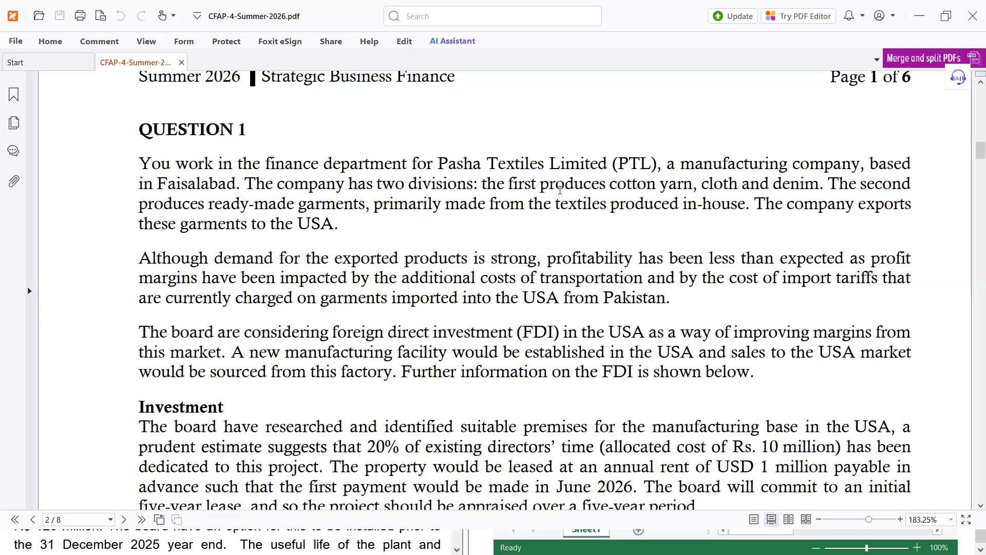
pyautogui.hotkey('alt', 'Tab')
pyautogui.write('yarn, clo')
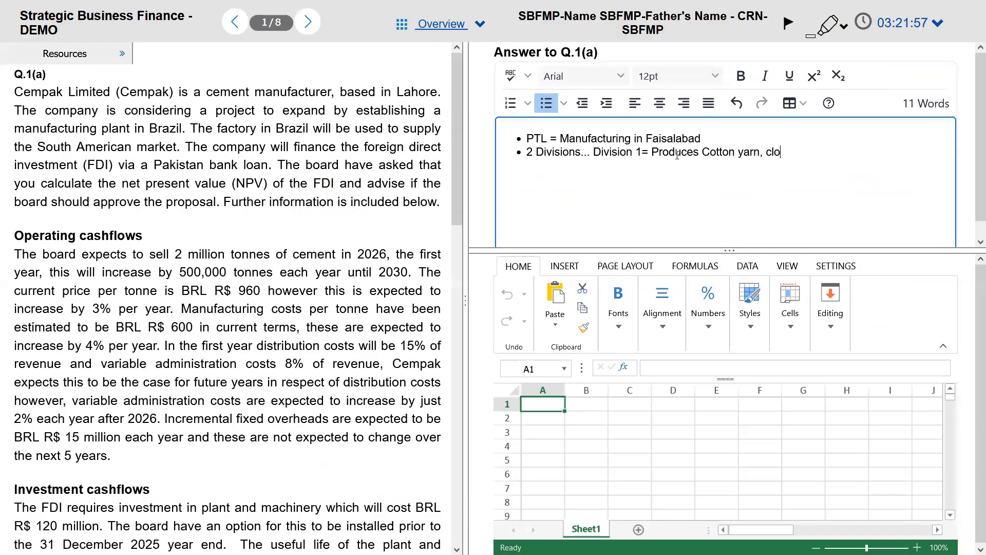
pyautogui.write('th and denim')
# Step: Add the bullet 'Division 2 = Ready made garments (exports to USA)' and begin a new bullet
pyautogui.press('Return')
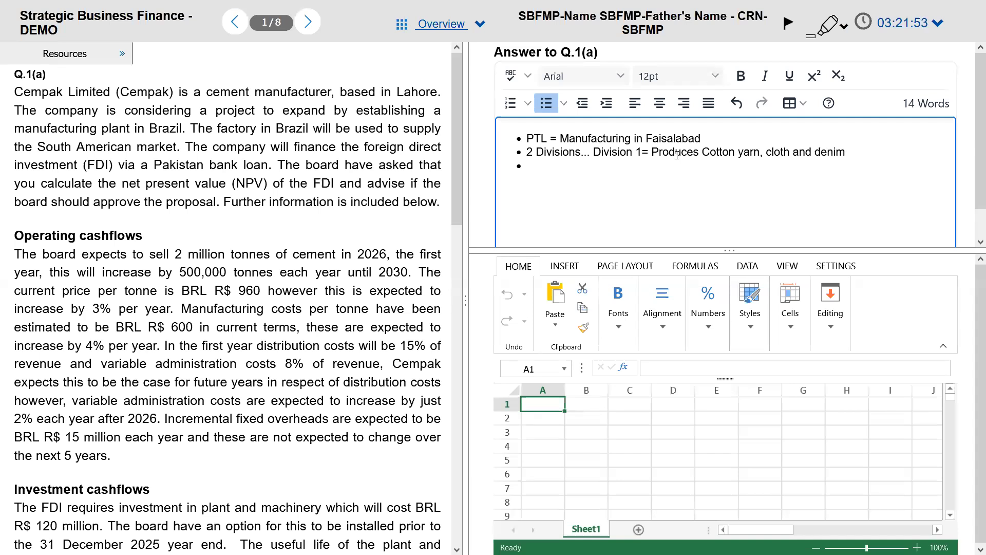
pyautogui.write('Division 2 = Ready made garments')
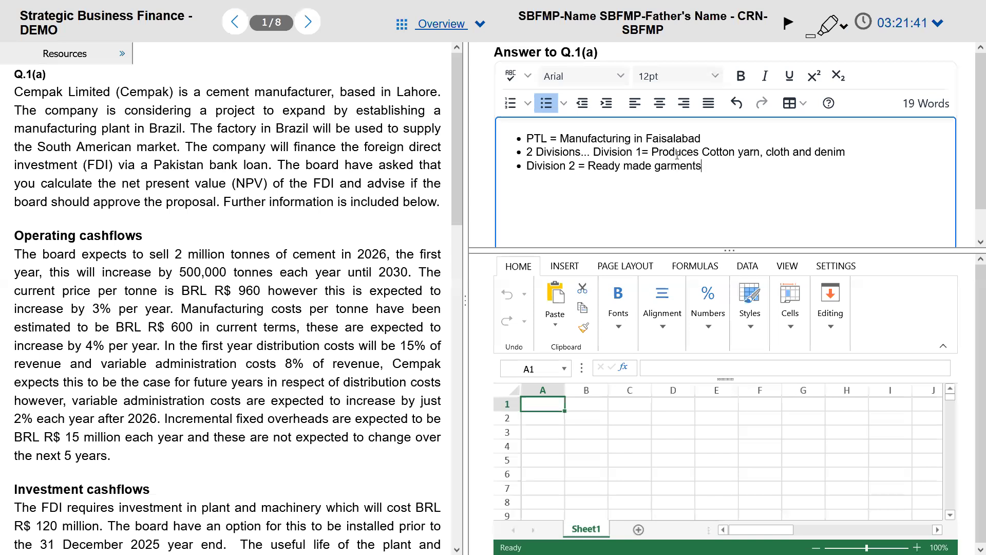
pyautogui.hotkey('alt', 'Tab')
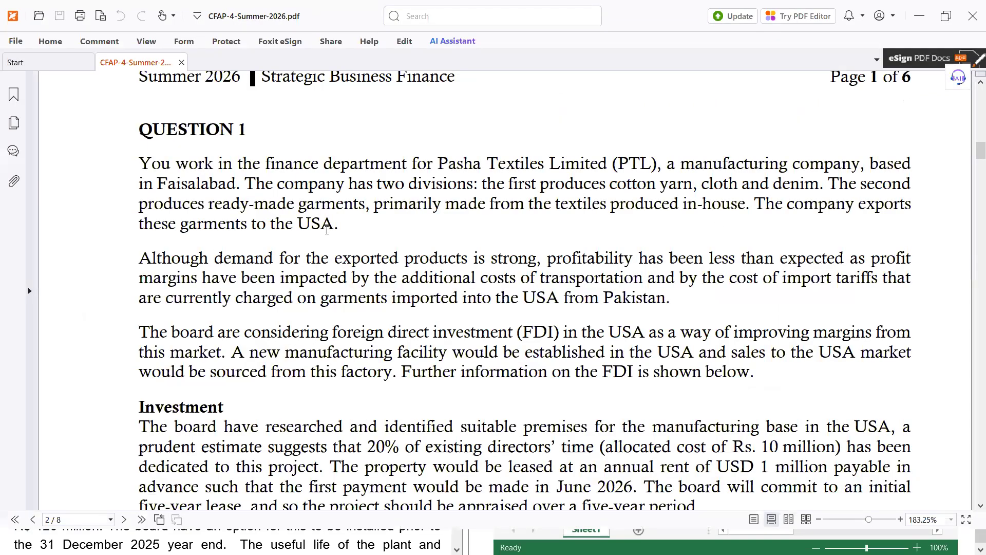
pyautogui.hotkey('alt', 'Tab')
pyautogui.write('(ex')
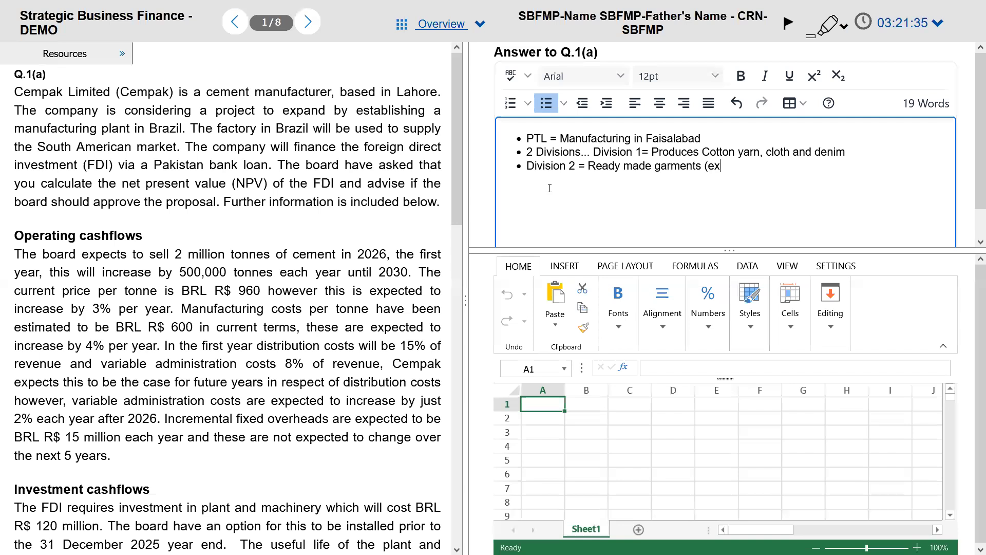
pyautogui.write('ports to USA)')
pyautogui.press('Return')
pyautogui.hotkey('alt', 'Tab')
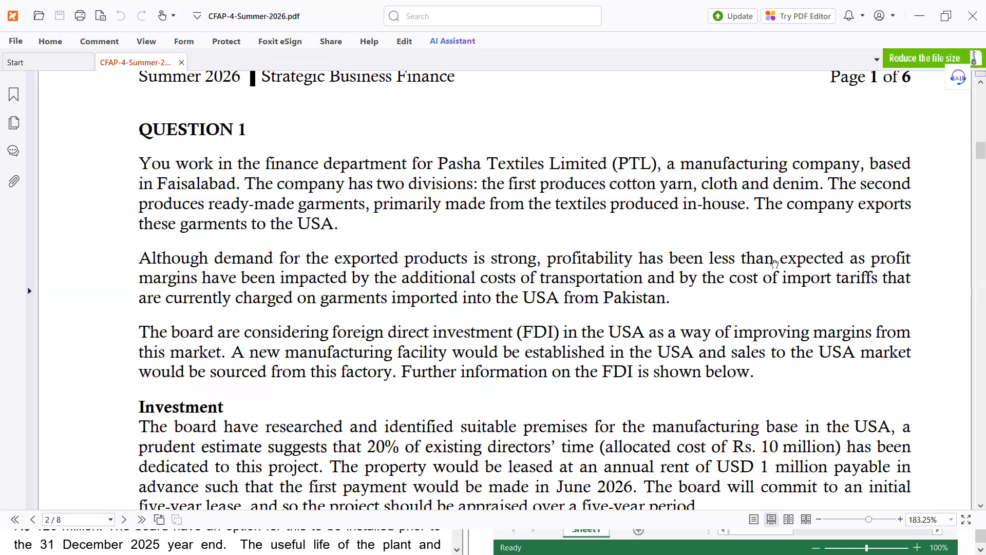
pyautogui.hotkey('alt', 'Tab')
# Step: Type the bullet 'Profits from Exports falling due to transportation and Tariff'
pyautogui.write('Profits from')
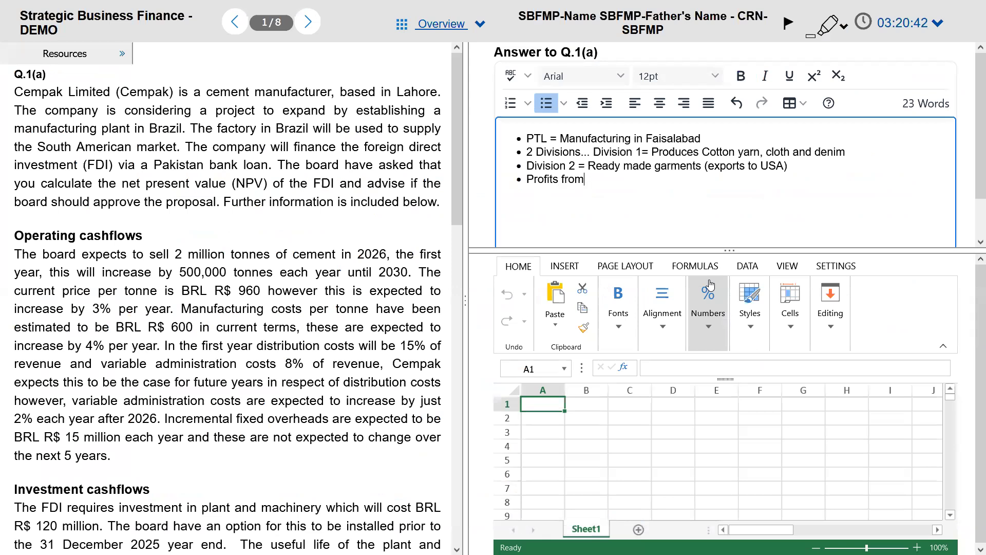
pyautogui.write(' Exports falling due to ')
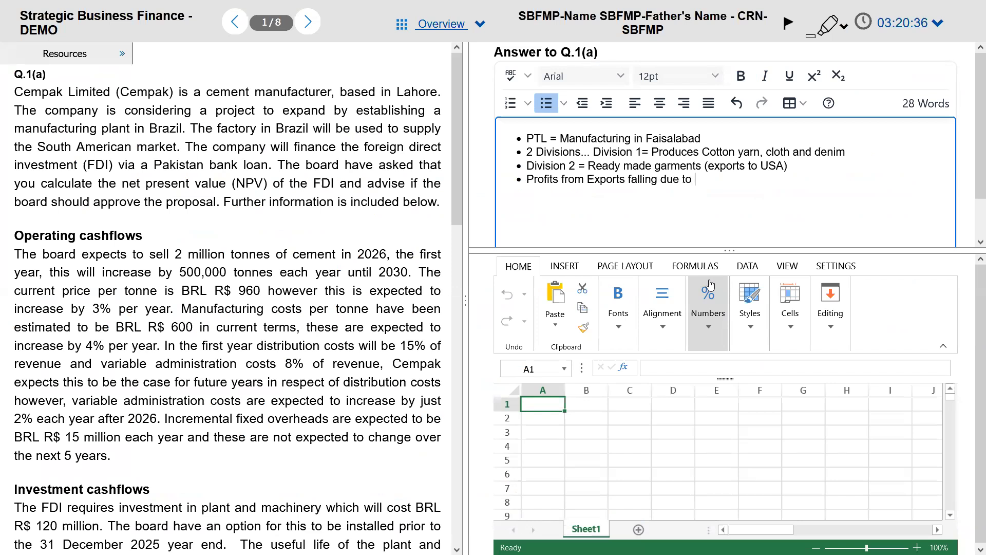
pyautogui.write('transportation an')
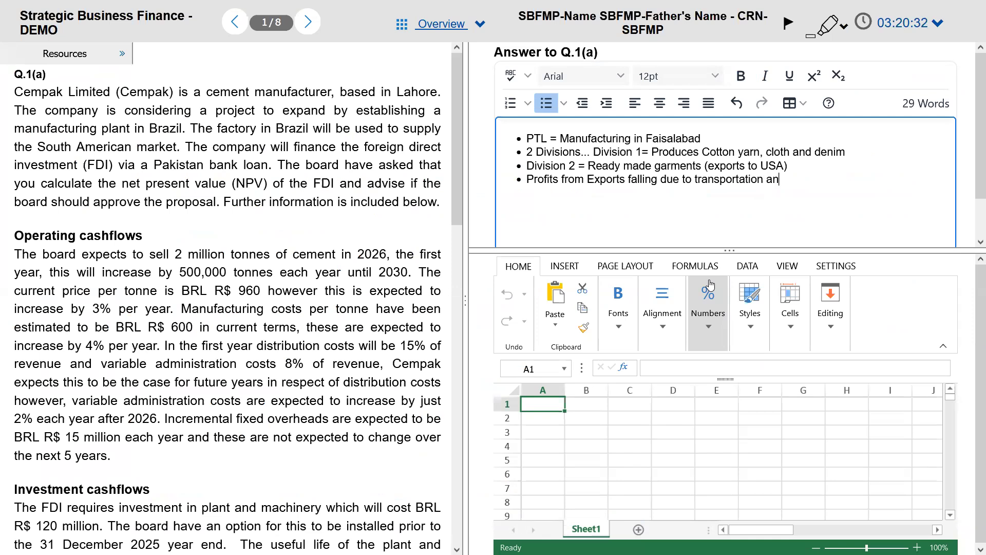
pyautogui.write('d Tariffs')
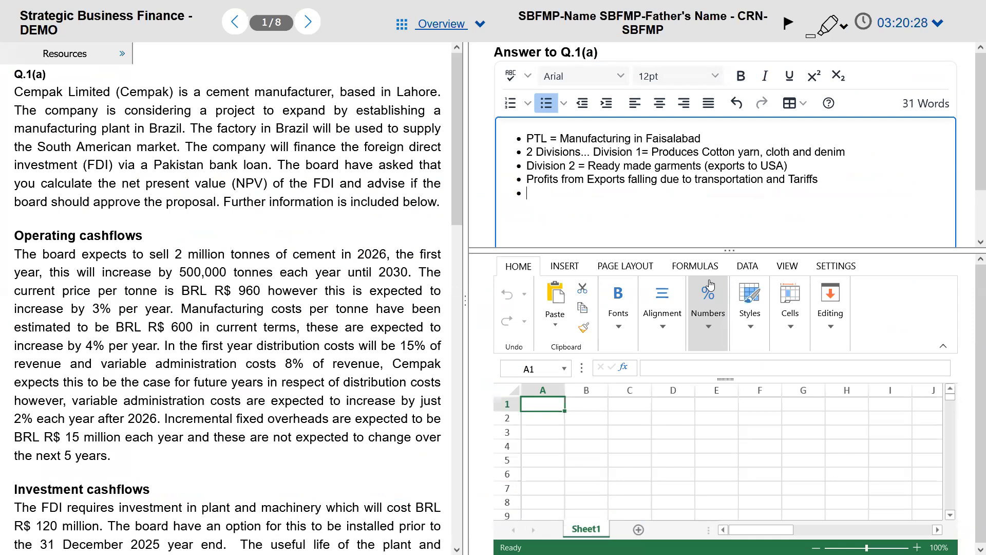
pyautogui.hotkey('alt', 'Tab')
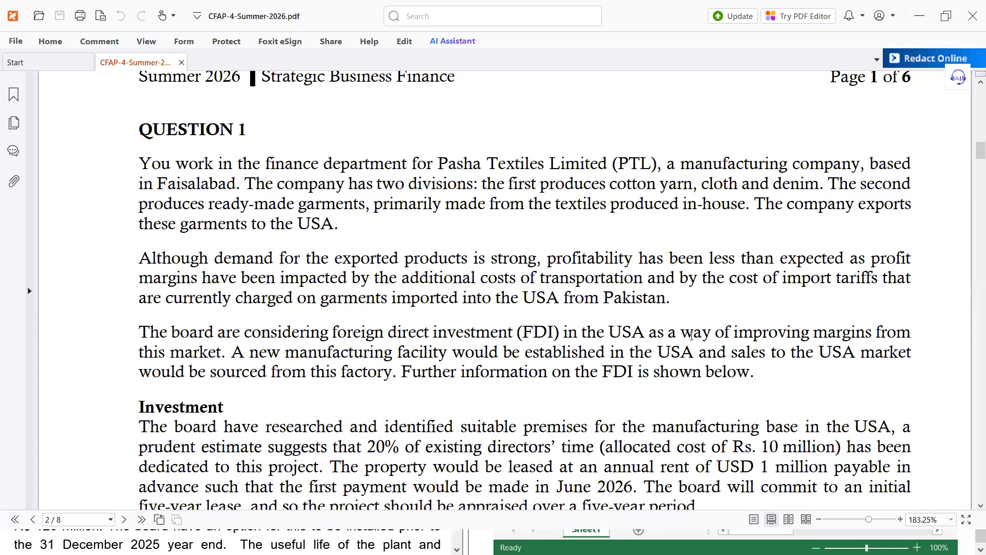
# Step: Type the bullet 'Company investing in USA', correcting typos along the way
pyautogui.hotkey('alt', 'Tab')
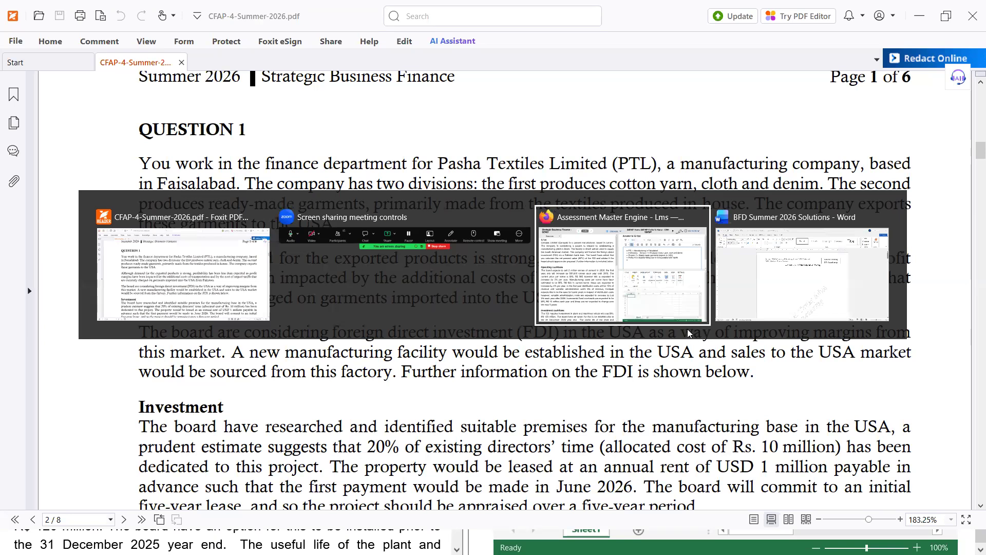
pyautogui.click(600, 266)
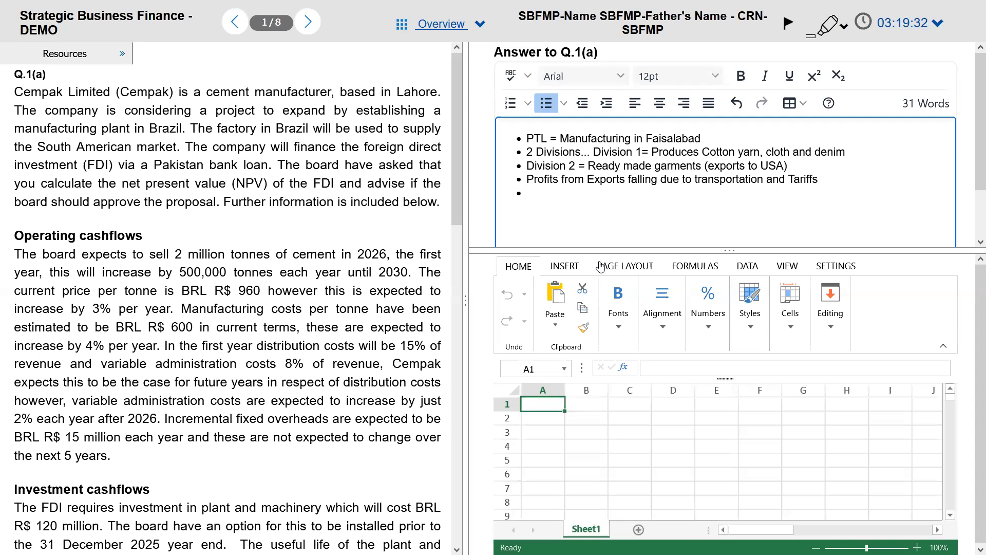
pyautogui.write('Compamny i')
pyautogui.press('BackSpace')
pyautogui.press('BackSpace')
pyautogui.press('BackSpace')
pyautogui.press('BackSpace')
pyautogui.press('BackSpace')
pyautogui.write('nu')
pyautogui.press('BackSpace')
pyautogui.write('y investing')
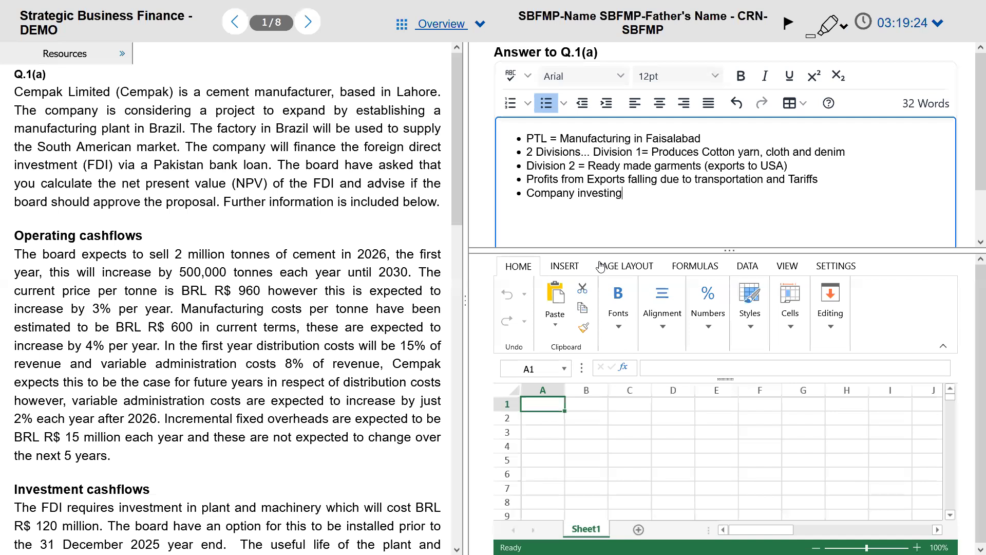
pyautogui.write(' in USA')
pyautogui.hotkey('alt', 'Tab')
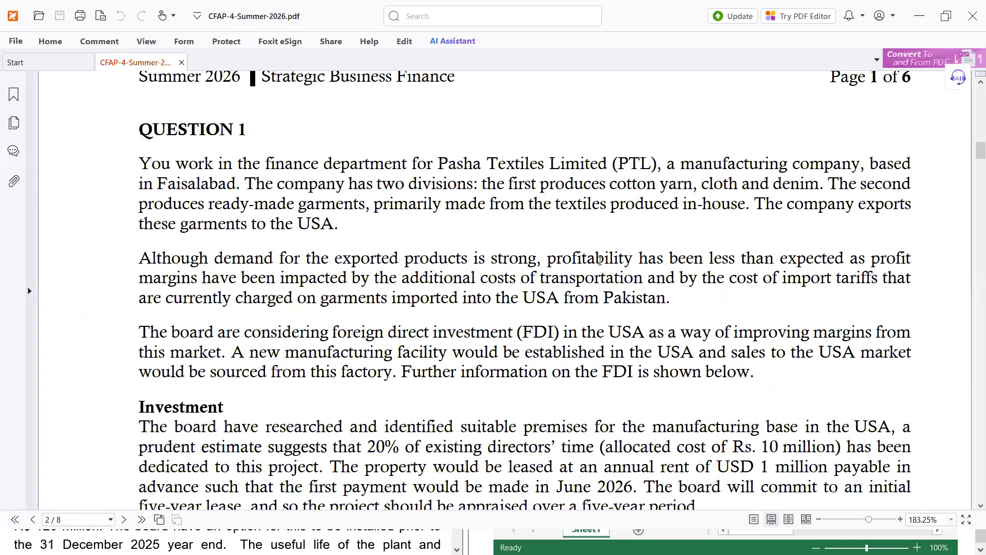
# Step: Scroll to Question 1's Investment details on rent, plant and working capital, and start a new blank bullet
pyautogui.scroll(-4, 600, 261)
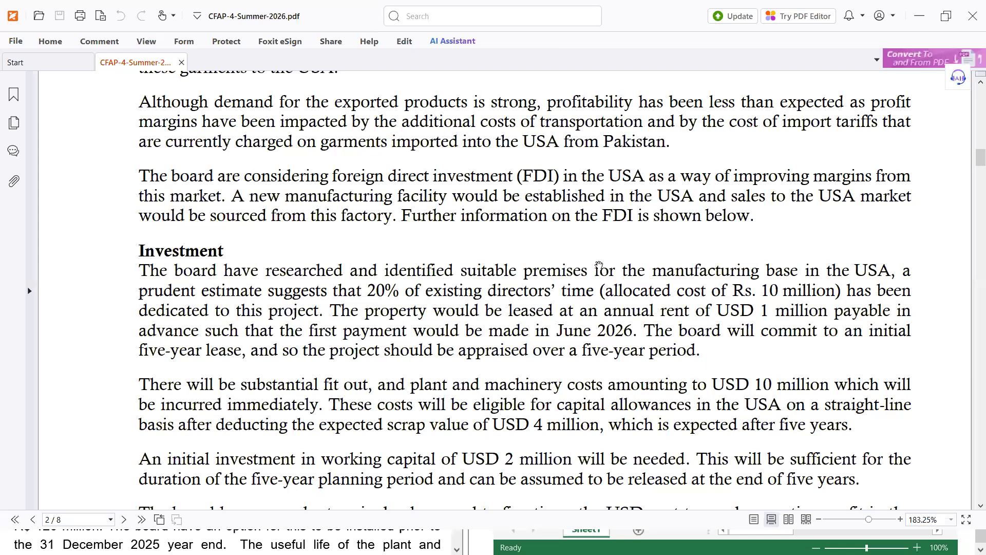
pyautogui.scroll(-2, 534, 313)
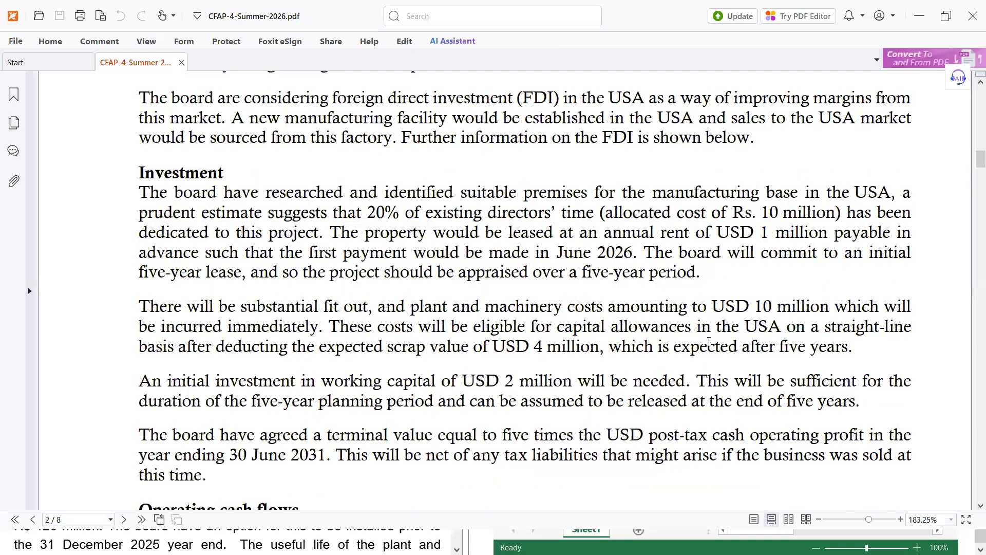
pyautogui.scroll(-1, 709, 342)
pyautogui.scroll(2, 709, 342)
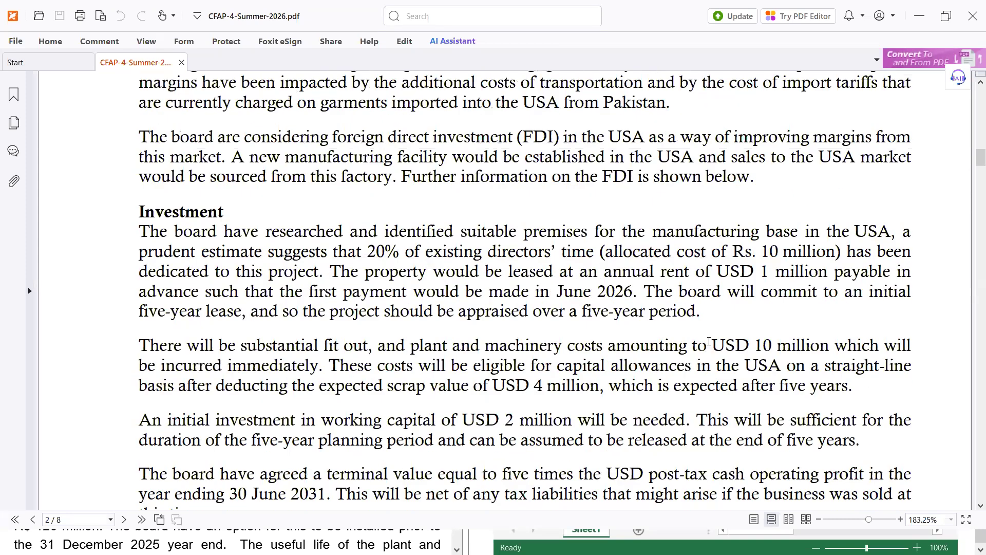
pyautogui.hotkey('alt', 'Tab')
pyautogui.press('Return')
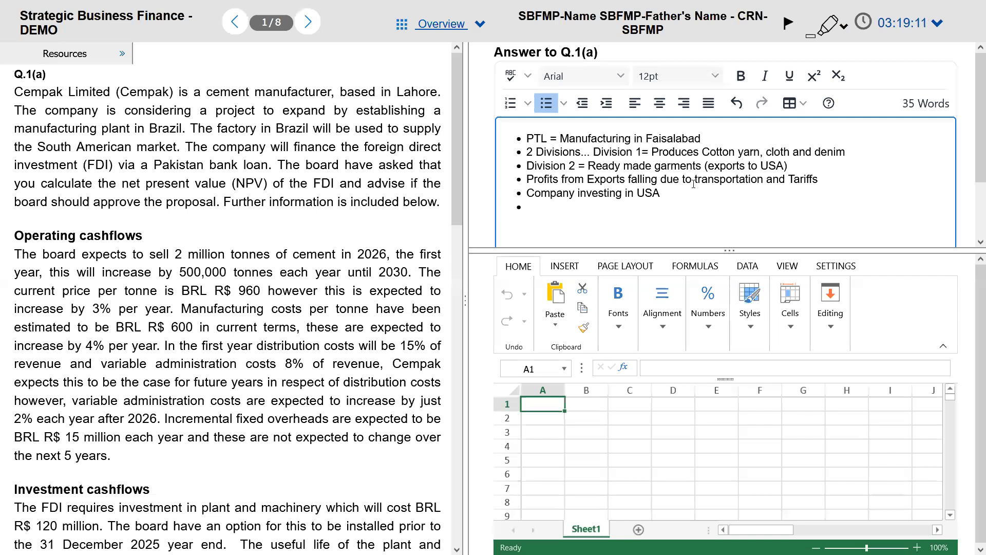
pyautogui.hotkey('alt', 'Tab')
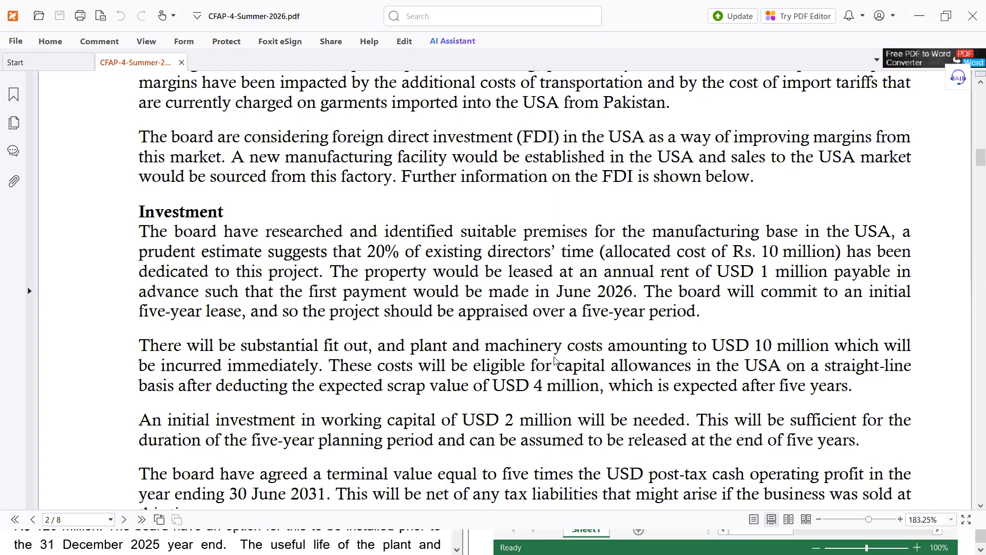
pyautogui.hotkey('alt', 'Tab')
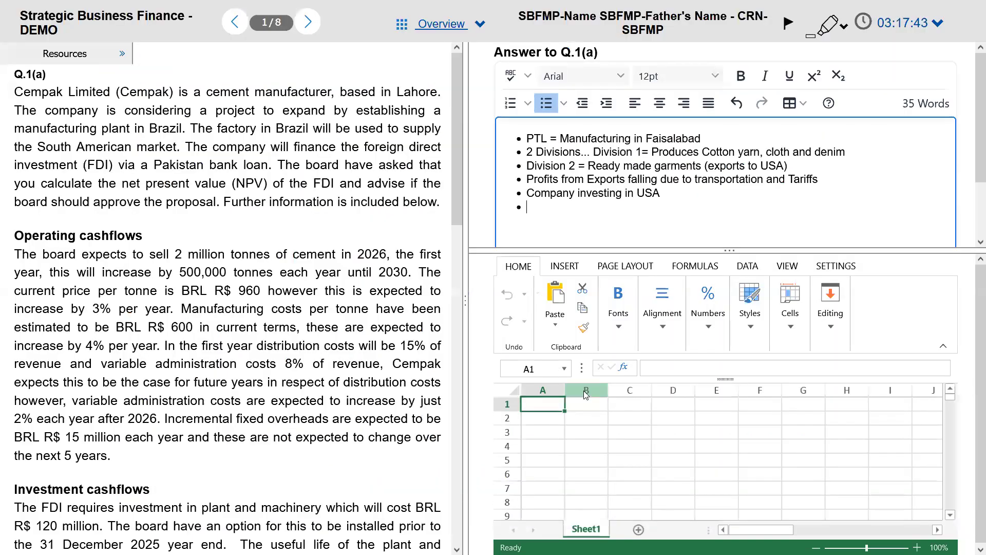
# Step: Type 'Rental = $1m per annum in advance' as the sixth Q.1(a) bullet
pyautogui.write('Rental = $1m')
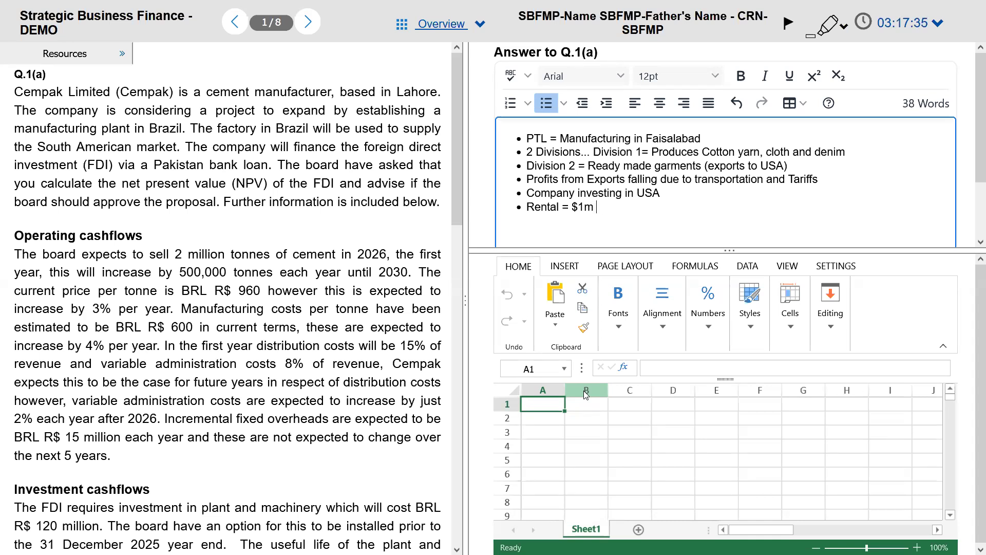
pyautogui.write(' per annum in advance')
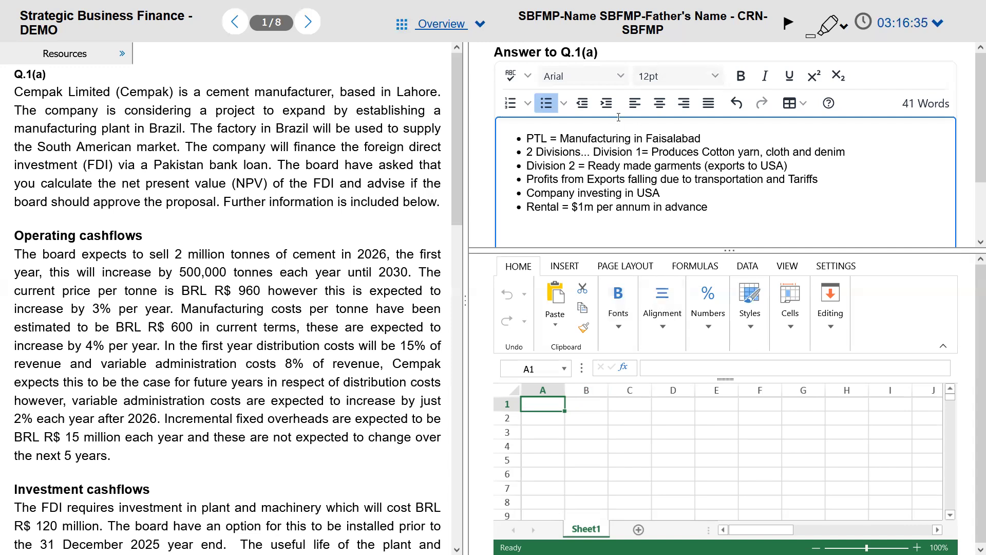
pyautogui.hotkey('alt', 'Tab')
pyautogui.hotkey('alt', 'Tab')
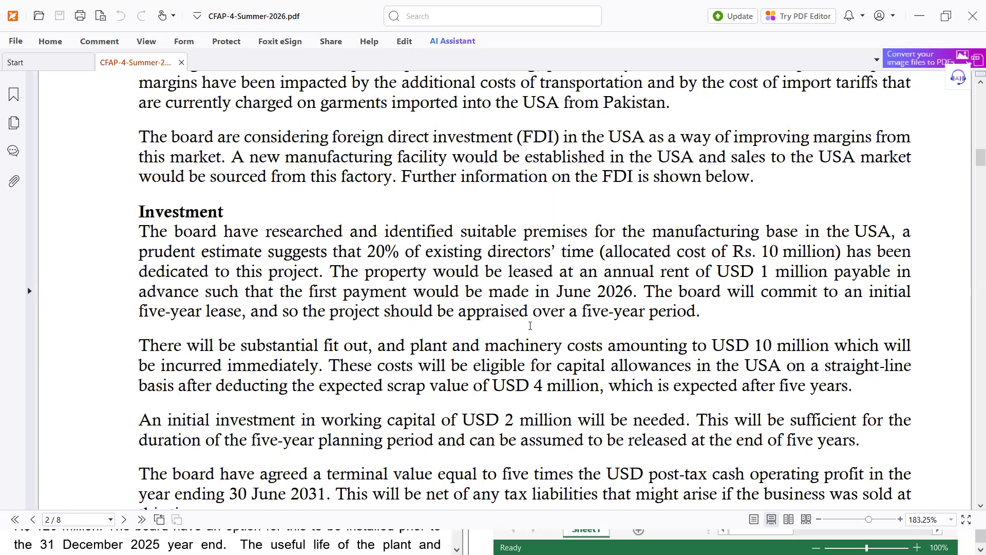
# Step: Add blank bullets below the rental note and enlarge the answer editor over the spreadsheet
pyautogui.hotkey('alt', 'Tab')
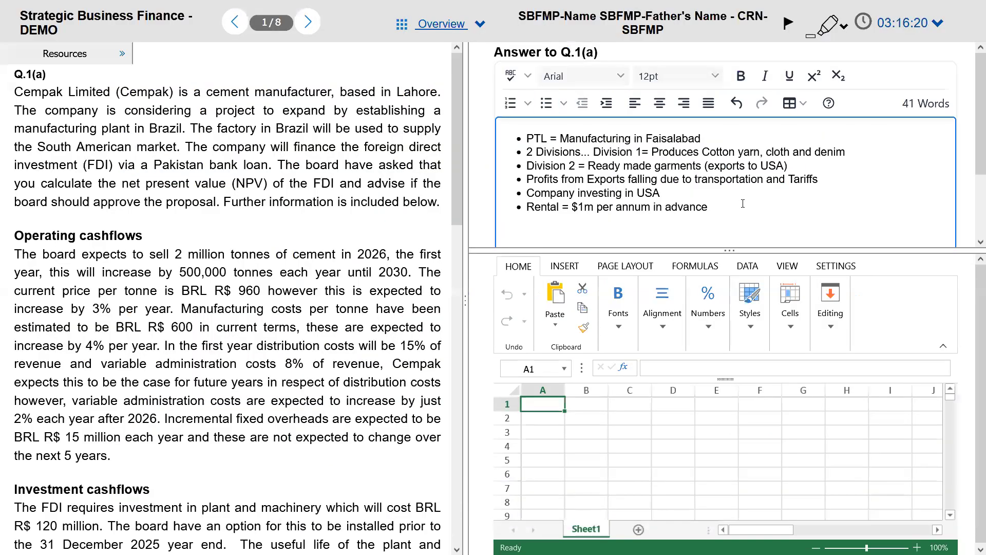
pyautogui.click(743, 204)
pyautogui.press('Return')
pyautogui.click(636, 242)
pyautogui.press('Return')
pyautogui.press('Return')
pyautogui.press('Return')
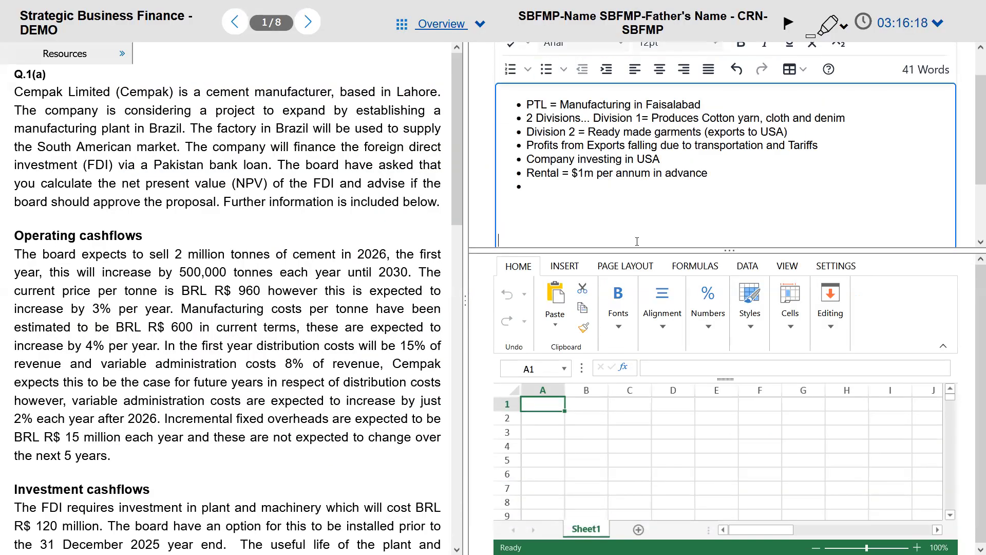
pyautogui.moveTo(929, 252); pyautogui.dragTo(936, 322)
pyautogui.scroll(1, 972, 118)
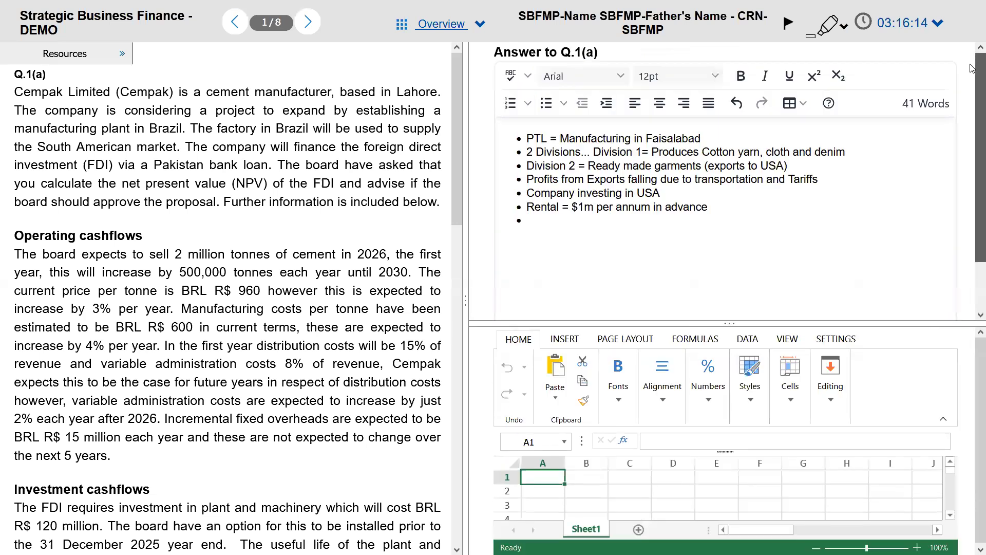
# Step: Fill the empty bullet with 'Project Life = 5 years' and bring the question PDF forward
pyautogui.click(579, 222)
pyautogui.write('Prof')
pyautogui.press('BackSpace')
pyautogui.write('ject ')
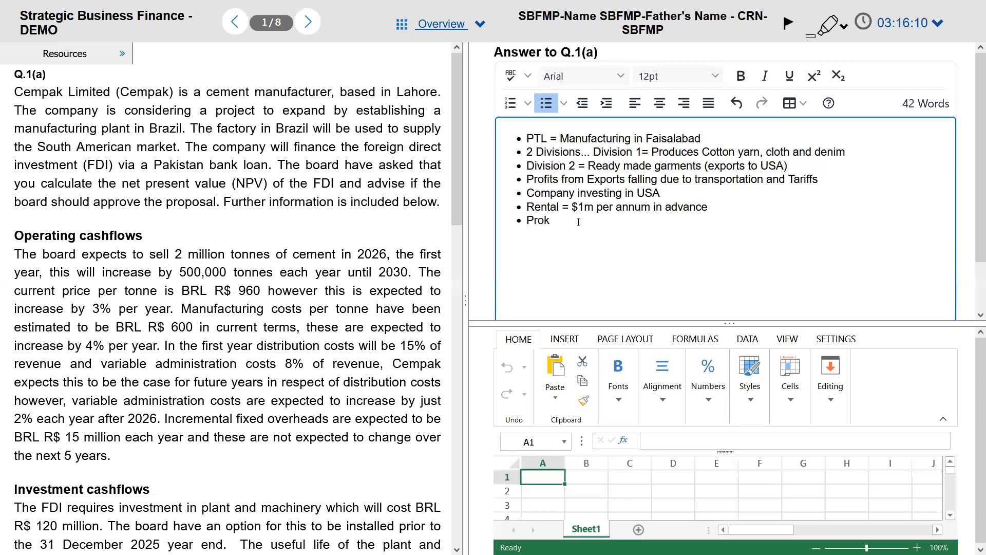
pyautogui.write('Life = 5 years')
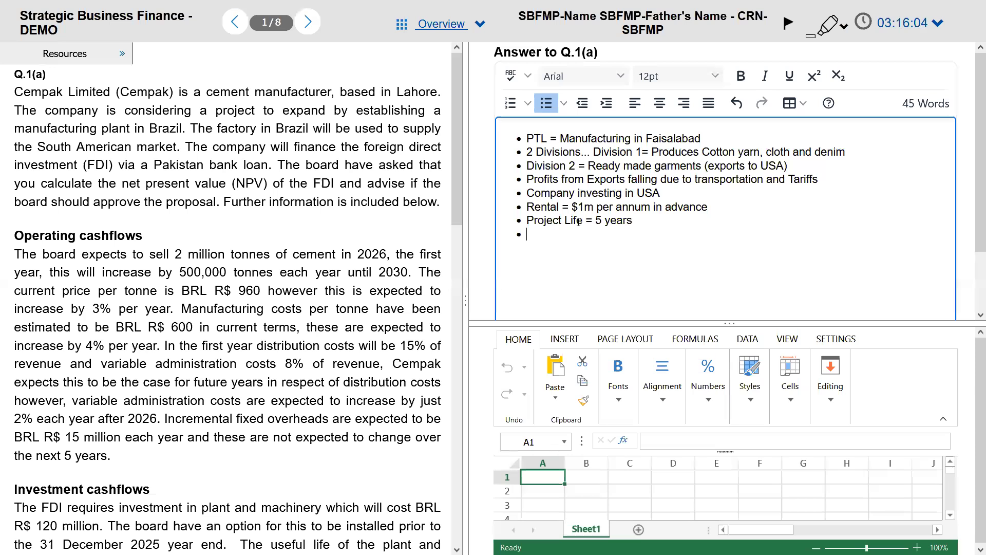
pyautogui.hotkey('alt', 'Tab')
pyautogui.click(562, 239)
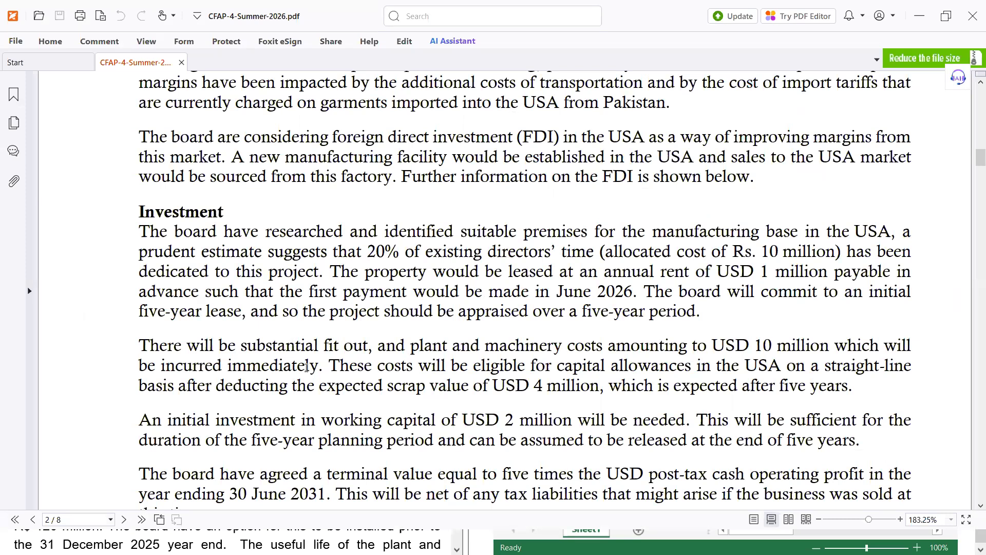
# Step: Back in the answer notes, type the bullet 'Plant and Machinery = $10m'
pyautogui.hotkey('alt', 'Tab')
pyautogui.write('Plant and Machiner')
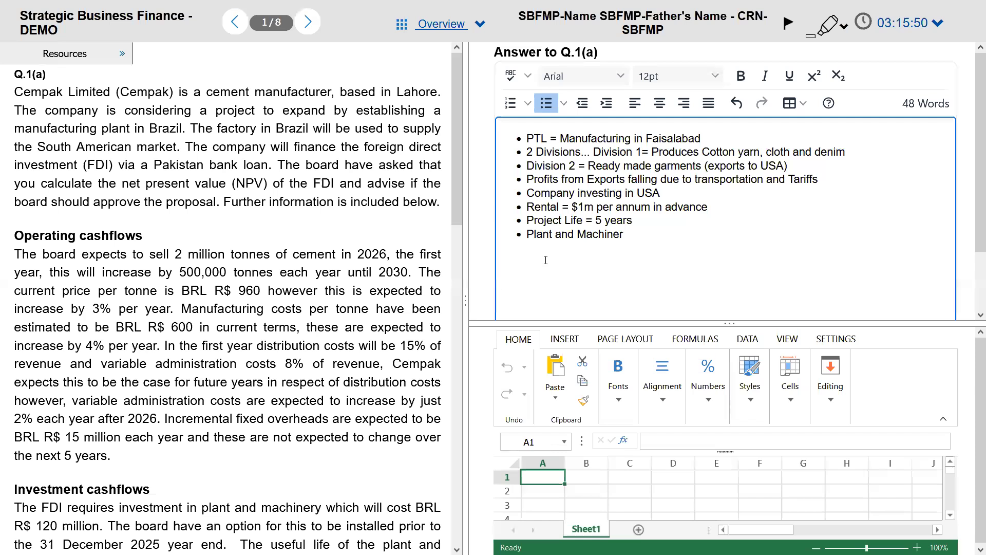
pyautogui.write('y = $10m')
# Step: Add the scrap value = 4m note for plant and machinery after checking the PDF
pyautogui.press('Return')
pyautogui.hotkey('alt', 'Tab')
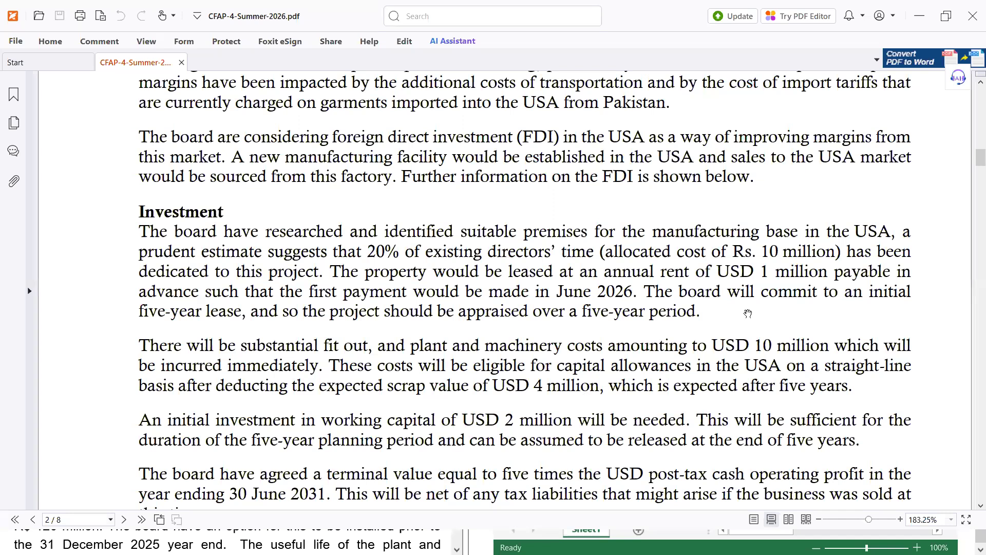
pyautogui.hotkey('alt', 'Tab')
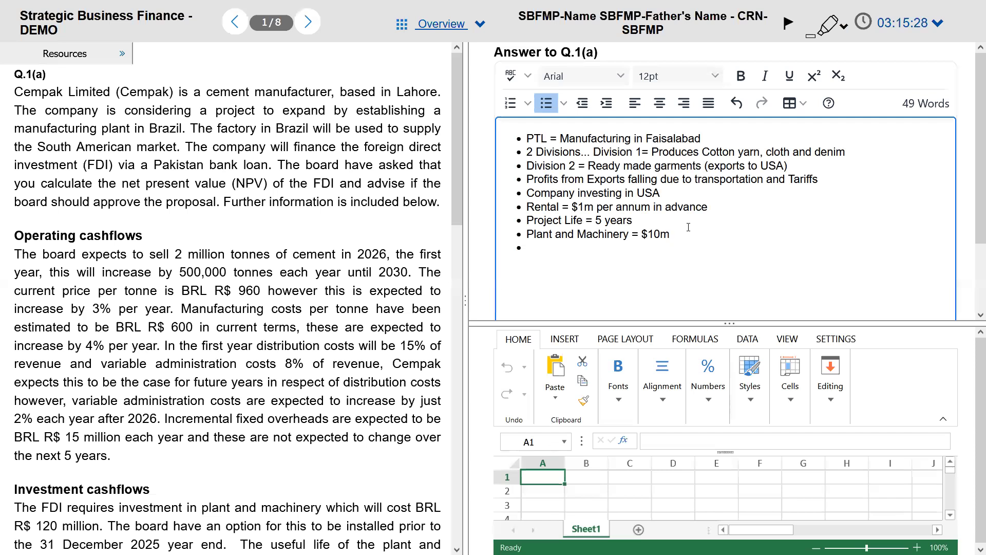
pyautogui.write('(scrap value = 4m)$')
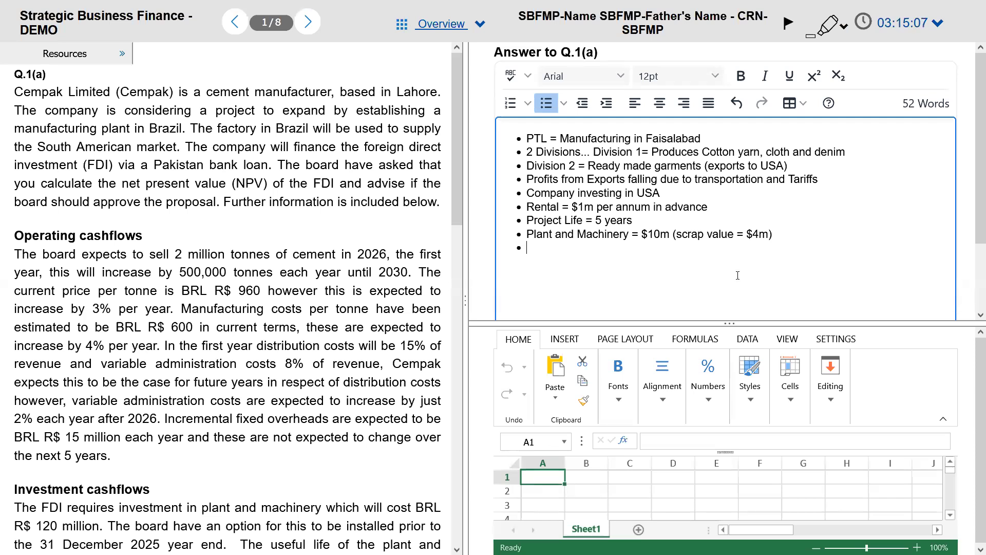
# Step: Add a 'Depreciation = Cost - Scrap Value' bullet and remove the stray extra lines
pyautogui.write('Depreciation = Cost - Sc')
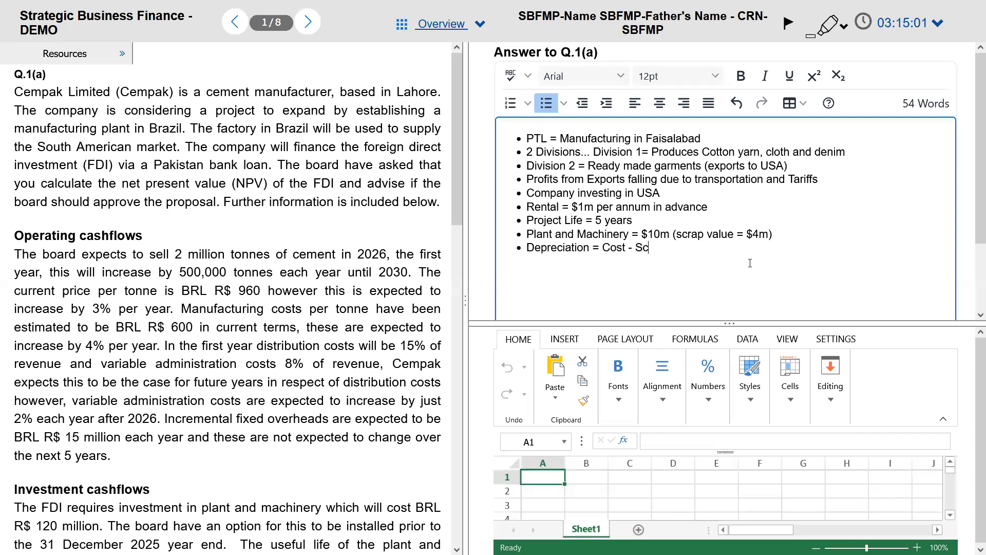
pyautogui.write('rap Value')
pyautogui.press('Return')
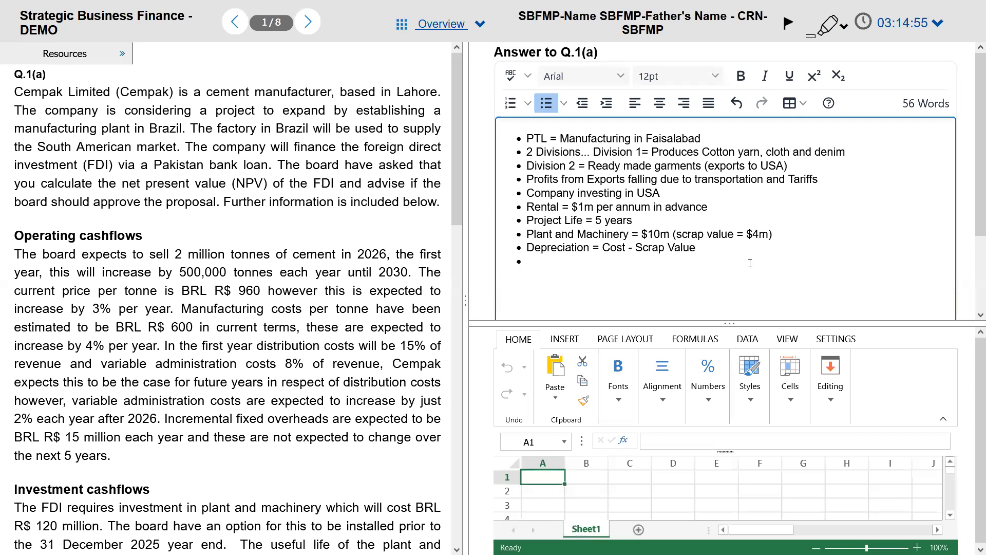
pyautogui.press('Left')
pyautogui.write('/Usefy=')
pyautogui.press('BackSpace')
pyautogui.press('BackSpace')
pyautogui.press('BackSpace')
pyautogui.press('BackSpace')
pyautogui.press('BackSpace')
pyautogui.press('BackSpace')
pyautogui.write("'")
pyautogui.press('BackSpace')
pyautogui.press('Return')
pyautogui.press('BackSpace')
pyautogui.press('Return')
pyautogui.press('Return')
pyautogui.press('Down')
pyautogui.press('Up')
pyautogui.press('Up')
pyautogui.hotkey('ctrl', 'z')
pyautogui.hotkey('ctrl', 'z')
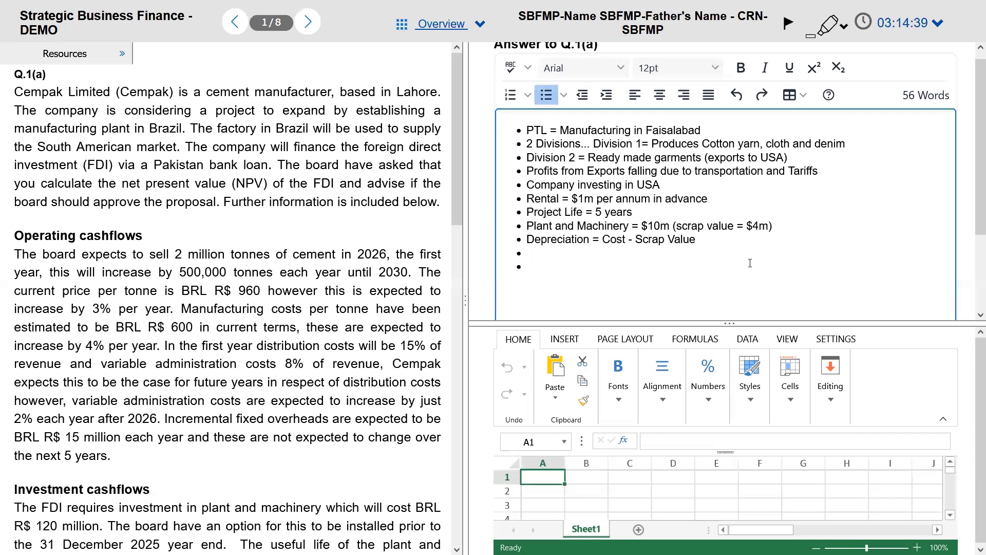
# Step: Complete depreciation as (Cost - Scrap Value)/Useful Life = (10-4)/5 = $1.2m
pyautogui.write('/Useful L')
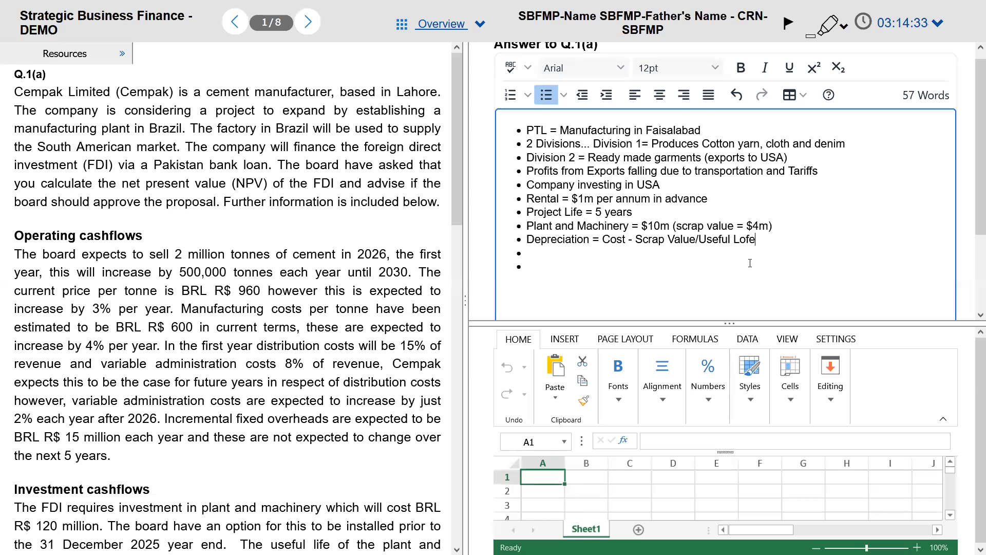
pyautogui.write('ife')
pyautogui.write(')')
pyautogui.hotkey('ctrl', 'Left')
pyautogui.hotkey('ctrl', 'Right')
pyautogui.write('(')
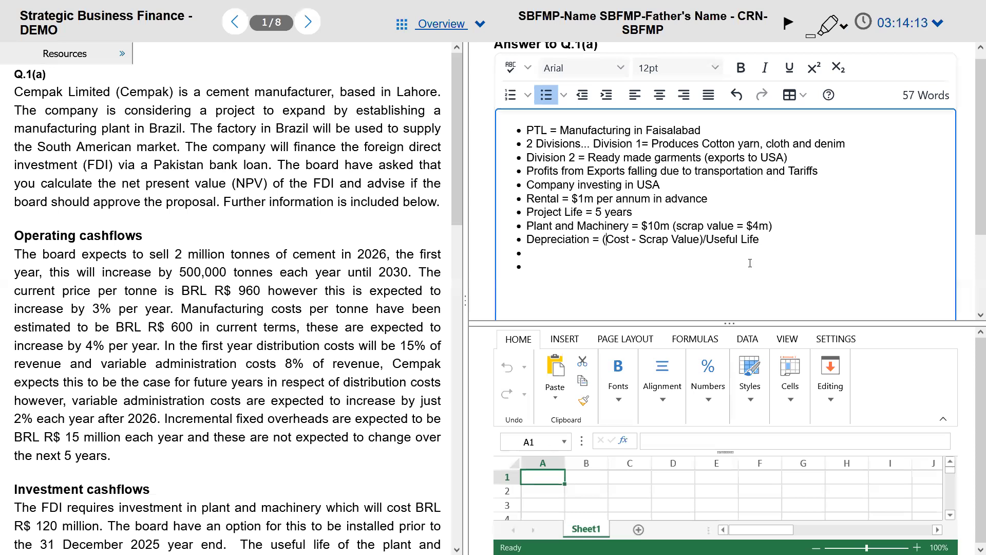
pyautogui.hotkey('alt', 'Tab')
pyautogui.hotkey('alt', 'Tab')
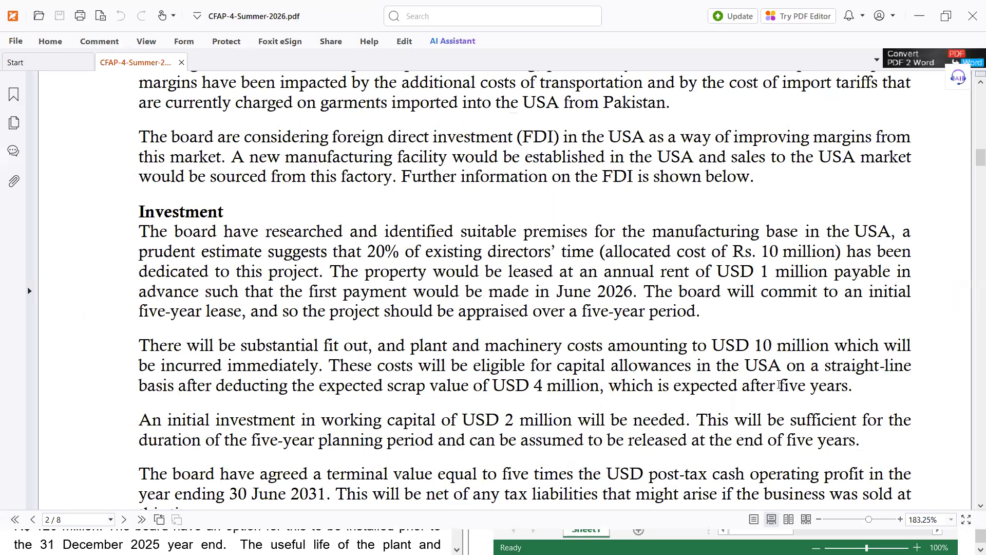
pyautogui.hotkey('alt', 'Tab')
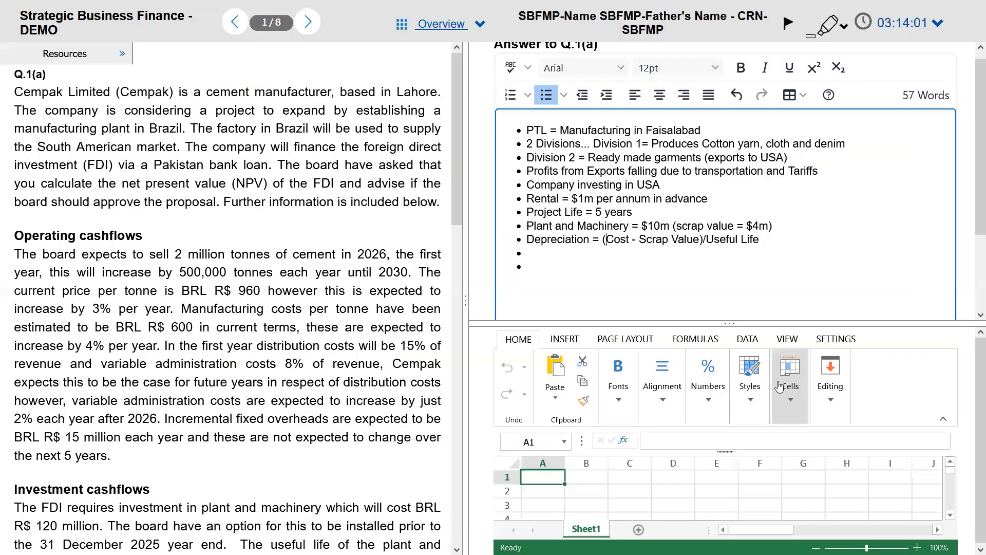
pyautogui.write('= (10-')
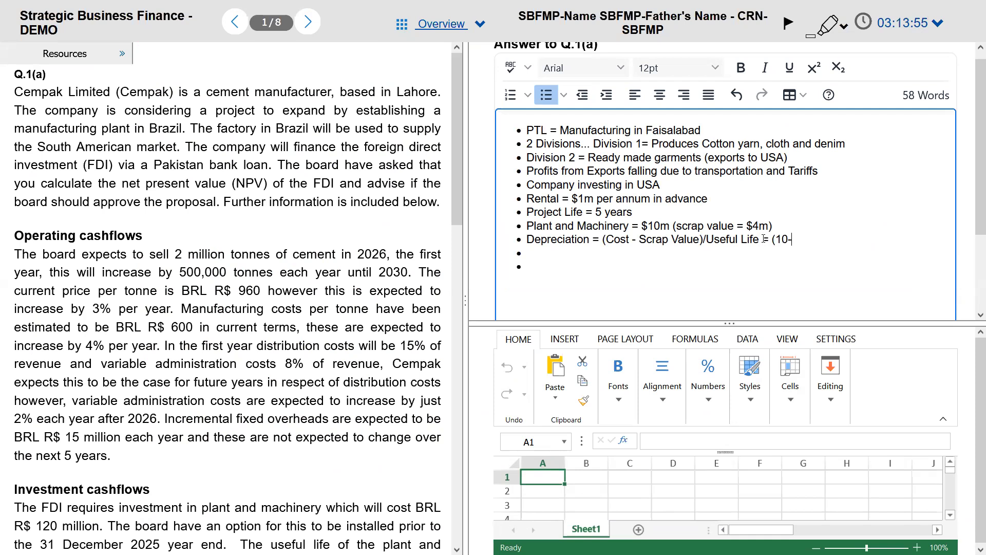
pyautogui.write('4)/5 = $1.2m')
pyautogui.hotkey('alt', 'Tab')
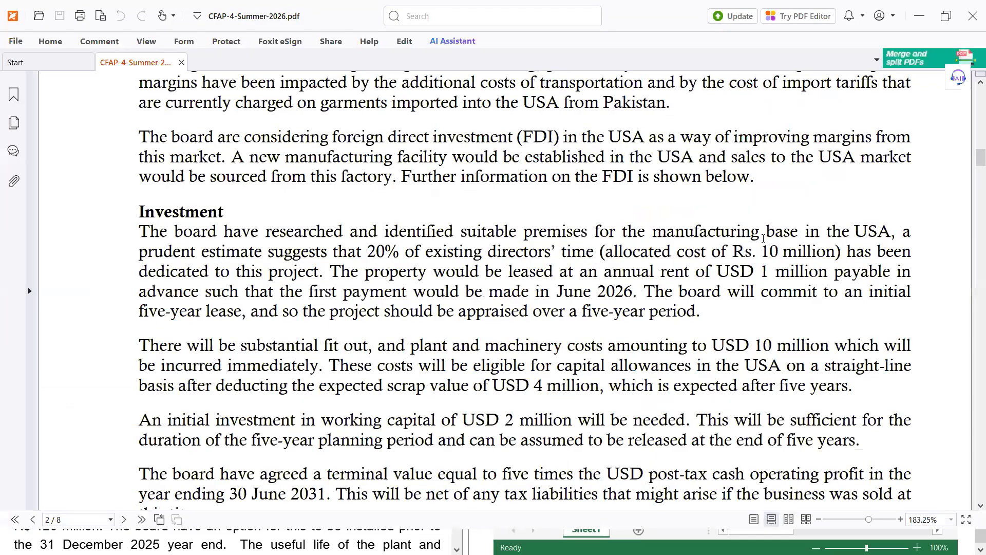
# Step: Read the working capital sentence in the PDF, then begin the Working Capital bullet
pyautogui.scroll(-1, 358, 283)
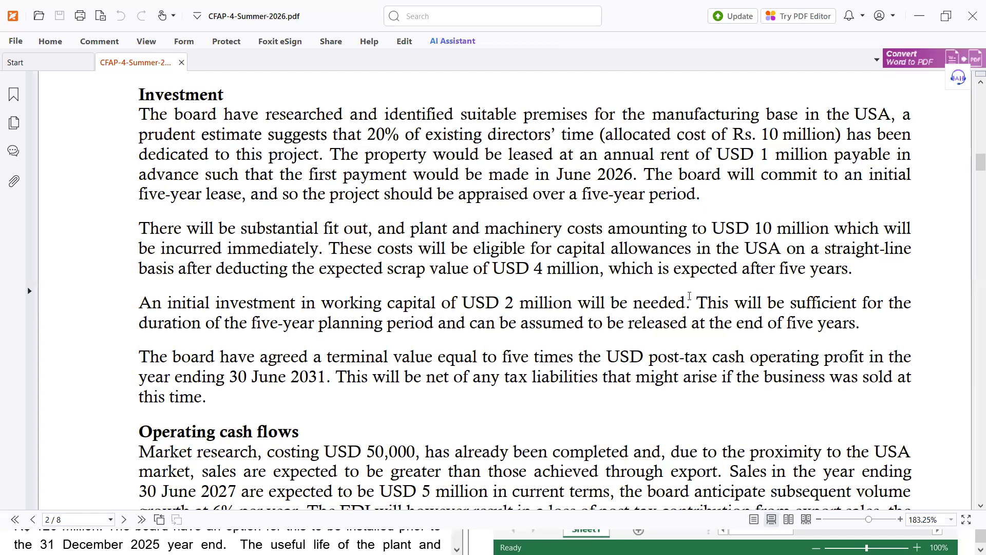
pyautogui.moveTo(724, 303); pyautogui.dragTo(516, 323)
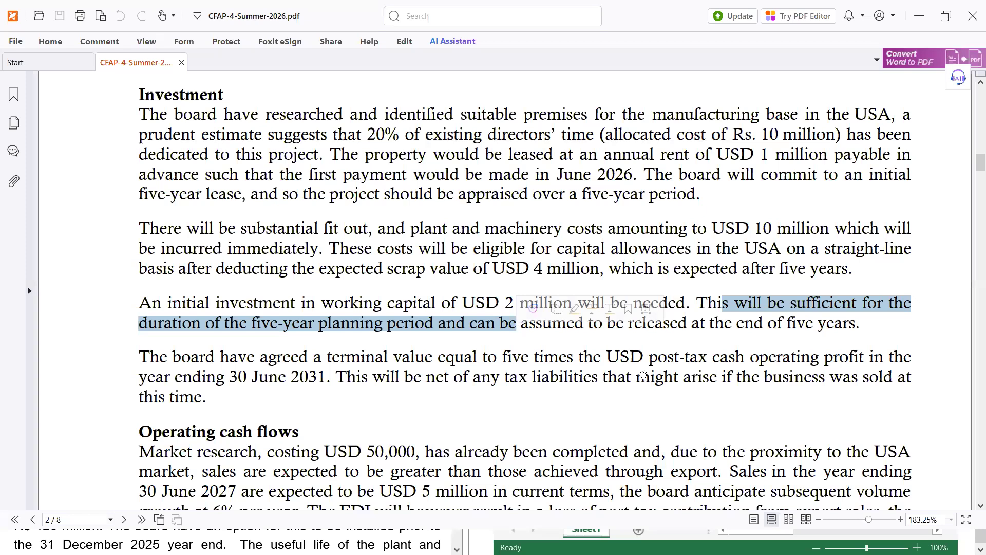
pyautogui.click(668, 322)
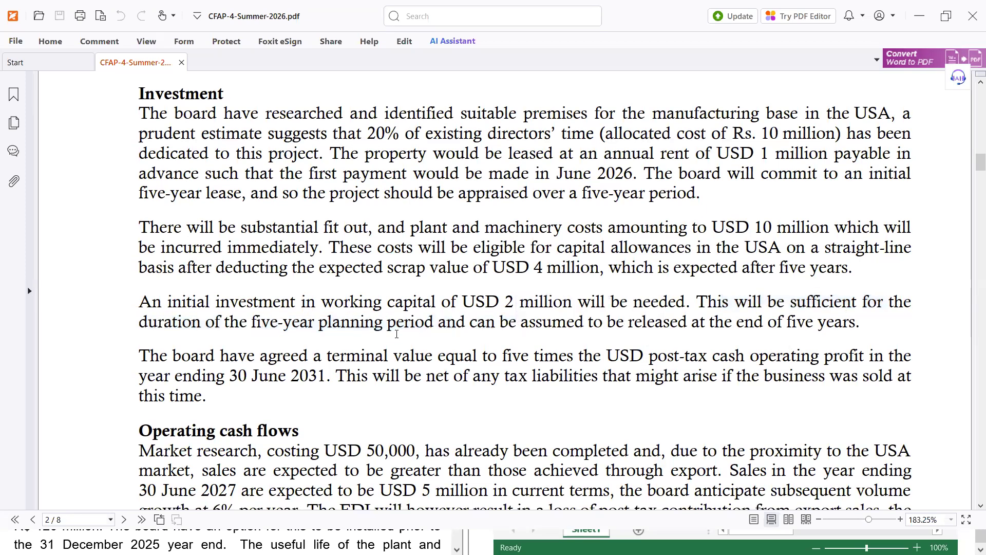
pyautogui.hotkey('alt', 'Tab')
pyautogui.write('Wor')
pyautogui.press('BackSpace')
# Step: Add bullets 'Working Capital = 2m (same for 5 years)' and 'Terminal Value = 5 times of Post Tax Operating Profit'
pyautogui.write('rking Capital = 2m (same for 5 years)')
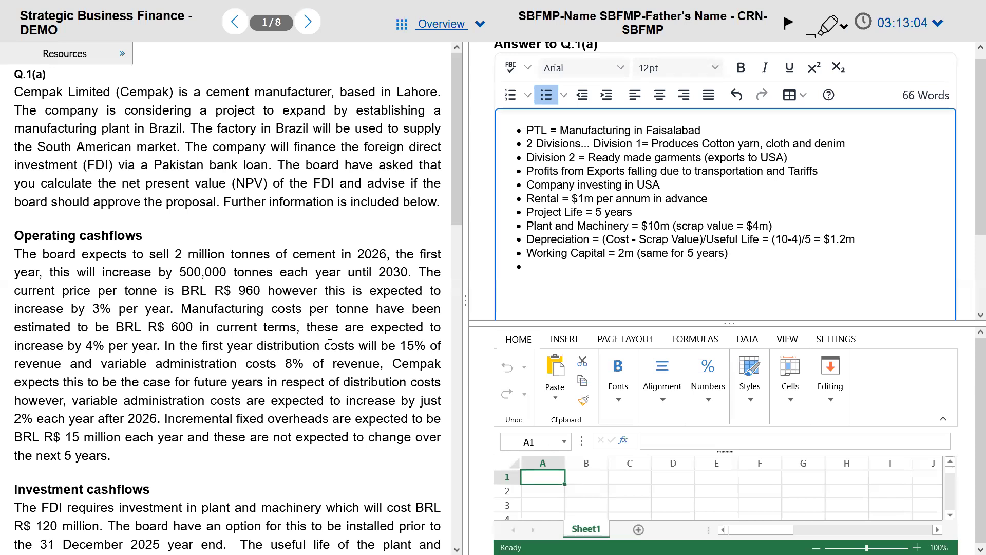
pyautogui.hotkey('alt', 'Tab')
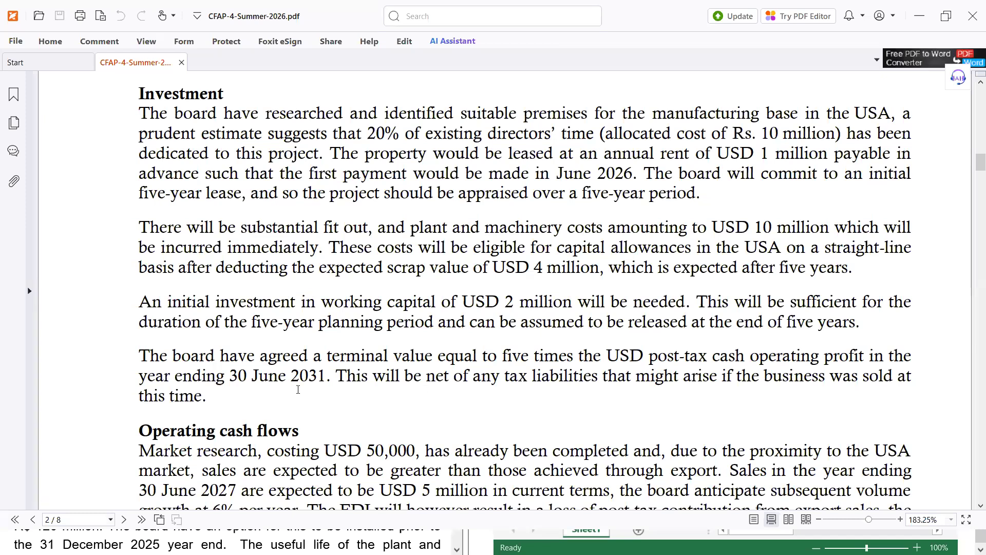
pyautogui.hotkey('alt', 'Tab')
pyautogui.write('T')
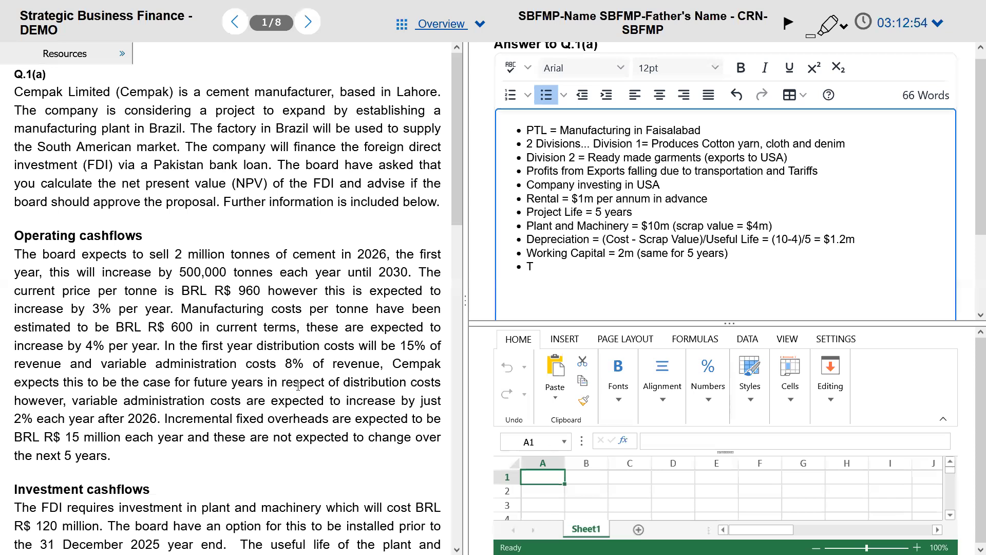
pyautogui.write('erminal Value = 5 times of Post Tax')
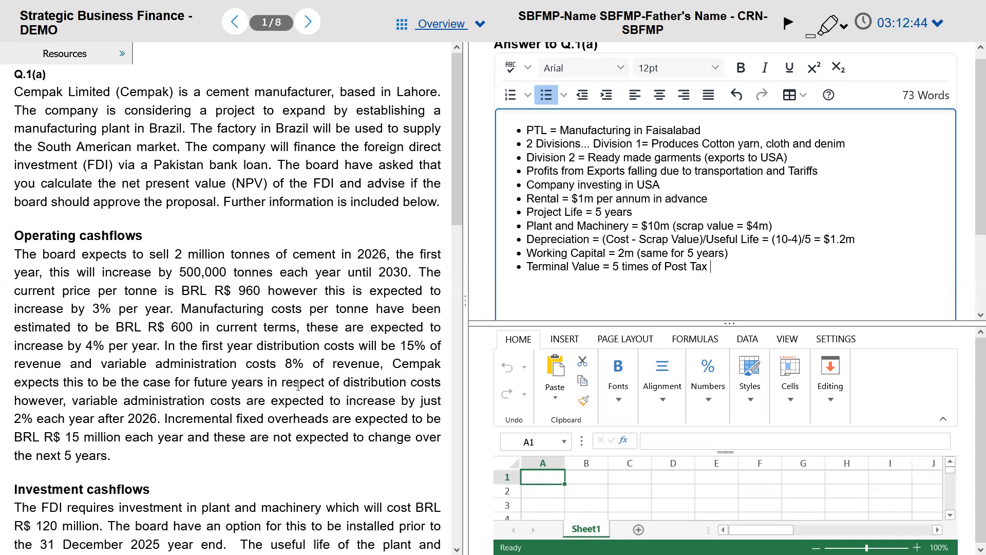
pyautogui.hotkey('alt', 'Tab')
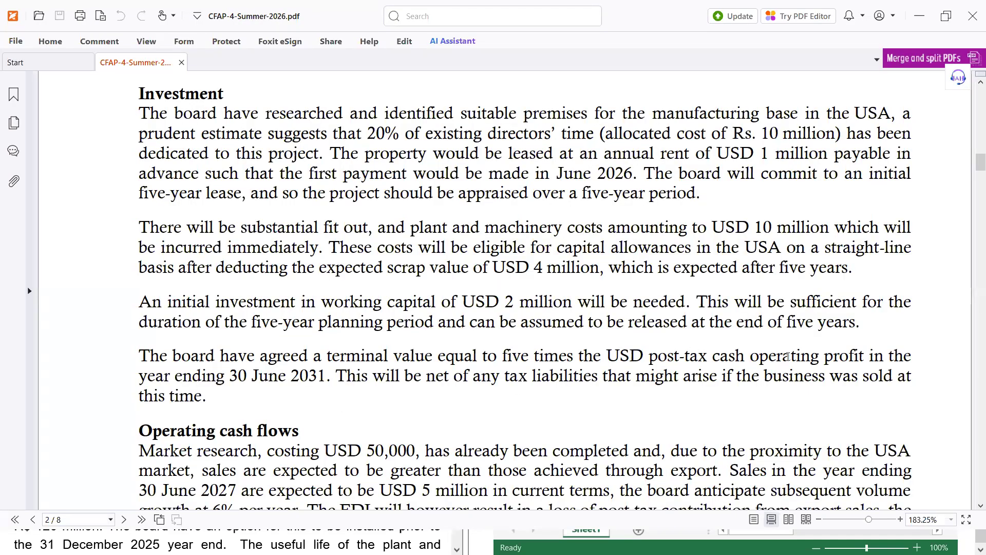
pyautogui.hotkey('alt', 'Tab')
pyautogui.write('Operating Profit')
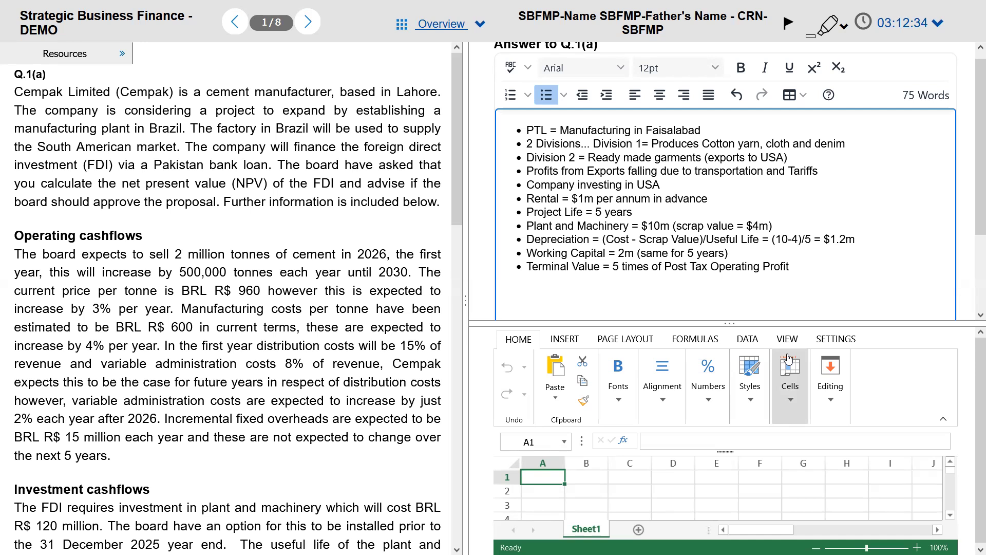
# Step: Make 'Profit' bold, italic and underlined, then start a new plain bullet
pyautogui.hotkey('ctrl', 'shift', 'Left')
pyautogui.hotkey('ctrl', 'i')
pyautogui.hotkey('ctrl', 'u')
pyautogui.hotkey('ctrl', 'b')
pyautogui.press('End')
pyautogui.press('Return')
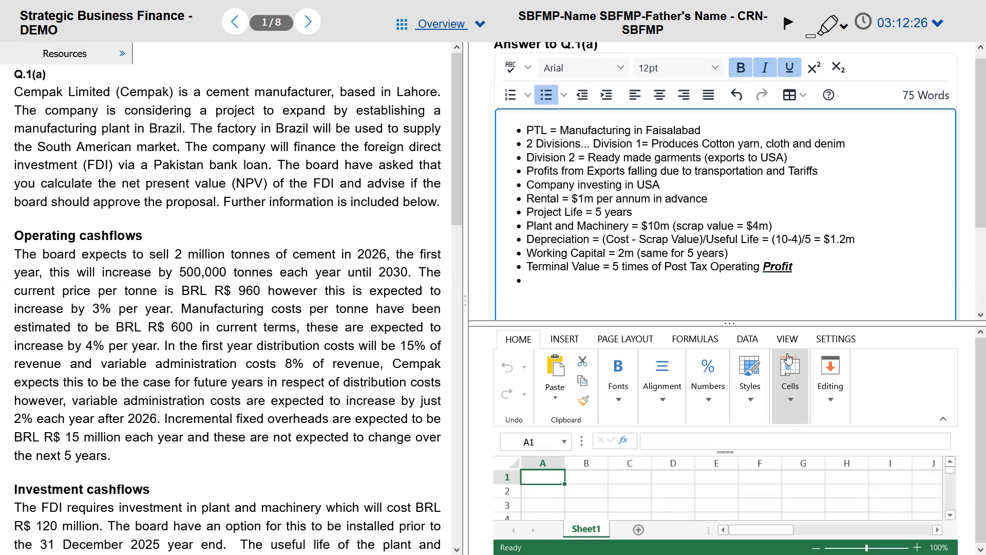
pyautogui.hotkey('ctrl', 'i')
pyautogui.hotkey('ctrl', 'b')
pyautogui.hotkey('alt', 'Tab')
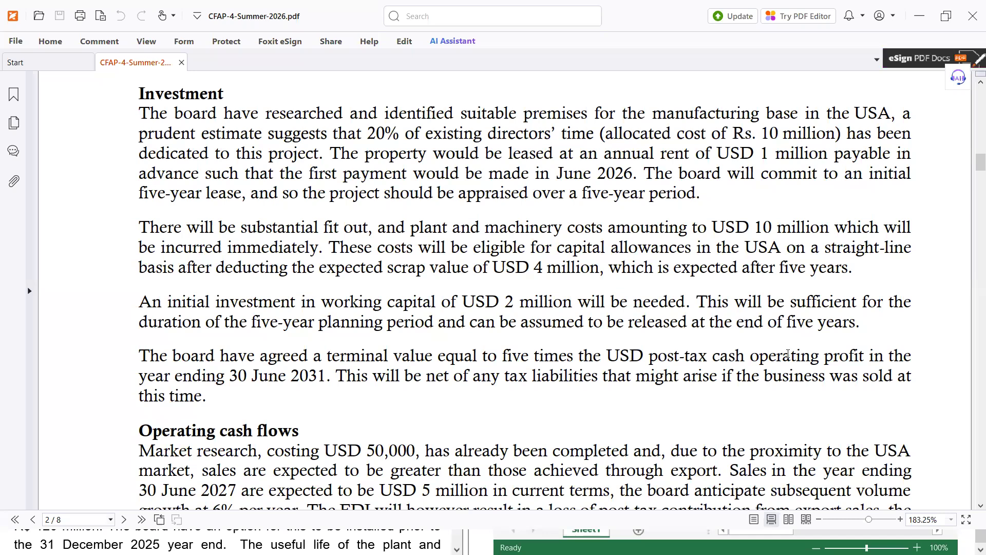
# Step: Scroll the PDF to Operating cash flows and the Economic information table (29%/21% tax, PKR 278 per USD)
pyautogui.scroll(-2, 646, 368)
pyautogui.scroll(-1, 646, 368)
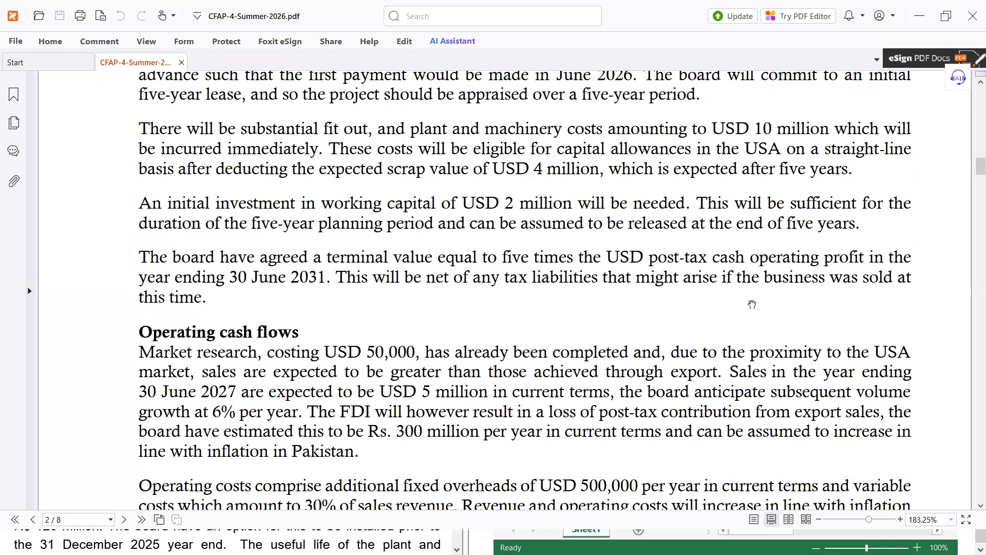
pyautogui.scroll(-2, 746, 210)
pyautogui.scroll(-10, 747, 210)
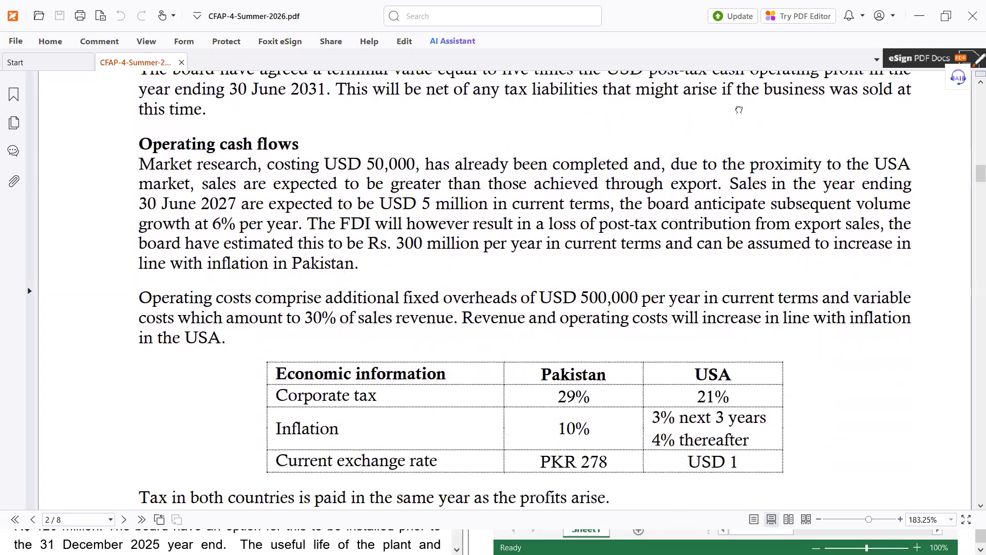
pyautogui.scroll(-2, 736, 75)
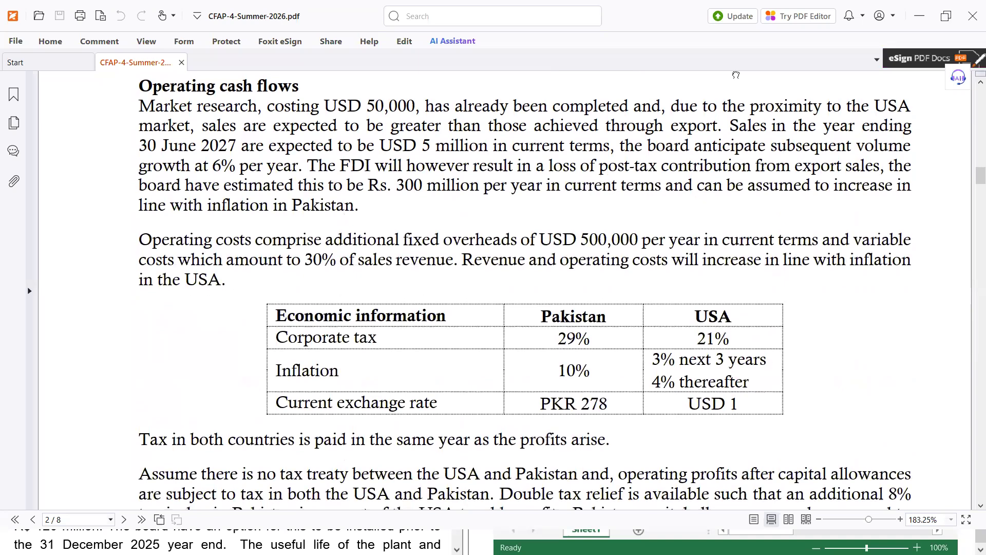
pyautogui.scroll(-1, 456, 125)
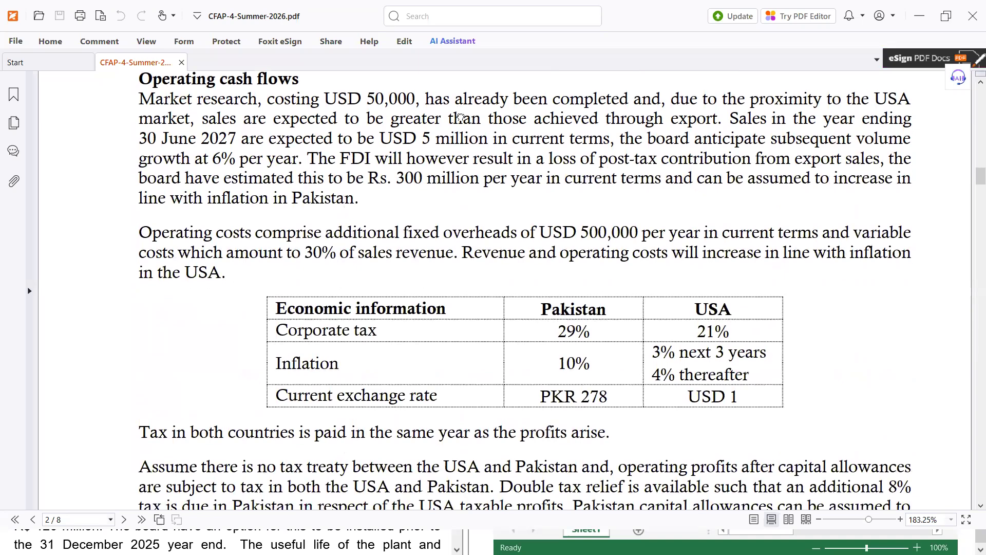
pyautogui.scroll(-1, 460, 118)
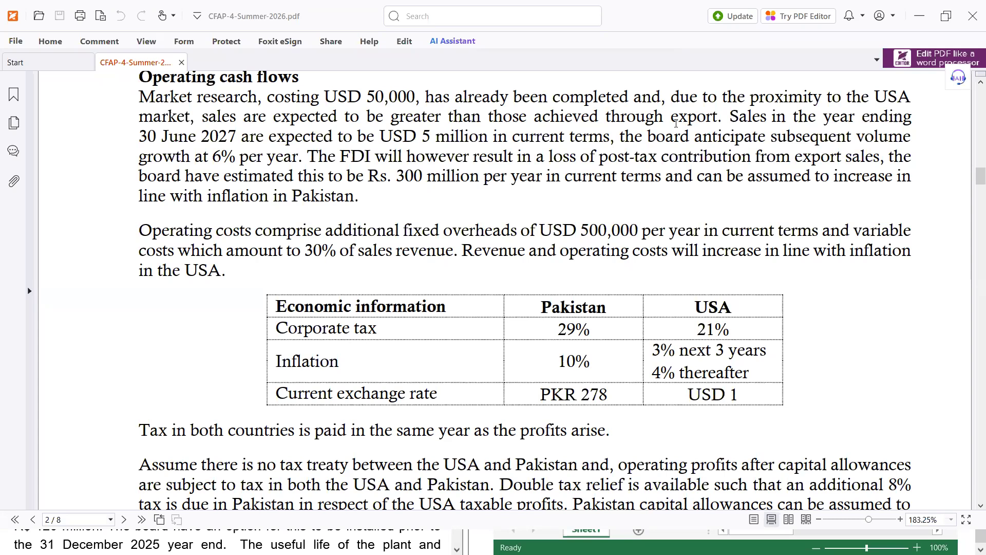
pyautogui.hotkey('alt', 'Tab')
pyautogui.hotkey('alt', 'Tab')
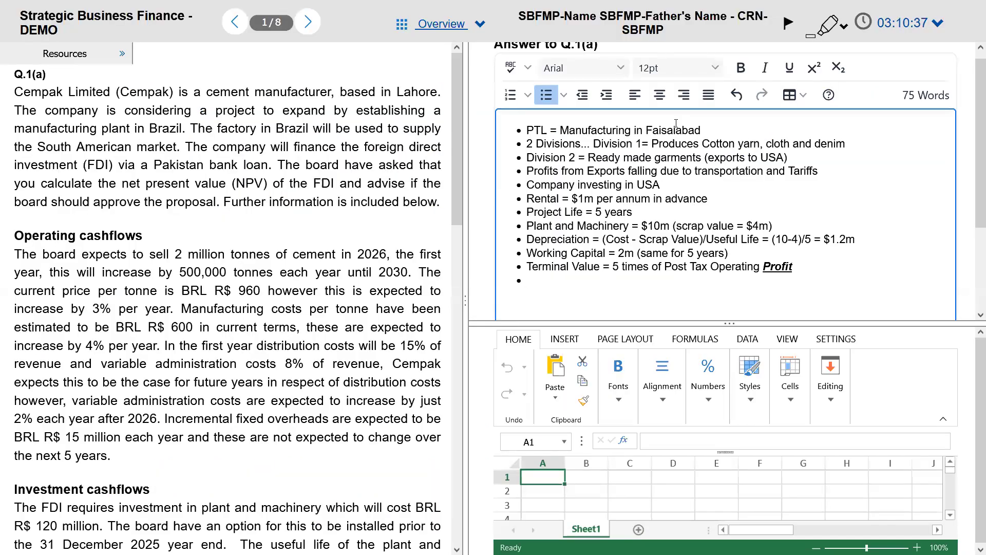
pyautogui.hotkey('alt', 'Tab')
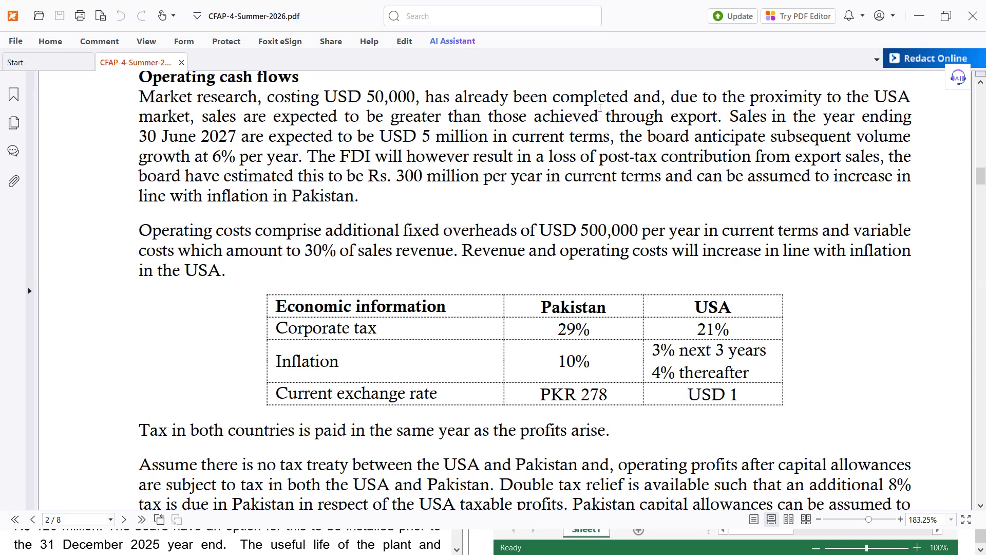
pyautogui.hotkey('alt', 'Tab')
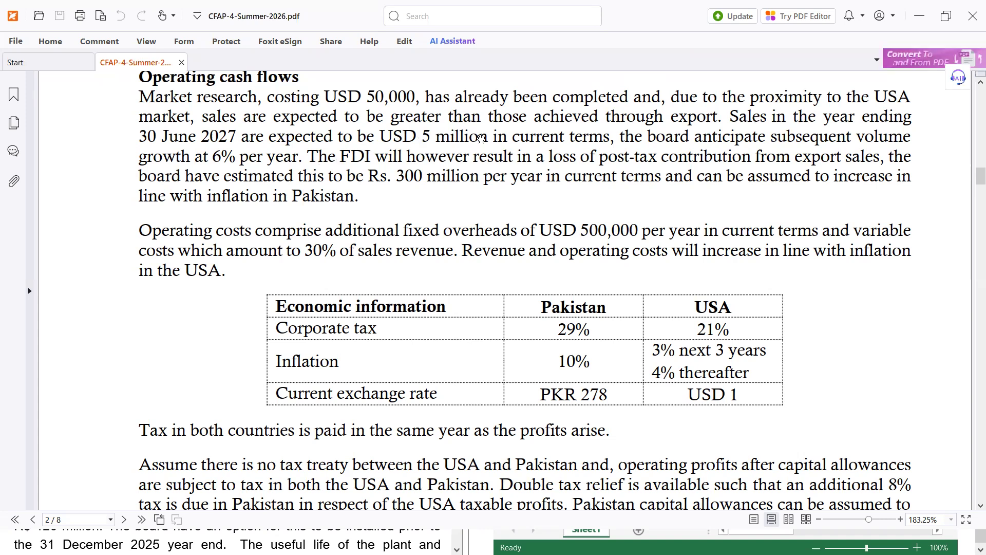
# Step: Highlight 'current terms' in the USD 5 million sales sentence in yellow
pyautogui.moveTo(589, 137); pyautogui.dragTo(513, 140)
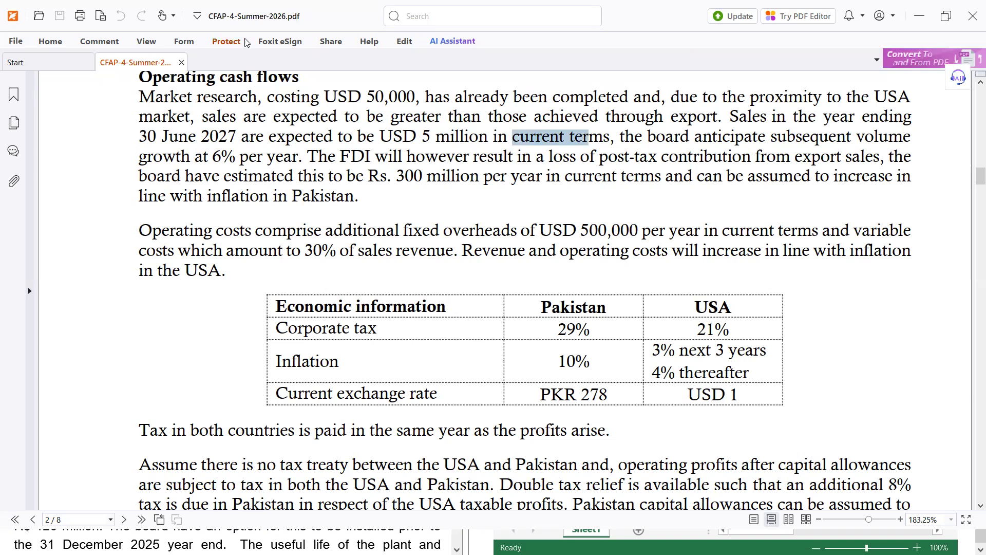
pyautogui.click(50, 41)
pyautogui.click(325, 77)
pyautogui.moveTo(586, 153); pyautogui.dragTo(605, 139)
pyautogui.click(558, 189)
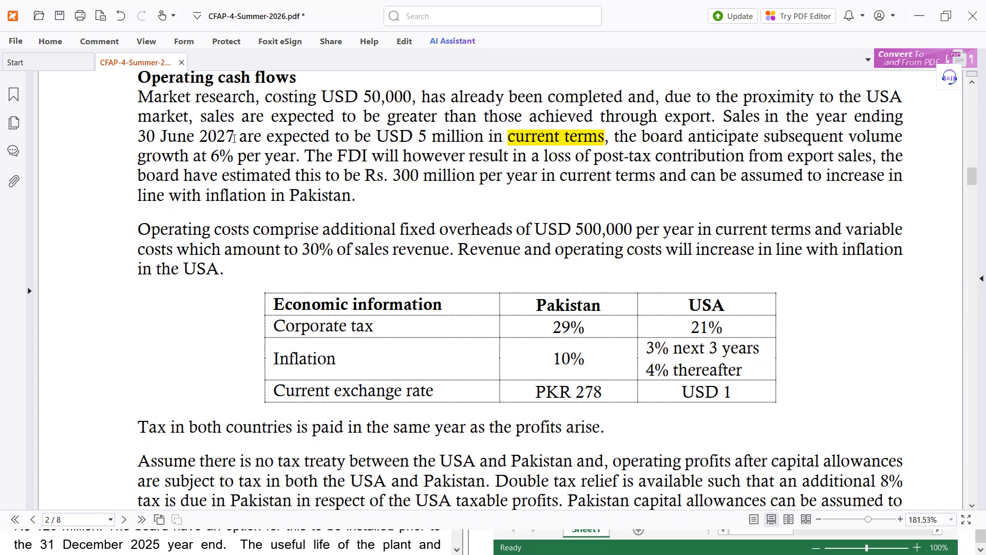
# Step: Scroll up to the lease paragraph and select 'advance' and 'June 2026'
pyautogui.scroll(3, 234, 138)
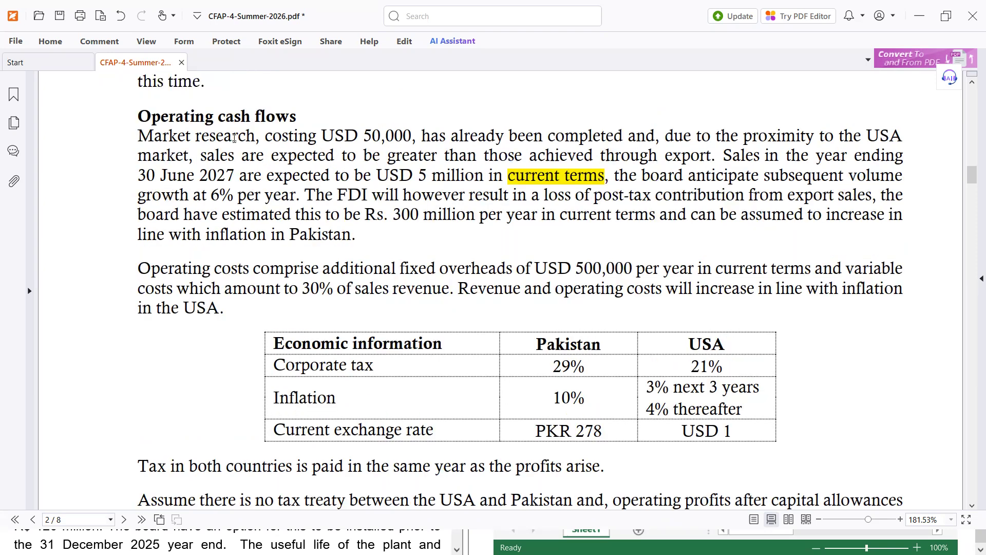
pyautogui.scroll(2, 233, 139)
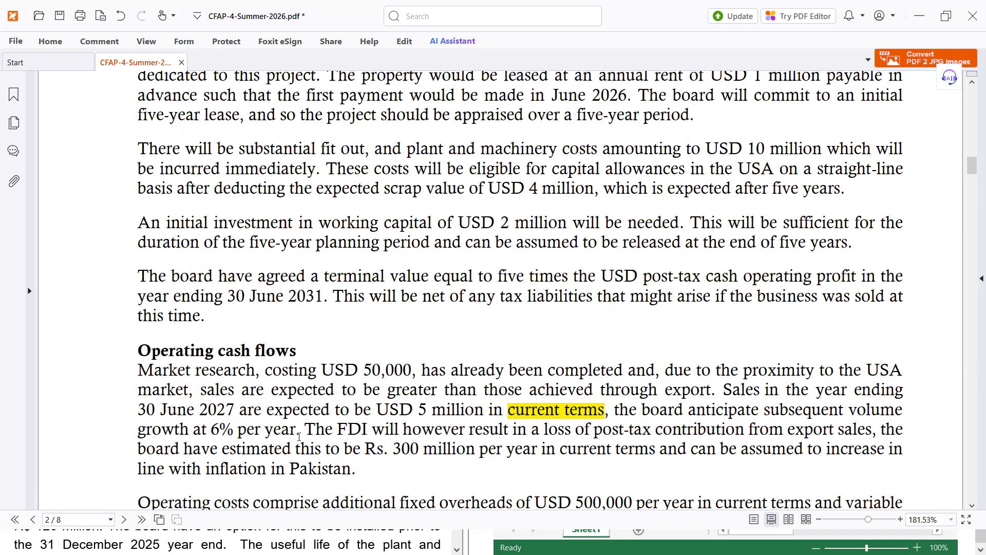
pyautogui.scroll(3, 375, 342)
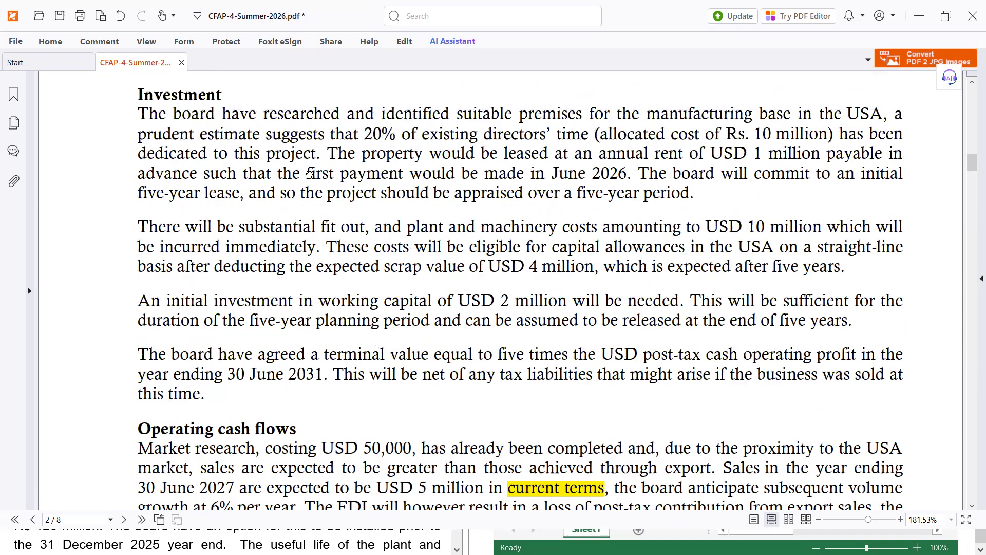
pyautogui.moveTo(382, 174); pyautogui.dragTo(382, 173)
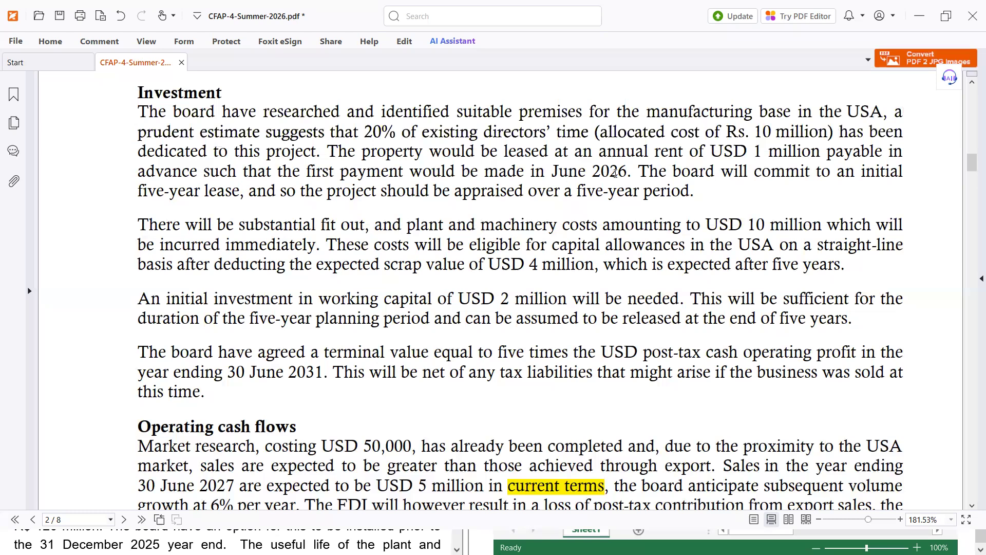
pyautogui.doubleClick(142, 172)
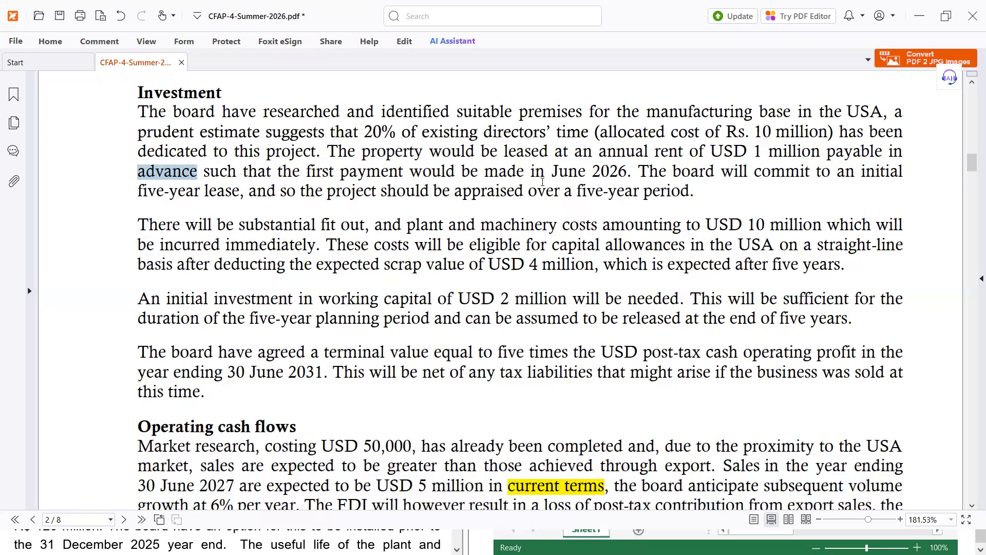
pyautogui.moveTo(552, 172); pyautogui.dragTo(627, 172)
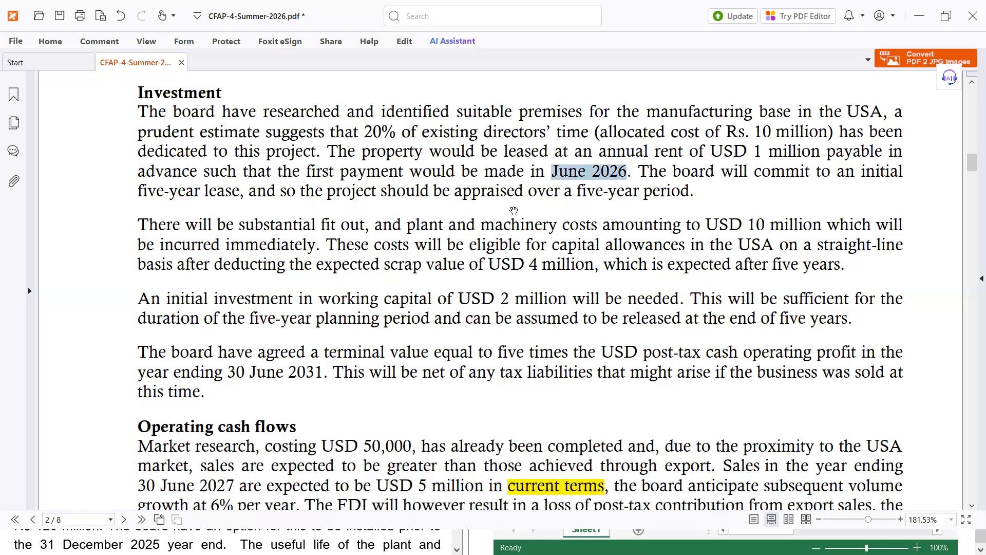
pyautogui.scroll(-2, 306, 393)
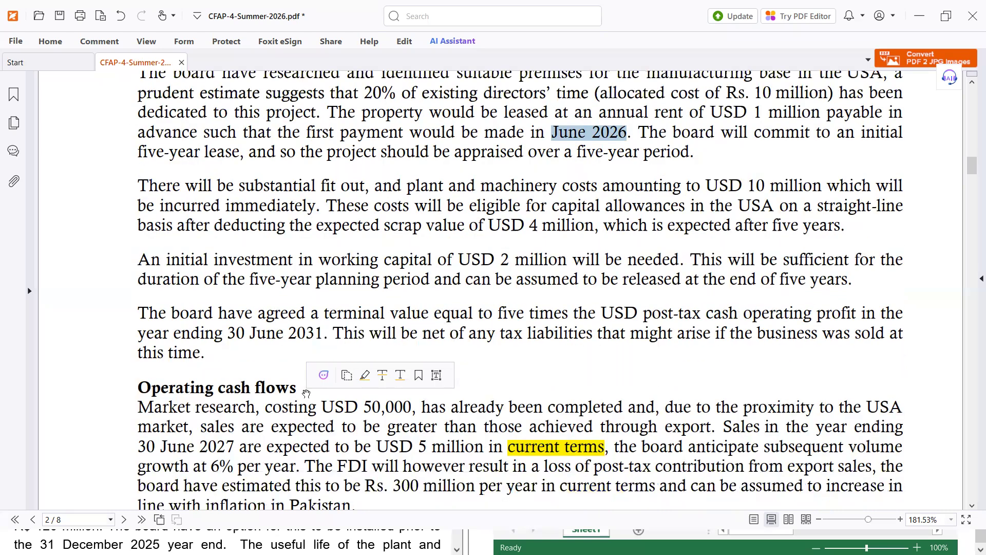
pyautogui.scroll(-2, 306, 393)
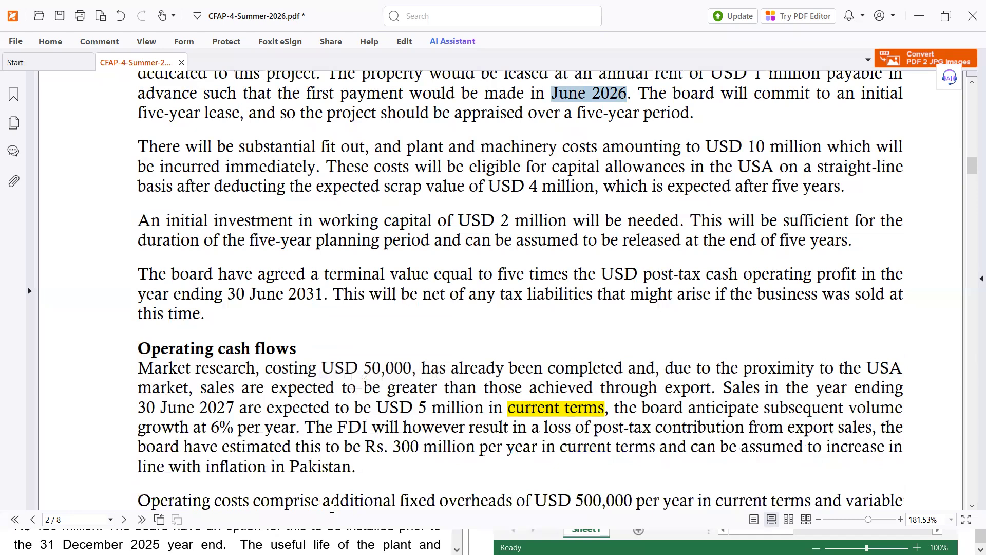
pyautogui.hotkey('alt', 'Tab')
# Step: Type the bullet 'Sales in Year 1 = $5m (inflate from Year', checking figures in the PDF
pyautogui.write('Sales')
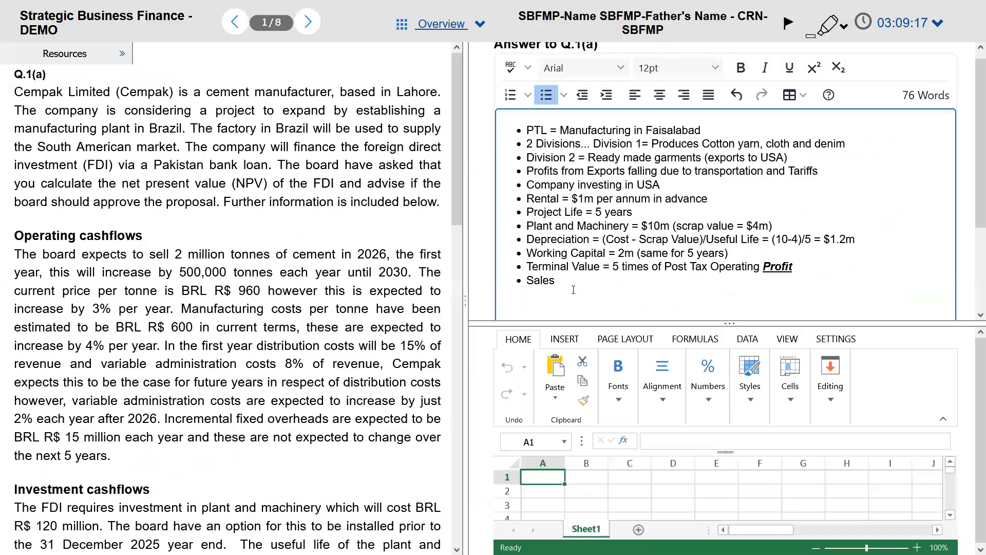
pyautogui.write(' in Year 1 =')
pyautogui.hotkey('alt', 'Tab')
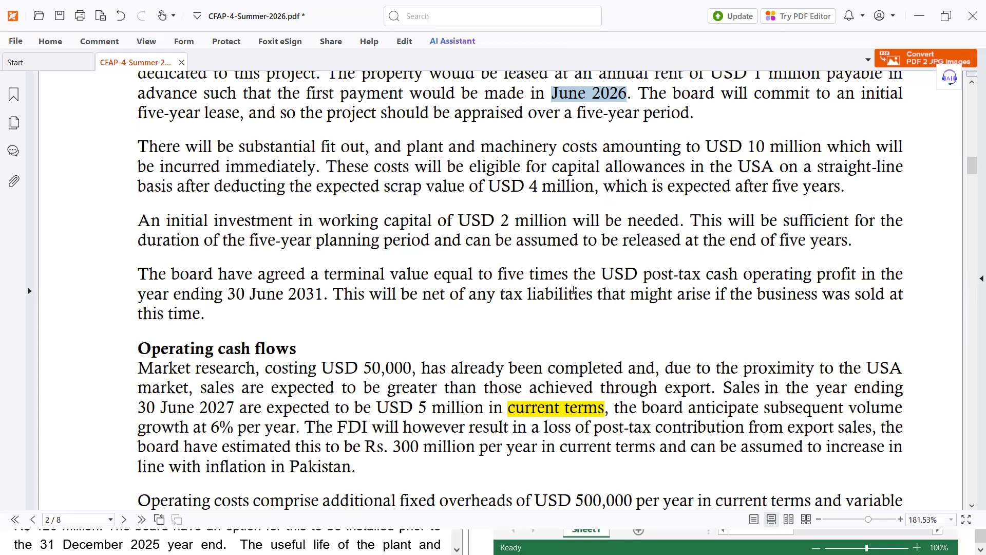
pyautogui.hotkey('alt', 'Tab')
pyautogui.write('$5m')
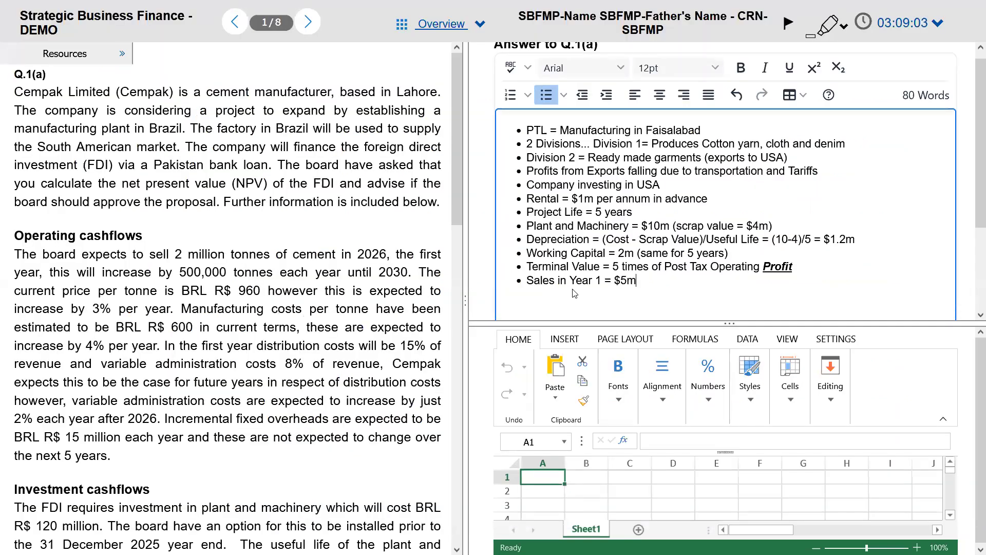
pyautogui.write(' (inflate from Year')
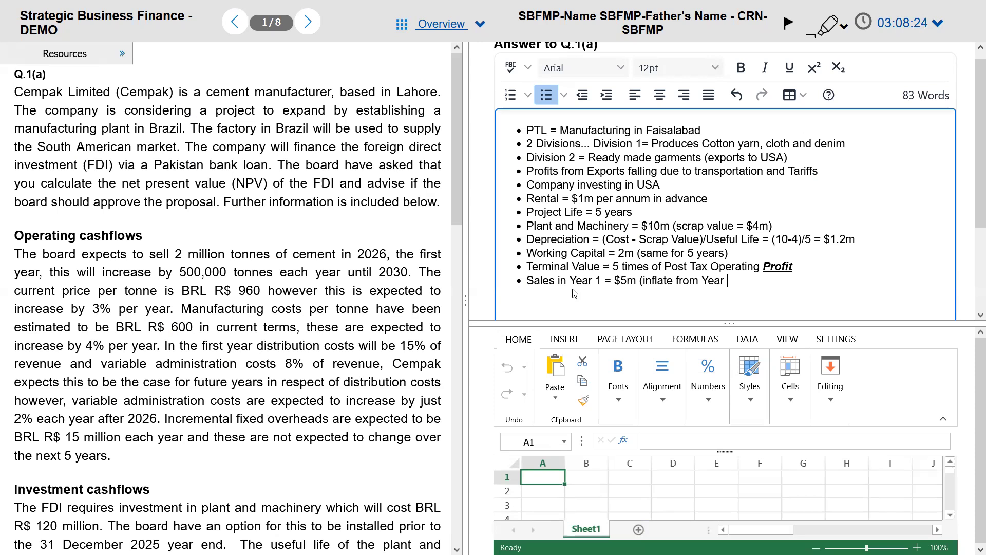
pyautogui.hotkey('alt', 'Tab')
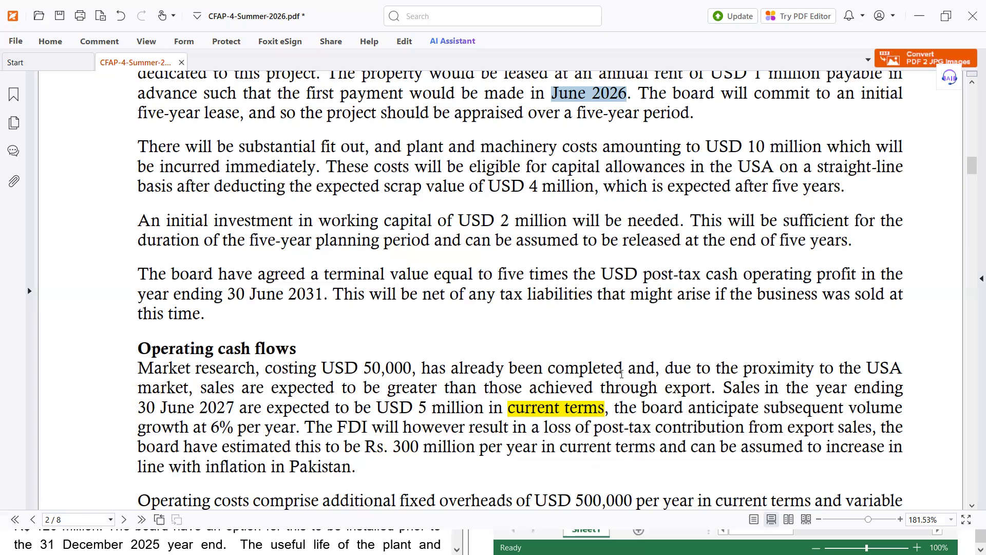
pyautogui.hotkey('alt', 'Tab')
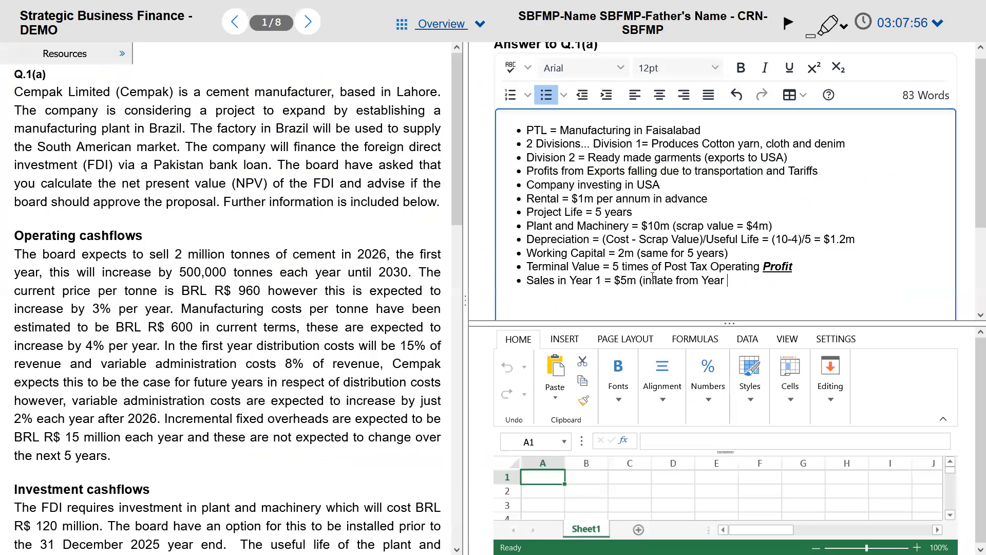
# Step: Add a 'Volume growth in sales = from Year 2 onwards' bullet below the sales note
pyautogui.click(581, 296)
pyautogui.click(765, 286)
pyautogui.press('Return')
pyautogui.write('Volume growth in ')
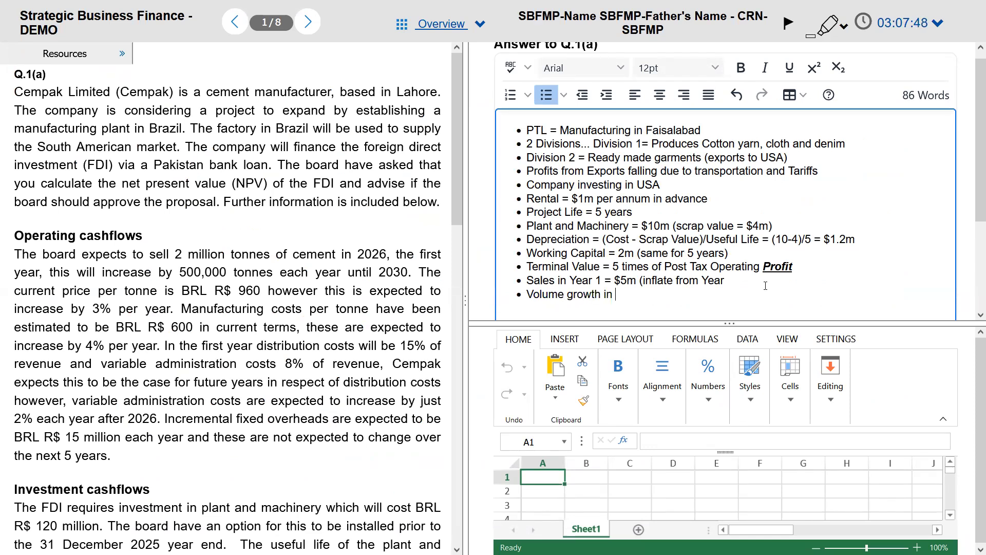
pyautogui.write('sales = from Year 2 onwards')
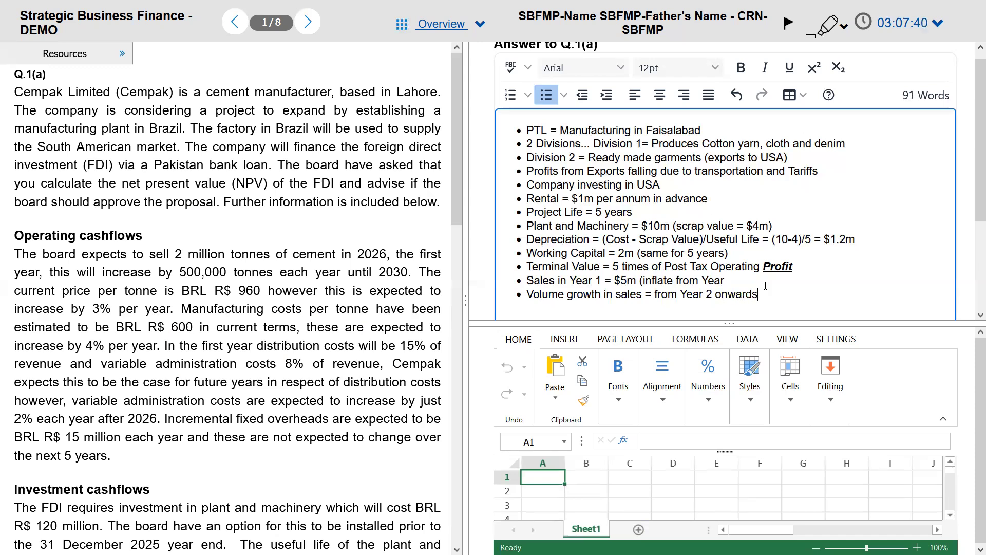
pyautogui.hotkey('shift', 'Home')
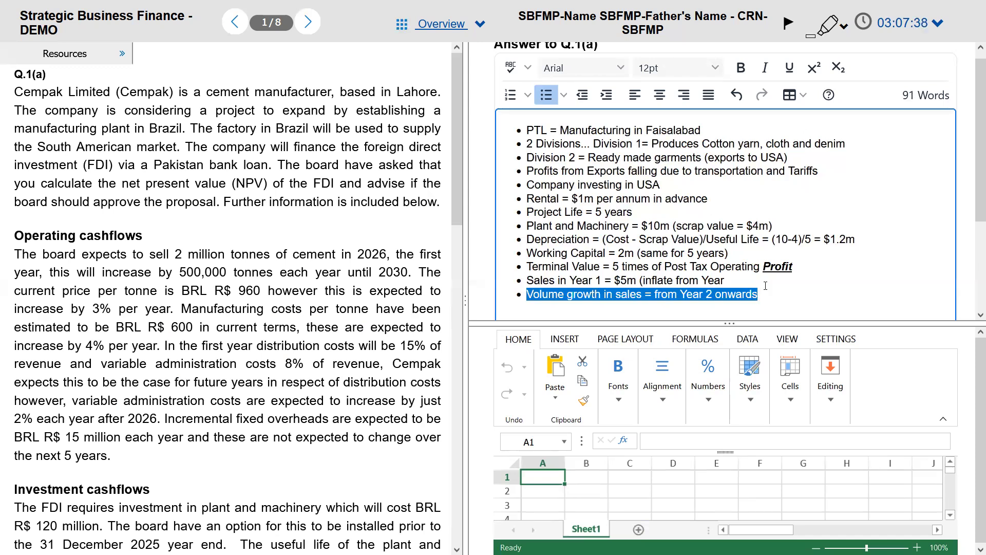
pyautogui.hotkey('ctrl', 'b')
pyautogui.hotkey('ctrl', 'b')
pyautogui.hotkey('ctrl', 'b')
pyautogui.hotkey('ctrl', 'b')
pyautogui.hotkey('ctrl', 'b')
pyautogui.hotkey('ctrl', 'b')
pyautogui.hotkey('ctrl', 'b')
pyautogui.hotkey('ctrl', 'b')
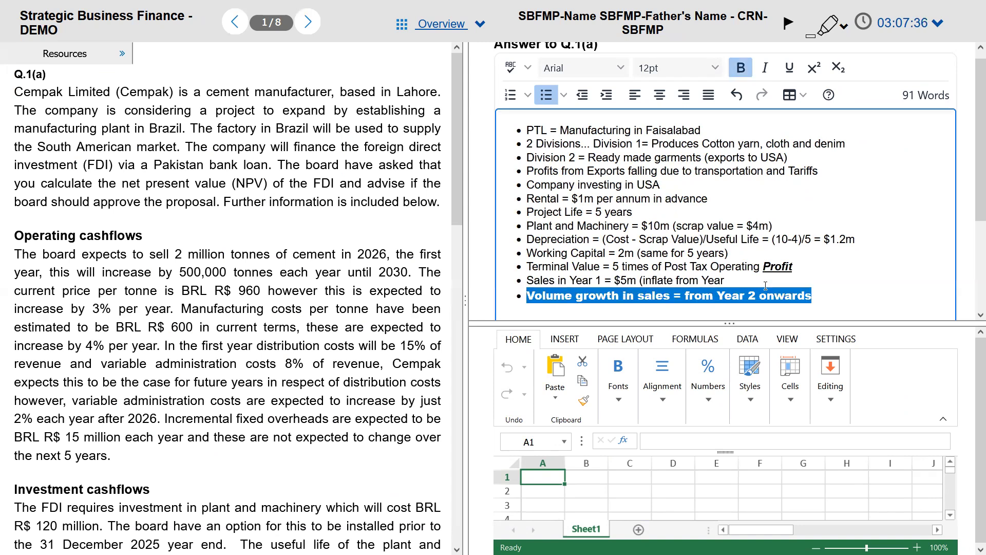
pyautogui.hotkey('ctrl', 'b')
pyautogui.hotkey('ctrl', 'b')
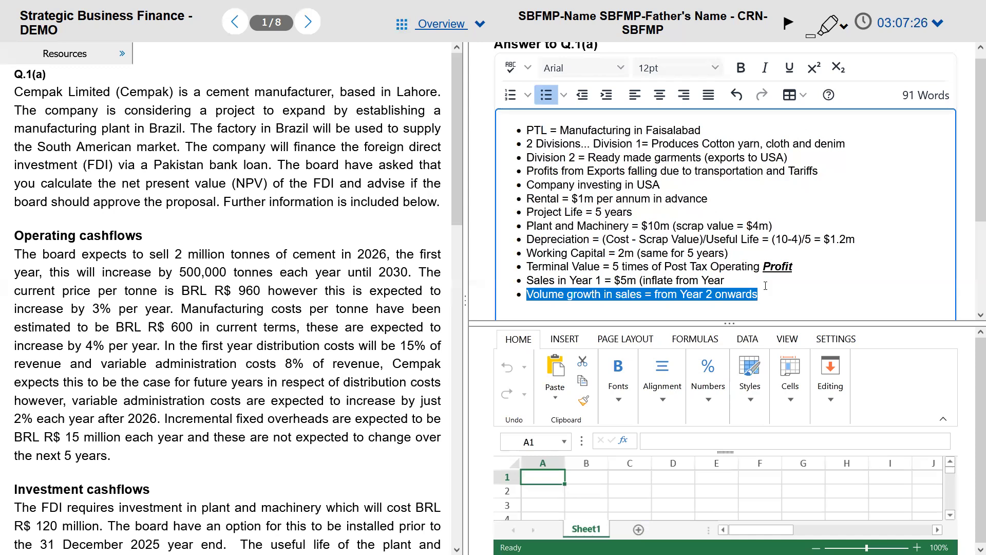
# Step: Insert '@ 6%' after 'Volume growth' and place the caret after 'Year' on the Sales bullet
pyautogui.click(600, 294)
pyautogui.write('@6%')
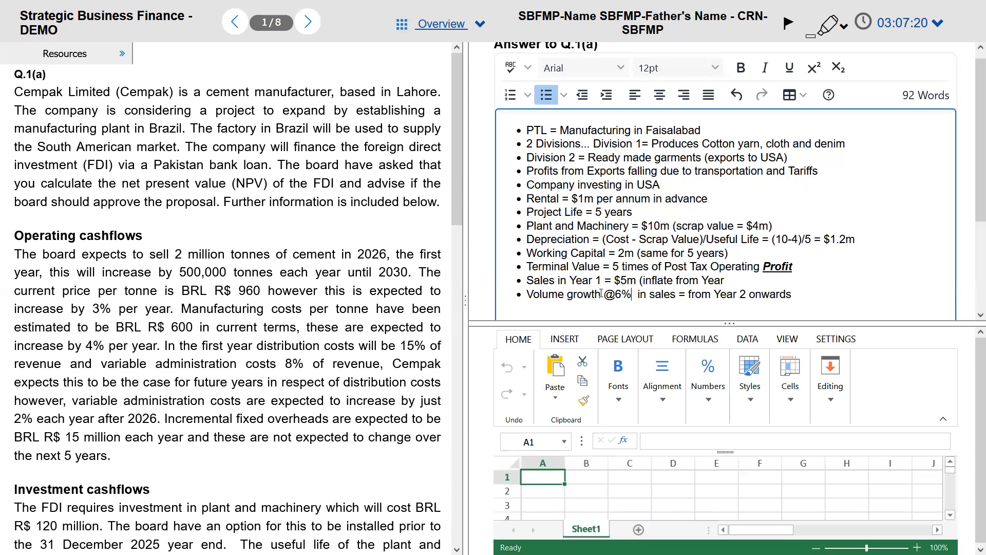
pyautogui.press('Right')
pyautogui.press('Right')
pyautogui.press('Right')
pyautogui.press('Right')
pyautogui.press('Right')
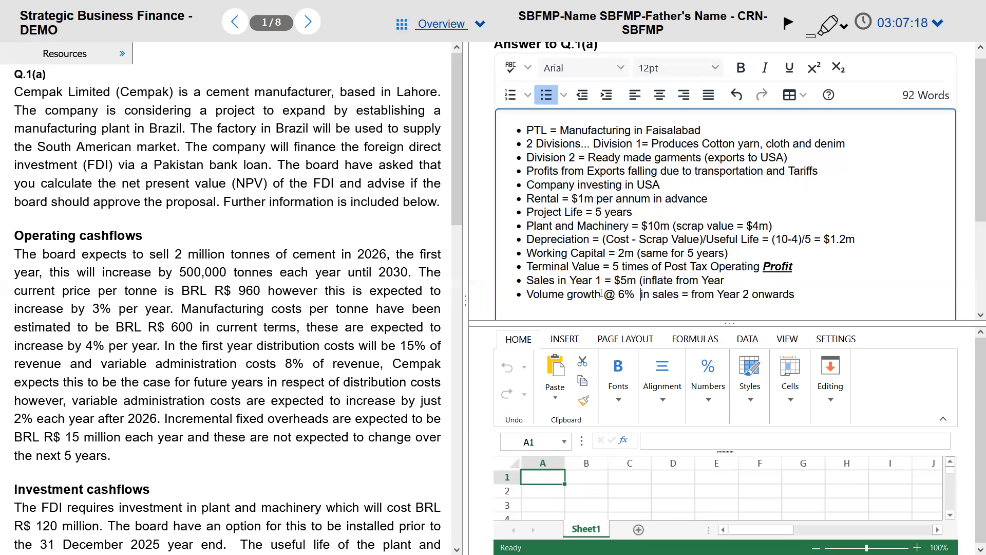
pyautogui.press('BackSpace')
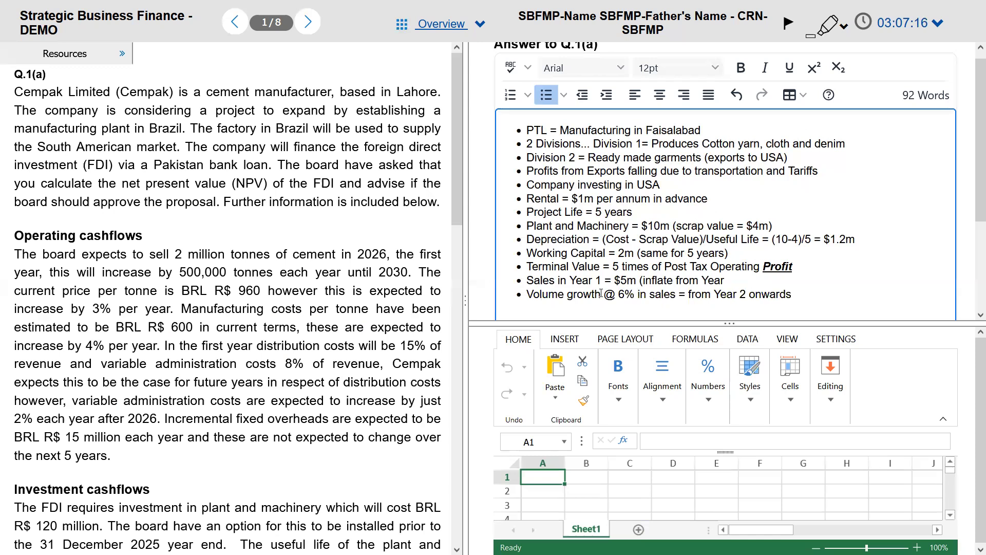
pyautogui.moveTo(603, 293); pyautogui.dragTo(525, 295)
pyautogui.click(729, 281)
# Step: In the PDF, select '30 June 2027' and 'USD 5 million in current terms' in the sales sentence
pyautogui.hotkey('alt', 'Tab')
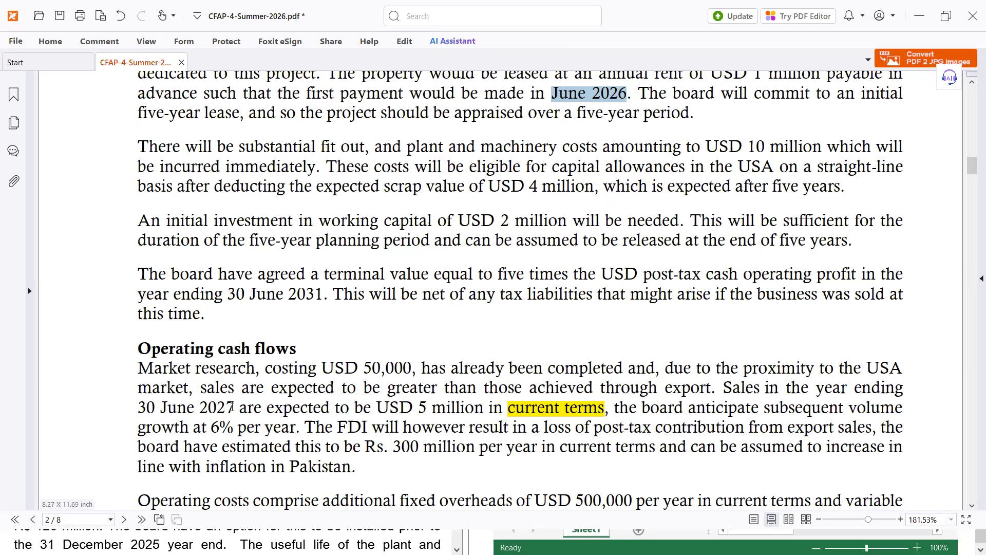
pyautogui.moveTo(235, 408); pyautogui.dragTo(140, 412)
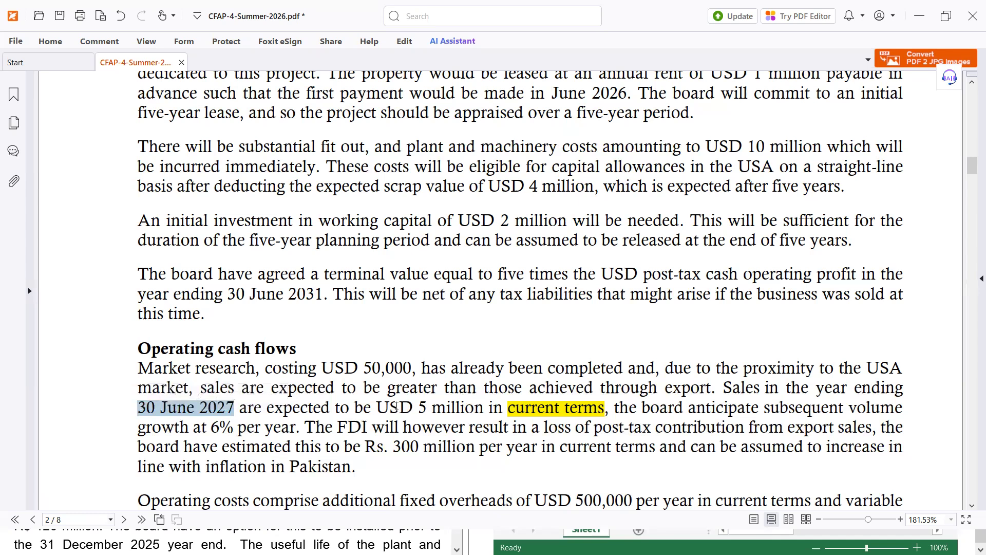
pyautogui.moveTo(376, 407); pyautogui.dragTo(605, 409)
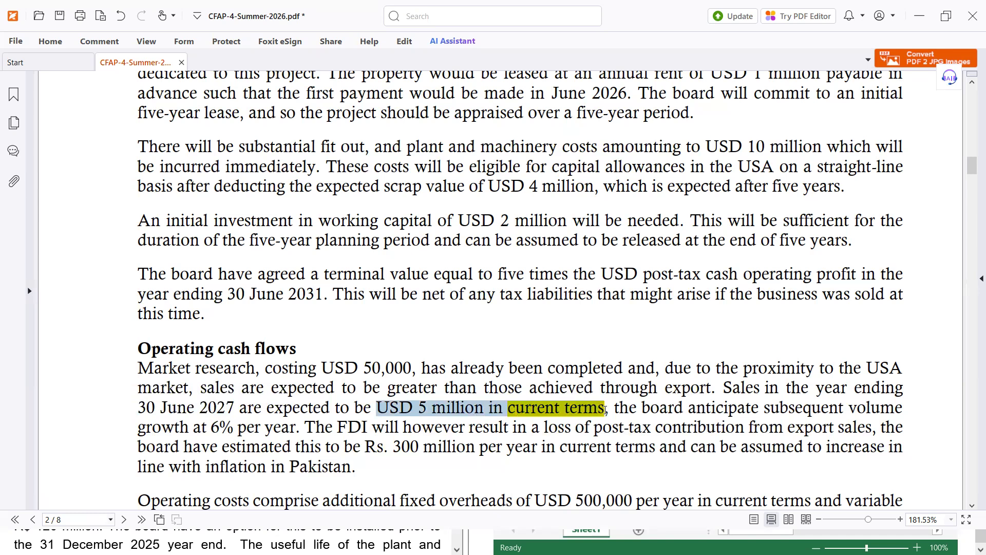
pyautogui.moveTo(606, 409); pyautogui.dragTo(605, 409)
# Step: Try selecting 5 million, the 6% growth rate and 'in current terms' in the paragraph, leaving them unhighlighted
pyautogui.click(476, 414)
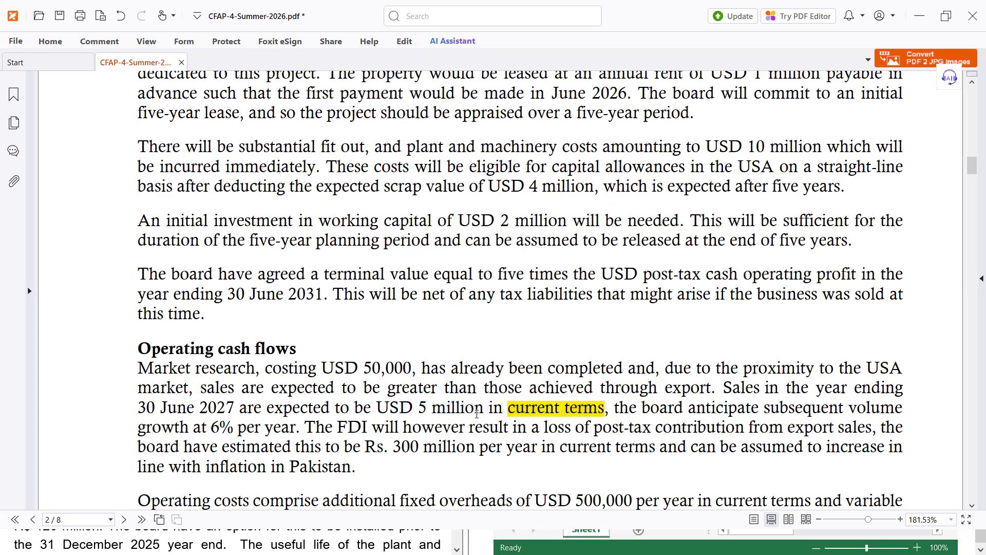
pyautogui.moveTo(484, 409); pyautogui.dragTo(418, 407)
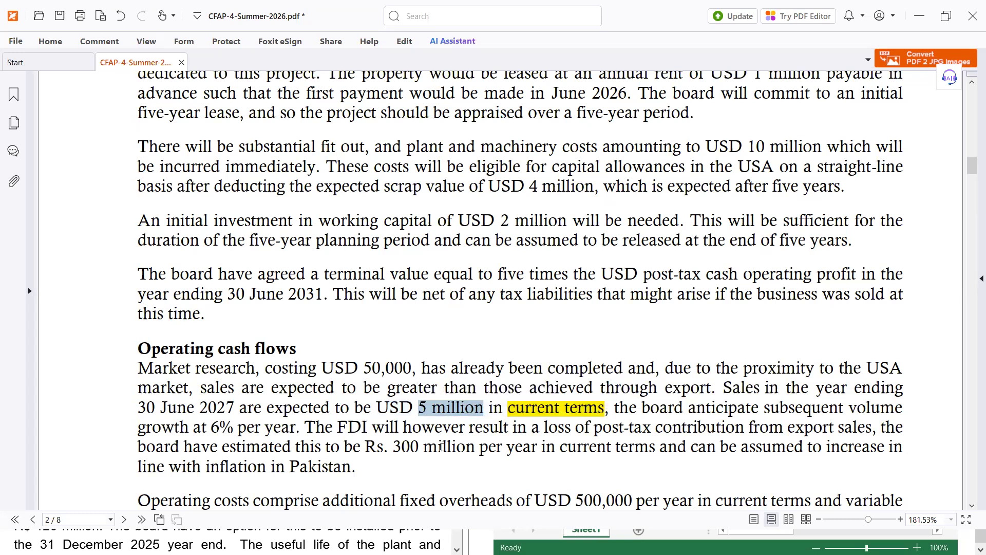
pyautogui.moveTo(211, 428); pyautogui.dragTo(271, 429)
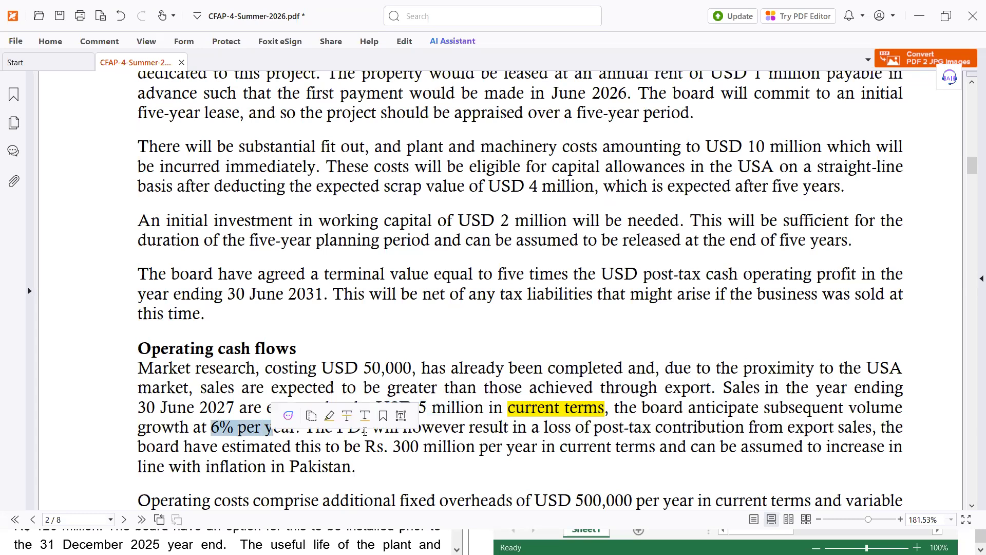
pyautogui.click(508, 411)
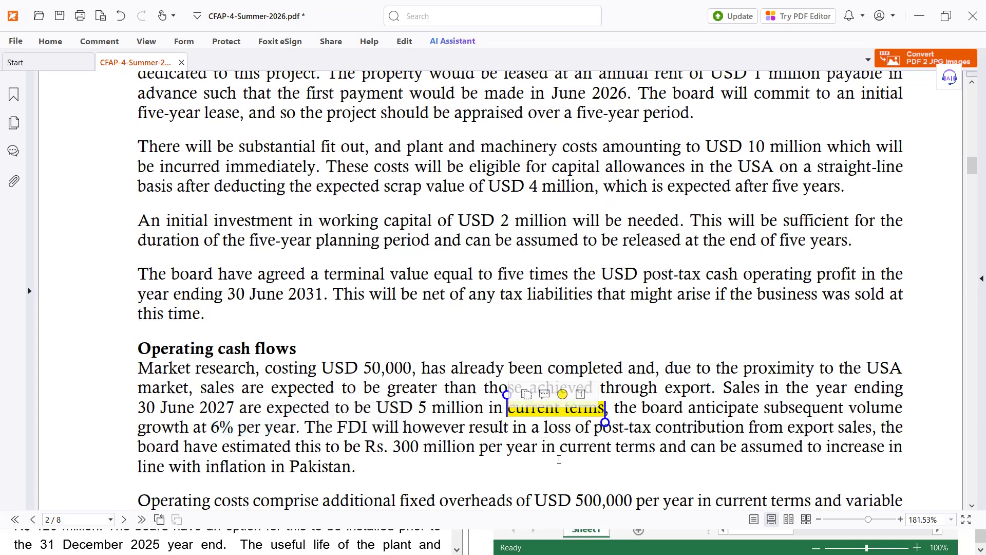
pyautogui.click(489, 418)
pyautogui.moveTo(485, 404); pyautogui.dragTo(604, 405)
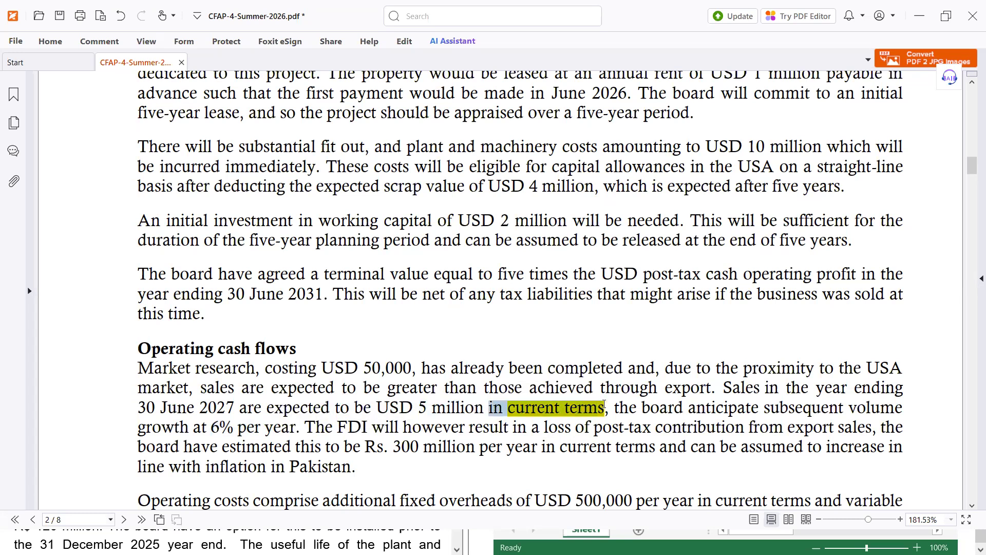
pyautogui.click(47, 44)
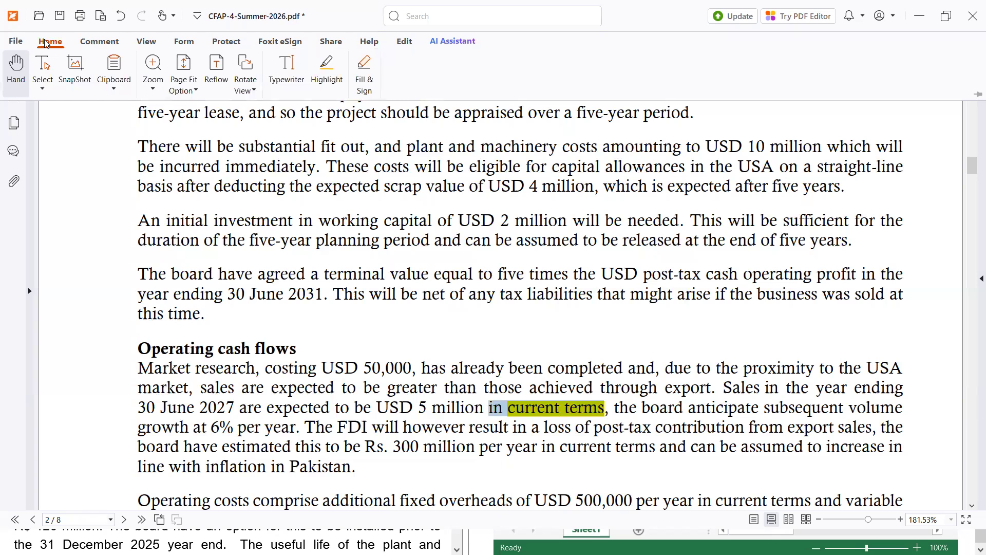
pyautogui.click(561, 445)
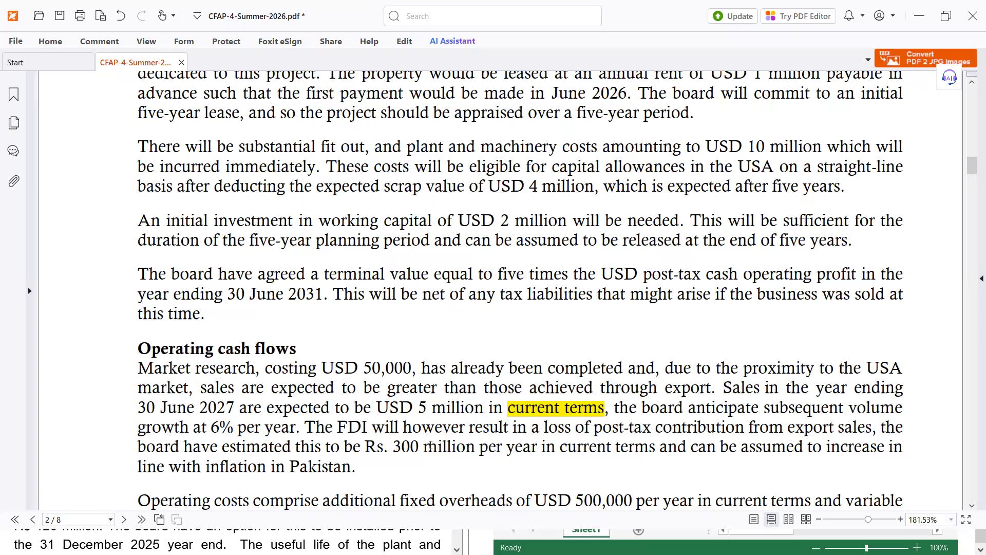
# Step: Highlight 'Rs.' in the Rs. 300 million contribution-loss sentence in yellow
pyautogui.moveTo(364, 447); pyautogui.dragTo(390, 447)
pyautogui.click(52, 41)
pyautogui.click(326, 68)
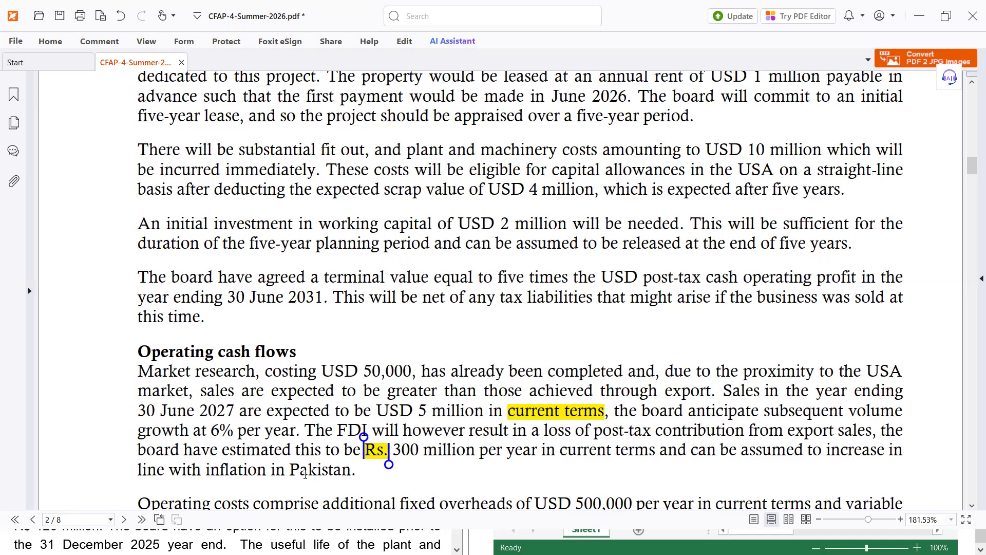
pyautogui.click(509, 436)
# Step: Add the bullet 'Loss of CM from Exports (after tax) = RS 300m / annum', fixing the 'anum' typo
pyautogui.hotkey('alt', 'Tab')
pyautogui.hotkey('alt', 'Tab')
pyautogui.hotkey('alt', 'Tab')
pyautogui.hotkey('alt', 'Tab')
pyautogui.hotkey('alt', 'Tab')
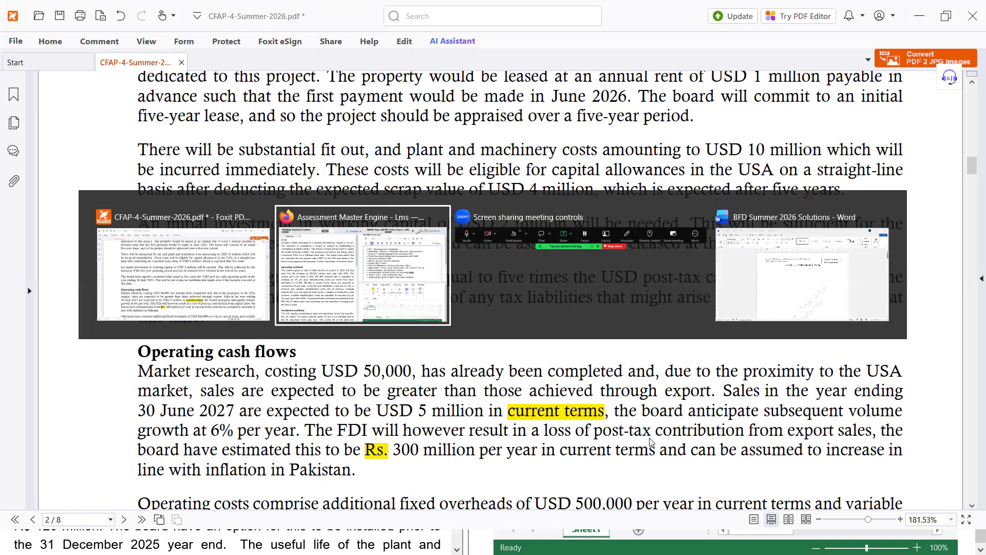
pyautogui.write('Loss of CM from Exports (after tax')
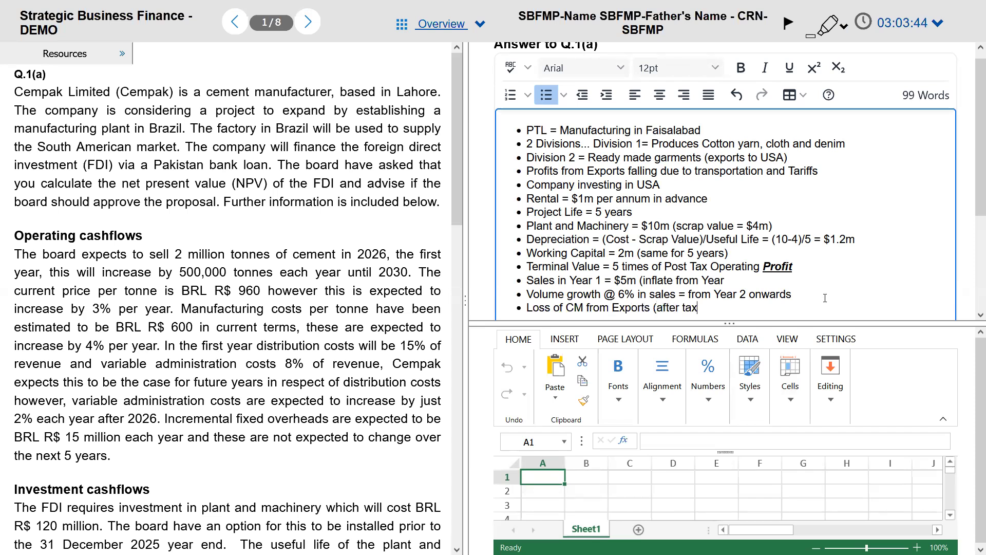
pyautogui.write(') = RS 300m ')
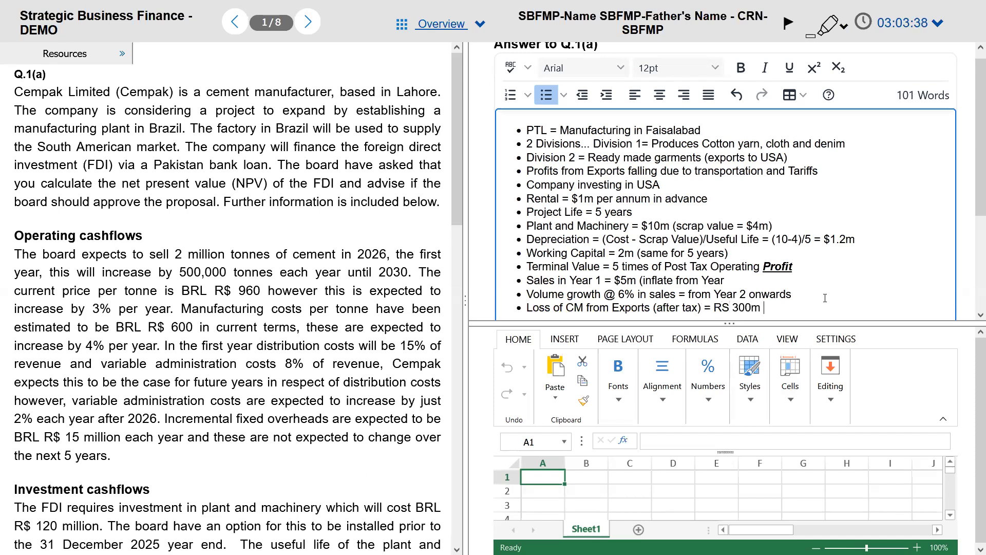
pyautogui.write('/ anum')
pyautogui.press('BackSpace')
pyautogui.press('BackSpace')
pyautogui.write('num')
pyautogui.press('Return')
pyautogui.hotkey('alt', 'Tab')
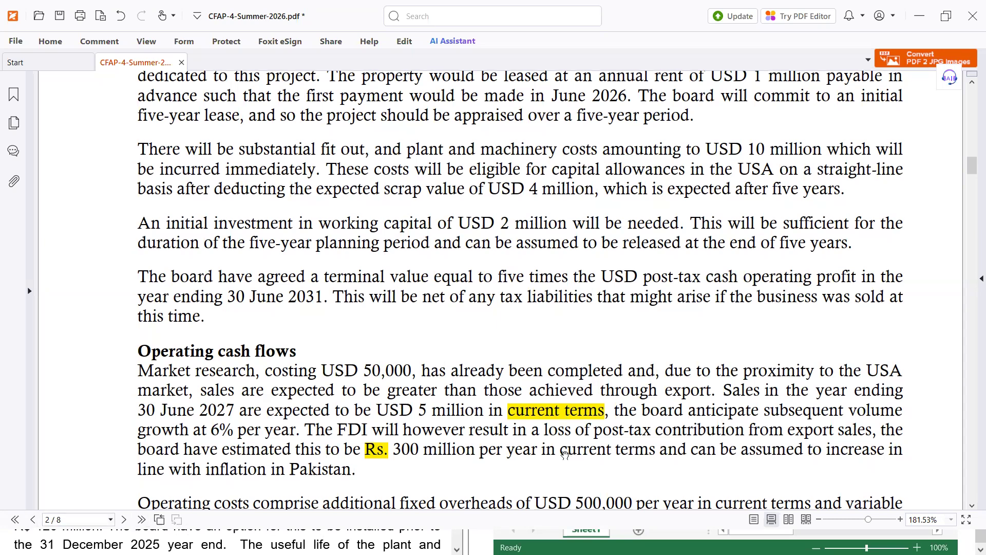
# Step: Highlight 'current terms' in yellow in the sentence on the contribution loss rising with Pakistan inflation
pyautogui.moveTo(563, 451); pyautogui.dragTo(564, 449)
pyautogui.doubleClick(563, 449)
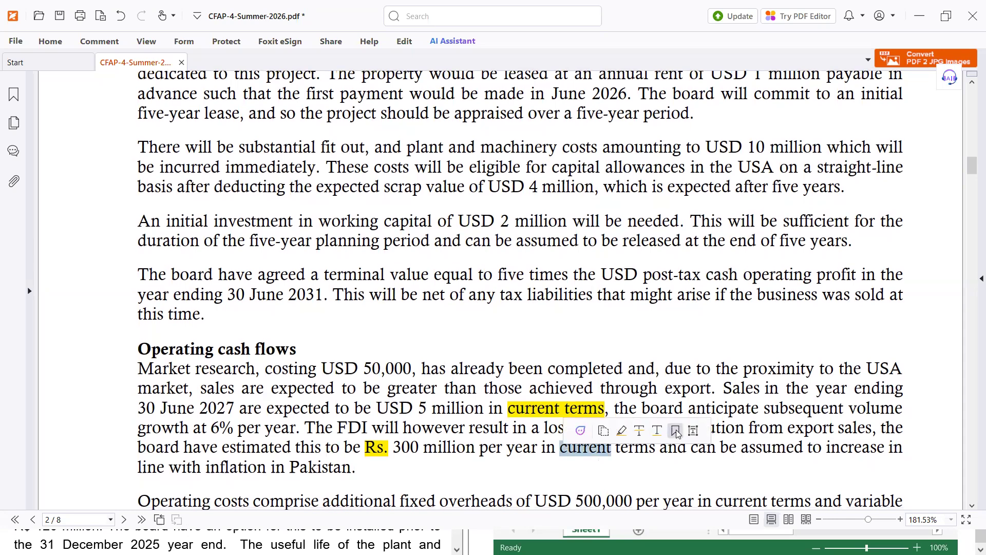
pyautogui.click(620, 430)
pyautogui.moveTo(612, 462); pyautogui.dragTo(656, 461)
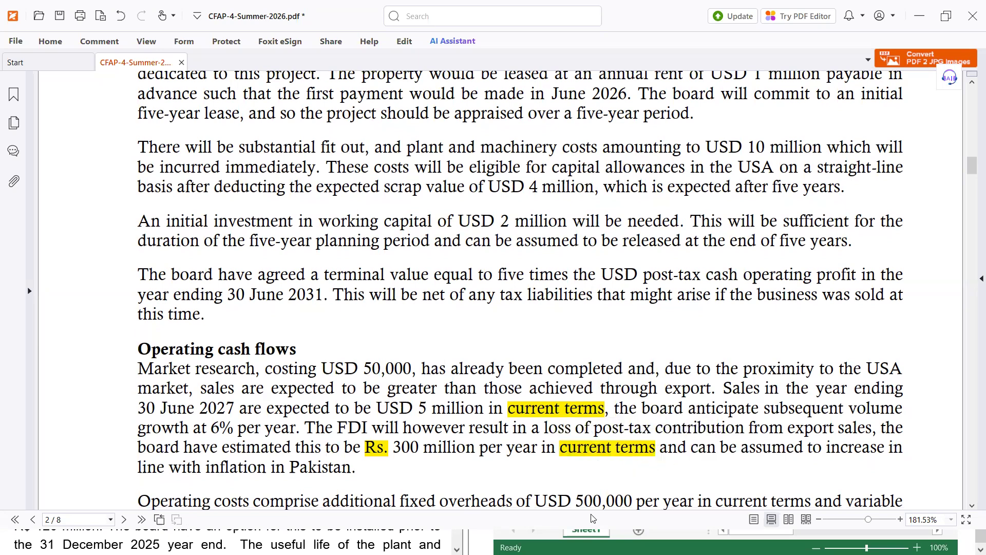
pyautogui.hotkey('alt', 'Tab')
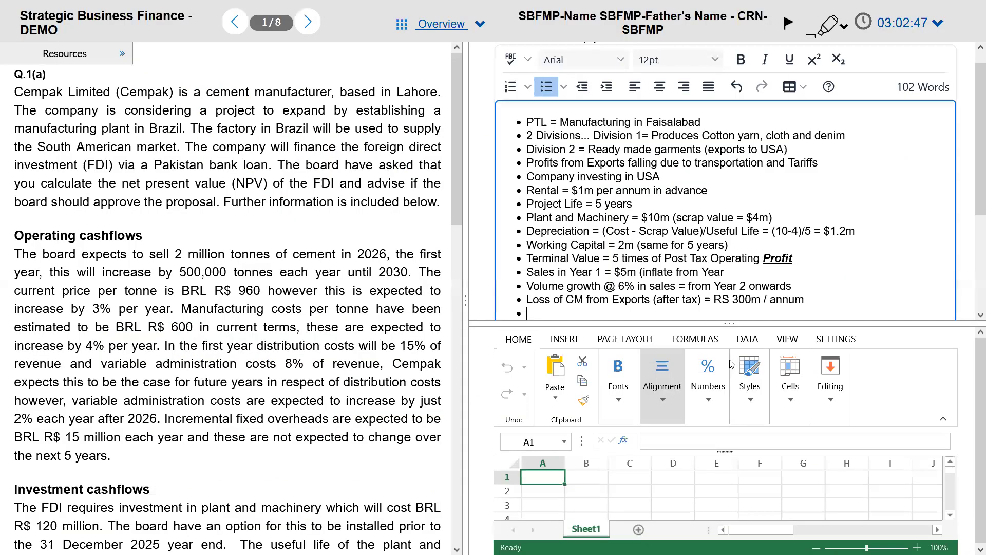
# Step: Append '(inflate 10% from Year 1)' to the Loss of CM bullet and delete 'annum'
pyautogui.write('(inflate ')
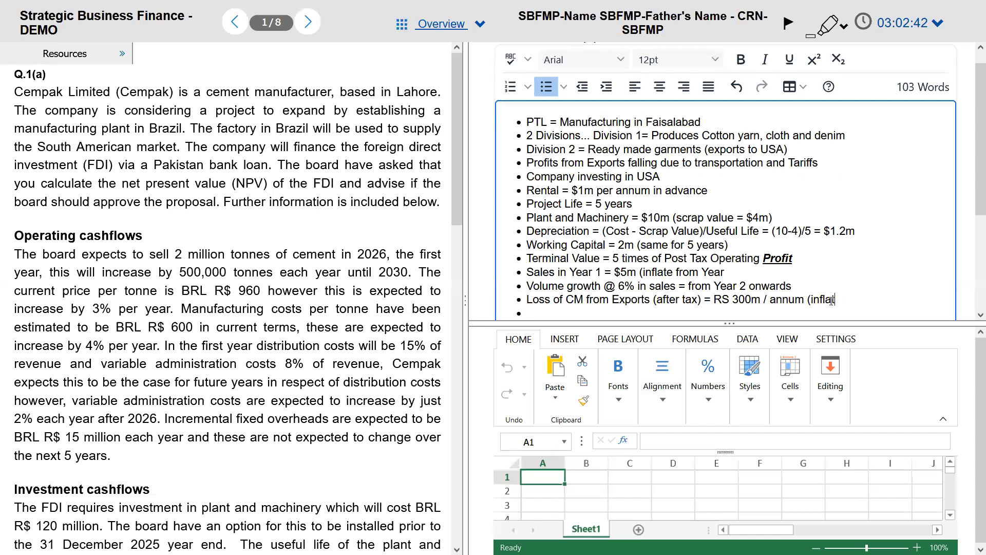
pyautogui.write('20%')
pyautogui.press('BackSpace')
pyautogui.press('BackSpace')
pyautogui.press('BackSpace')
pyautogui.press('BackSpace')
pyautogui.write('10% from Year 1)')
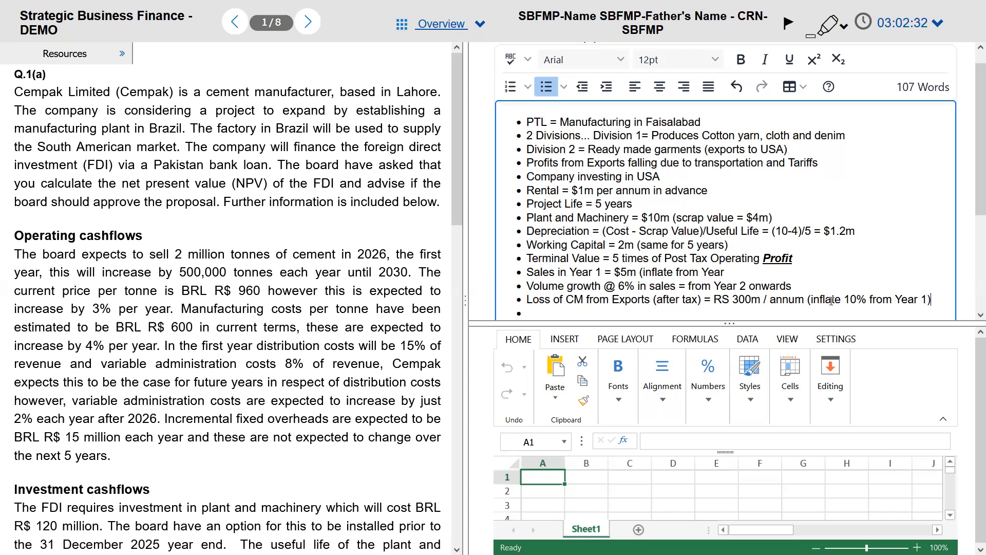
pyautogui.hotkey('ctrl', 'Left')
pyautogui.hotkey('ctrl', 'Left')
pyautogui.hotkey('ctrl', 'Left')
pyautogui.hotkey('ctrl', 'Left')
pyautogui.hotkey('ctrl', 'Left')
pyautogui.hotkey('ctrl', 'Left')
pyautogui.hotkey('ctrl', 'Left')
pyautogui.hotkey('ctrl', 'Left')
pyautogui.hotkey('ctrl', 'Right')
pyautogui.hotkey('ctrl', 'Right')
pyautogui.hotkey('ctrl', 'shift', 'Right')
pyautogui.press('BackSpace')
pyautogui.press('BackSpace')
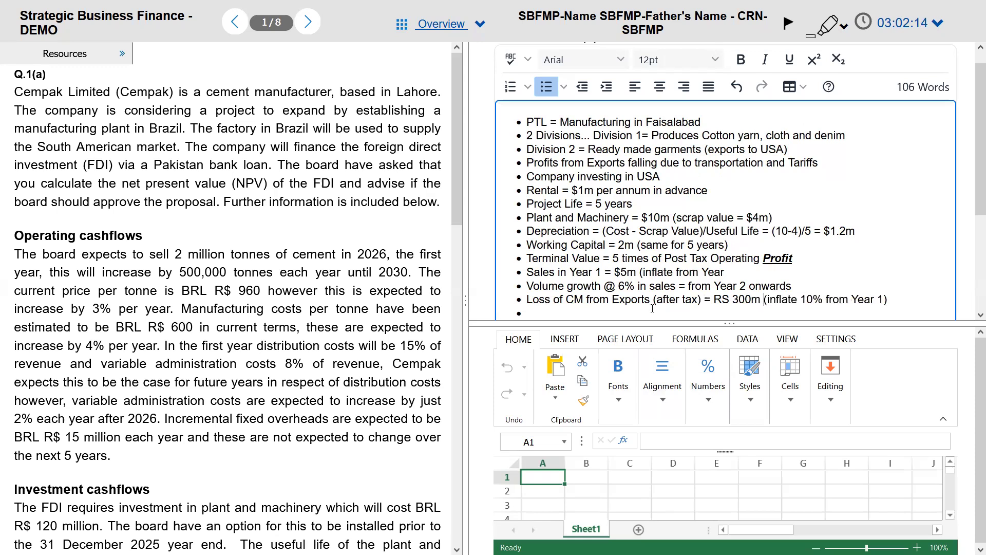
pyautogui.hotkey('alt', 'Tab')
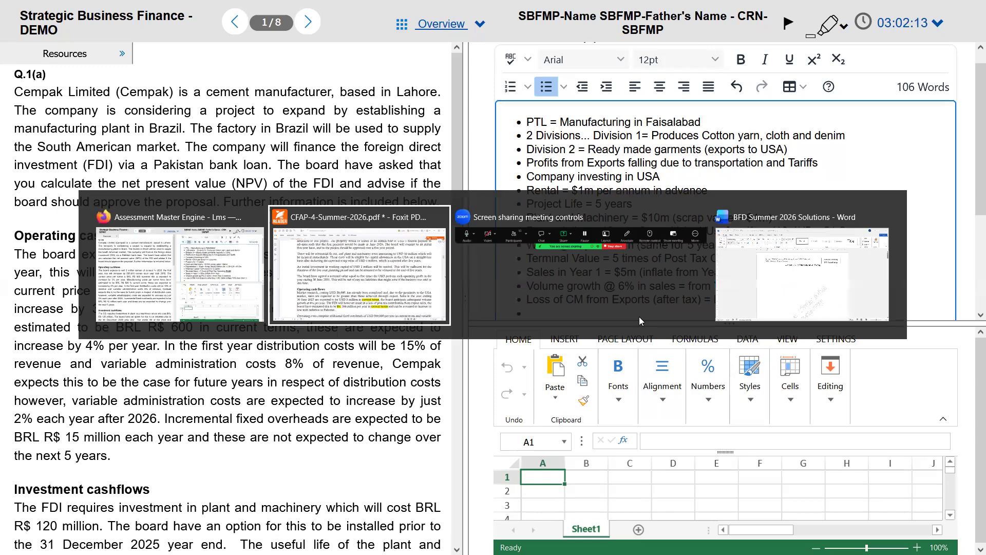
# Step: Scroll the PDF down to the Economic information table of tax and inflation rates
pyautogui.scroll(-3, 497, 368)
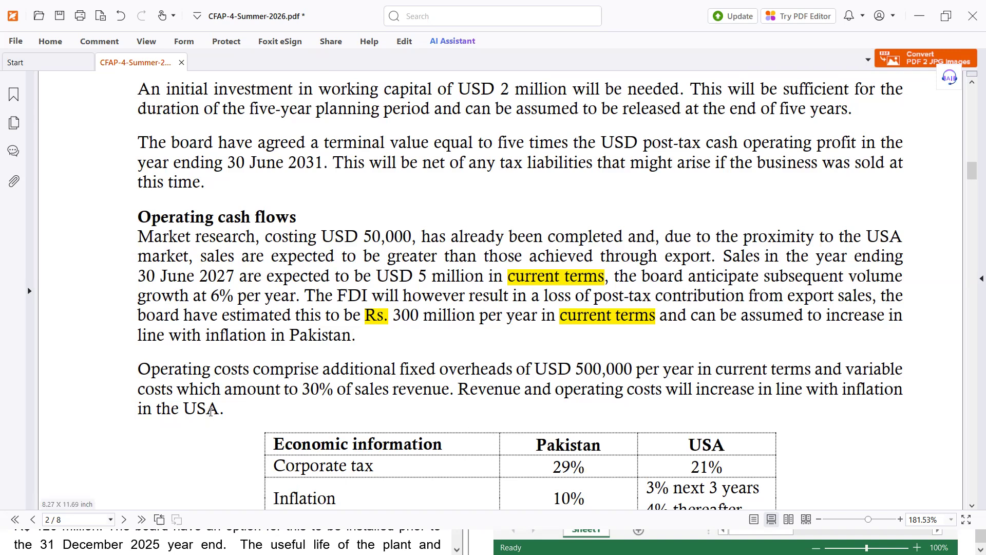
pyautogui.hotkey('alt', 'Tab')
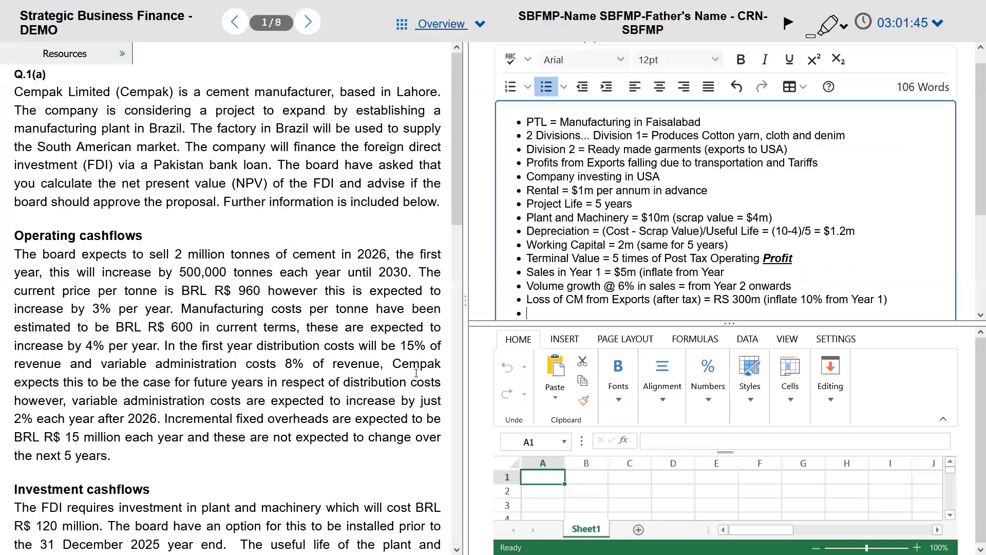
# Step: Move the inflation note onto its own bullet and restore '/ annum' after RS 300m
pyautogui.click(763, 299)
pyautogui.press('Return')
pyautogui.hotkey('ctrl', 'Left')
pyautogui.click(764, 303)
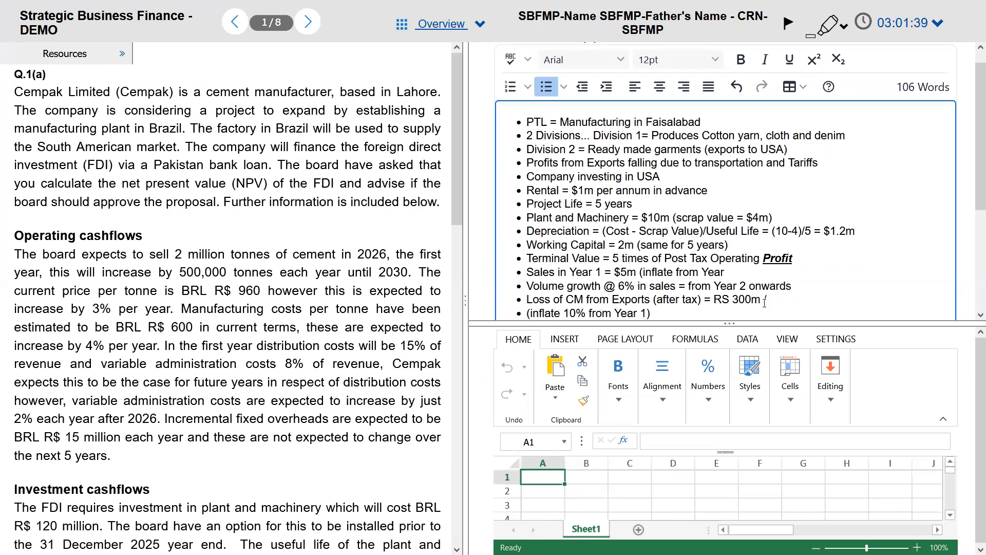
pyautogui.write('/ anumn')
# Step: Reword the new bullet to 'CM inflated by 10% from Year 1' without brackets
pyautogui.press('Delete')
pyautogui.write('CM inflate')
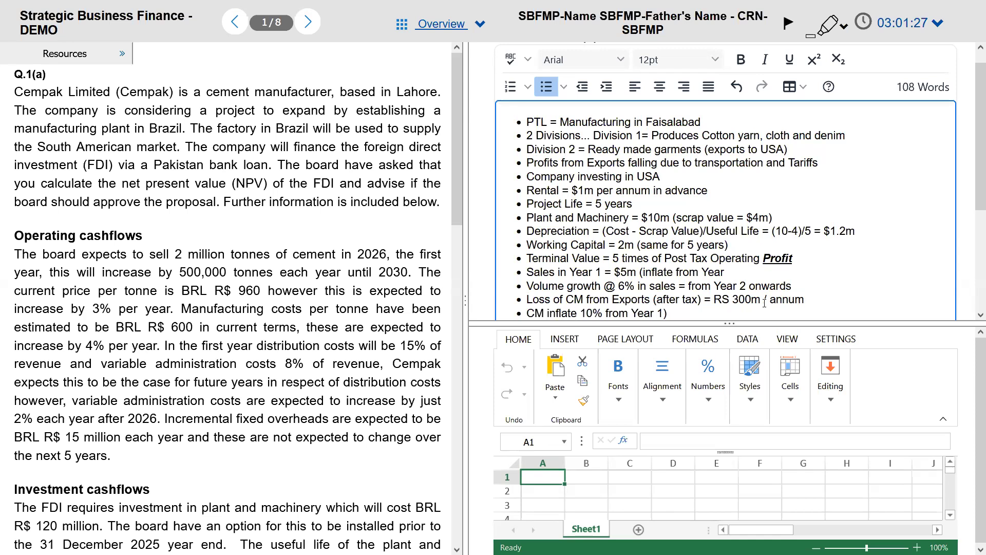
pyautogui.write('d')
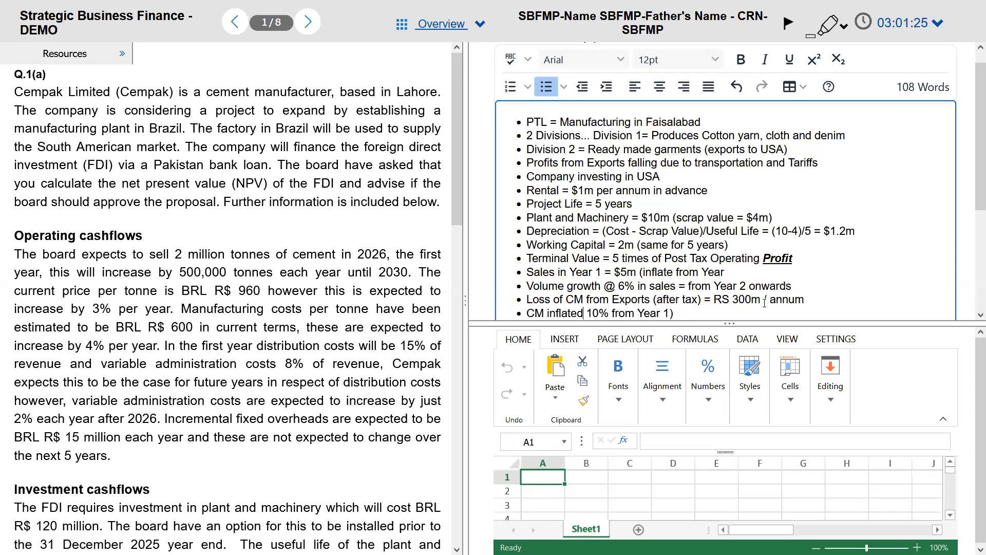
pyautogui.write(' by')
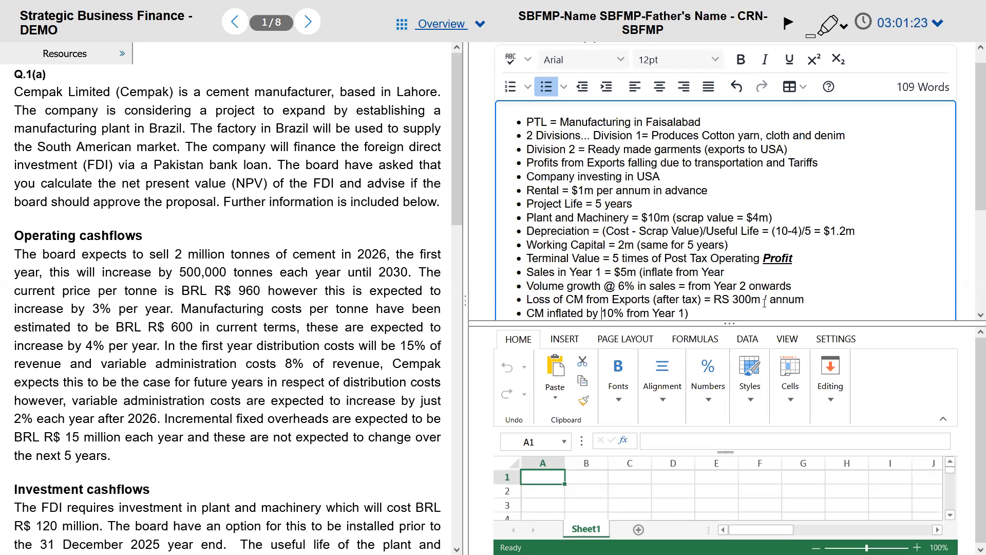
pyautogui.press('End')
pyautogui.scroll(-1, 764, 303)
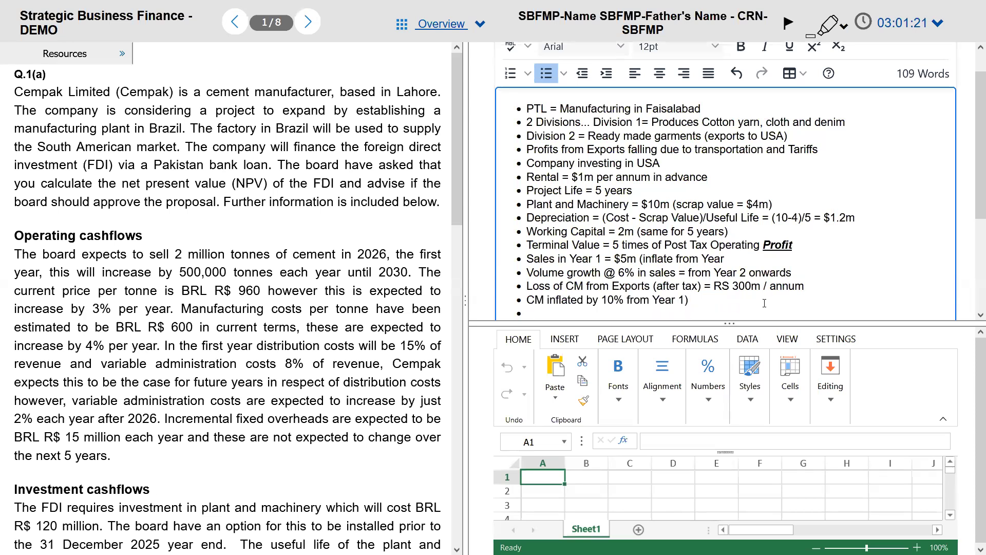
pyautogui.press('BackSpace')
pyautogui.scroll(-1, 764, 303)
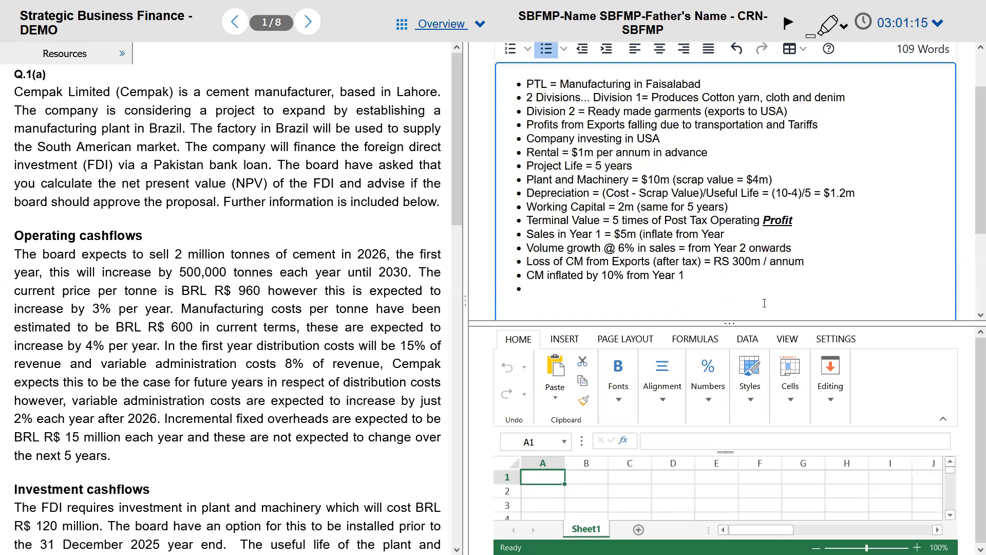
pyautogui.hotkey('alt', 'Tab')
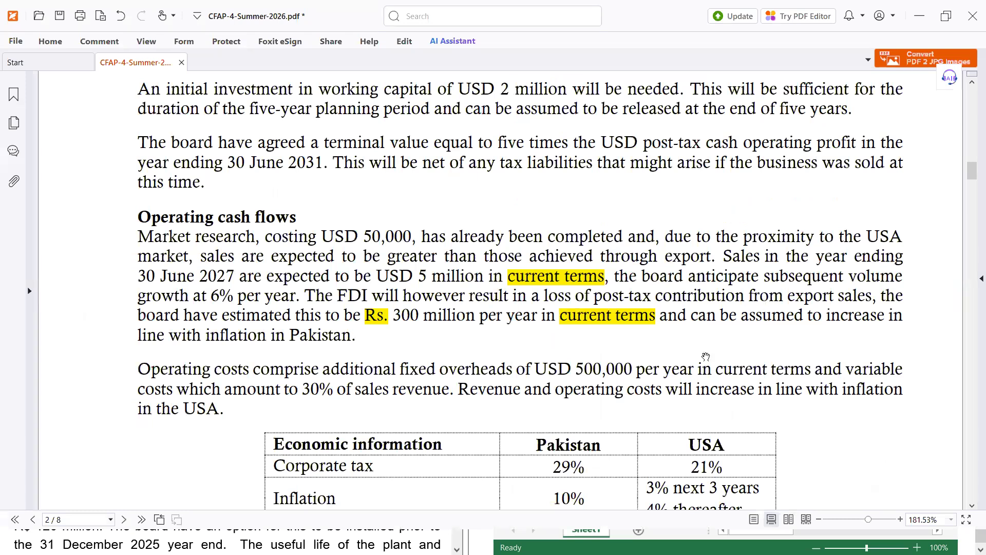
pyautogui.hotkey('alt', 'Tab')
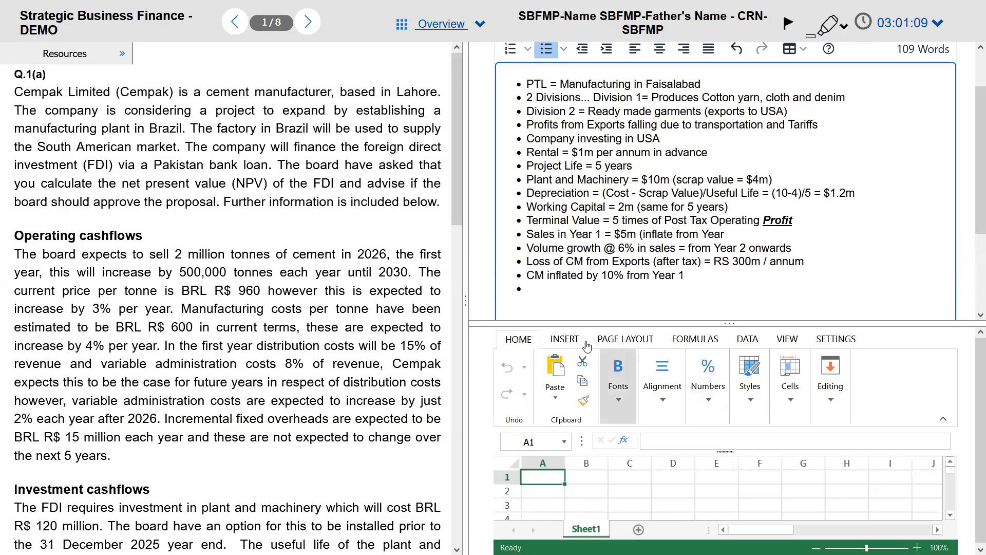
# Step: Write 'Fixed Cost = $ 500,000 (inflate from Year 1' on the empty last bullet, correcting the mistyped digit
pyautogui.click(548, 293)
pyautogui.write('Fixed')
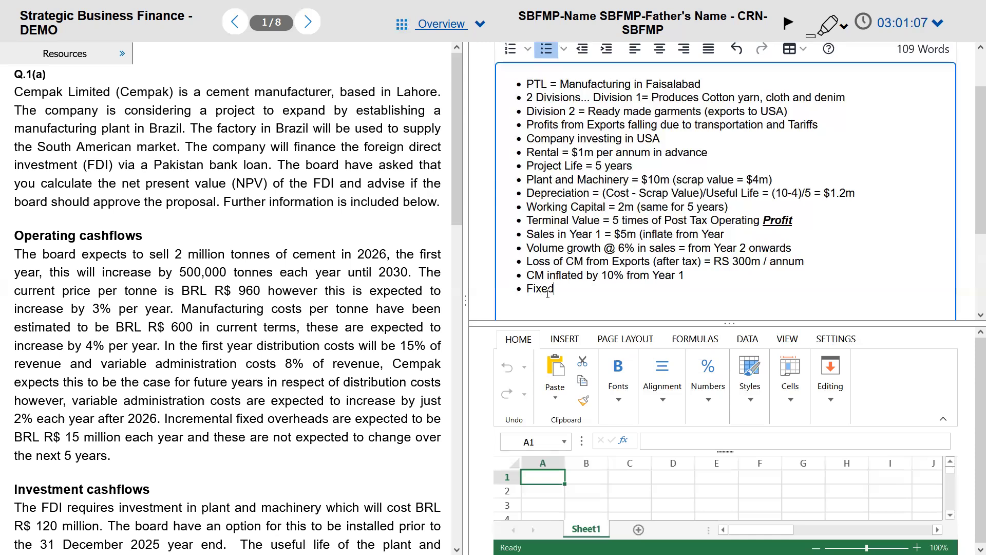
pyautogui.write(' Cost = $ 500,000 (')
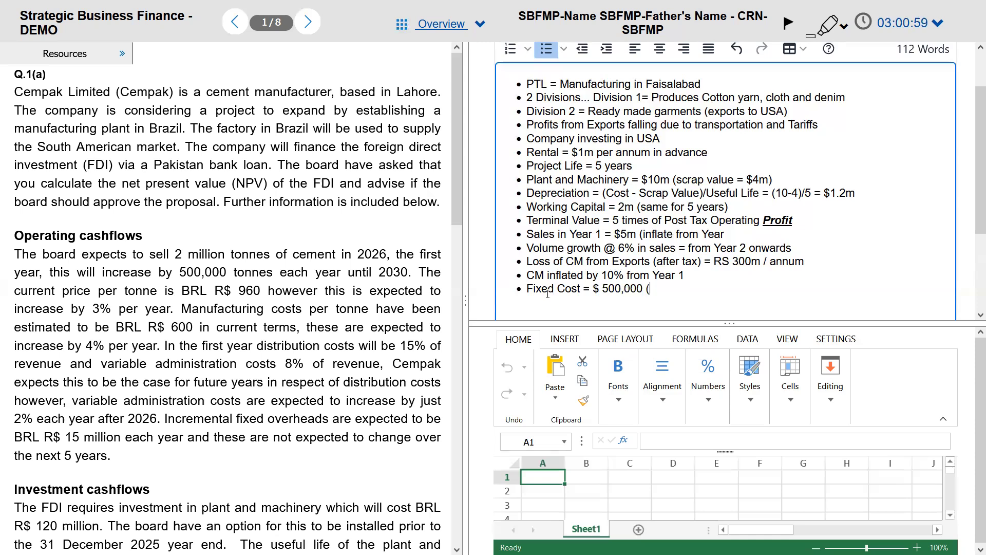
pyautogui.write('inflate from Year 1')
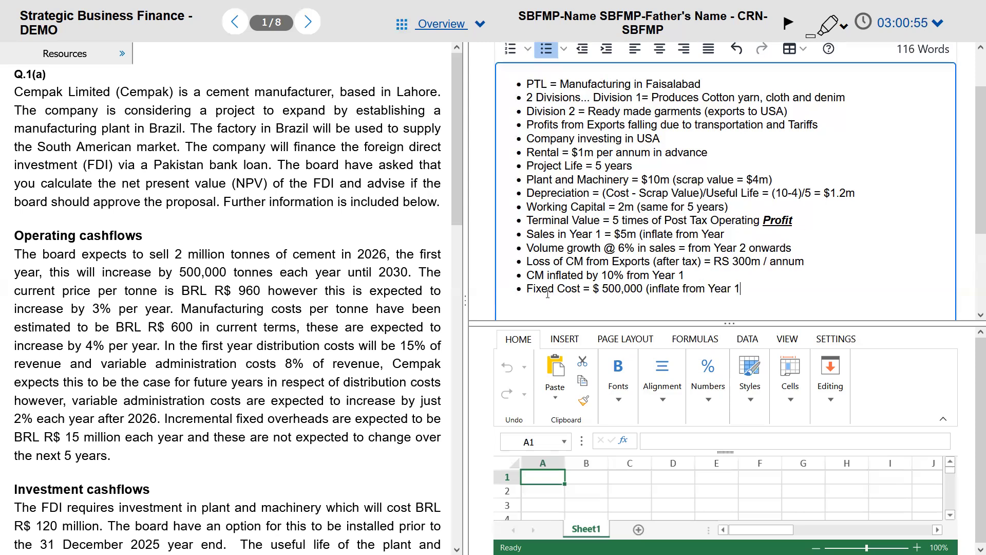
pyautogui.hotkey('alt', 'Tab')
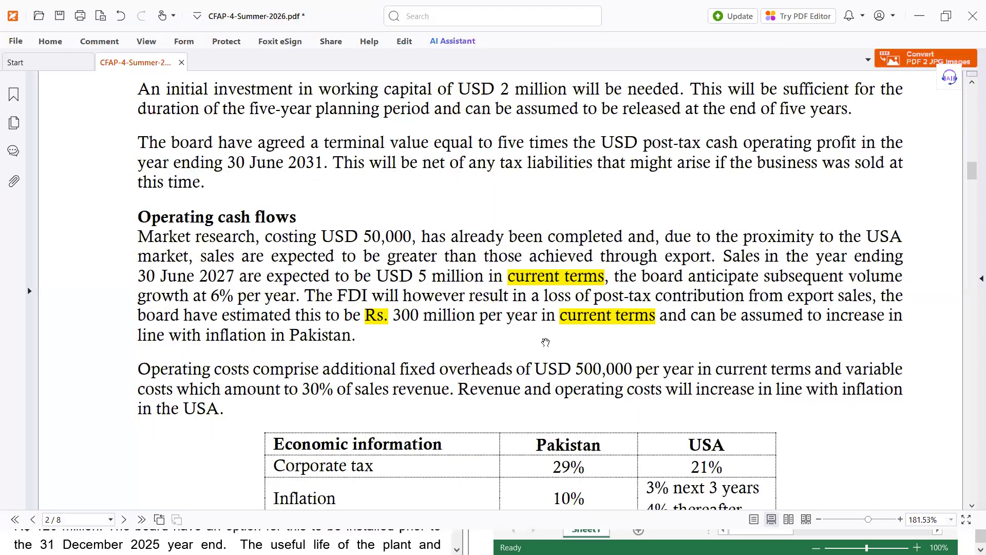
# Step: Check the 10% Pakistan inflation rate, then select the 'Double tax relief' sentence
pyautogui.scroll(-1, 540, 379)
pyautogui.scroll(-3, 544, 385)
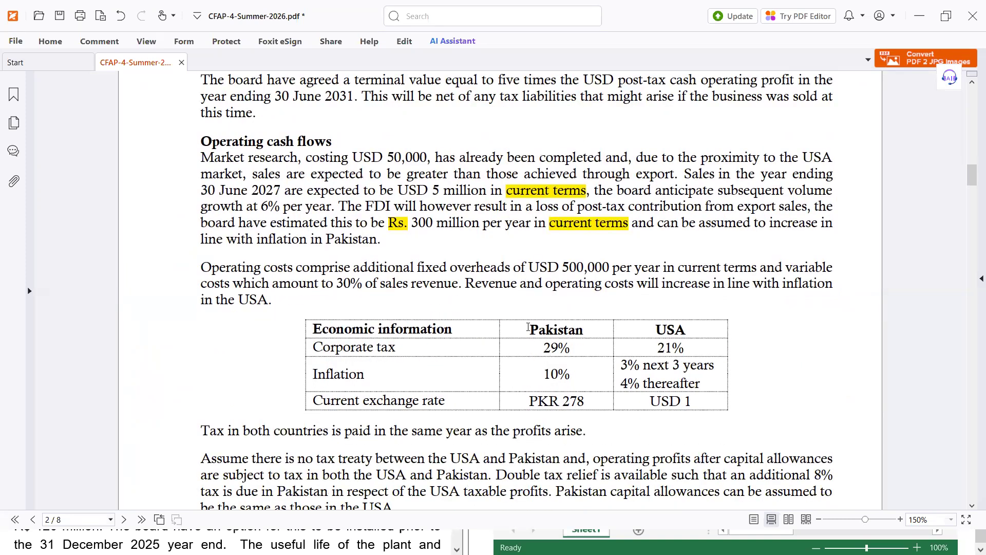
pyautogui.scroll(1, 528, 327)
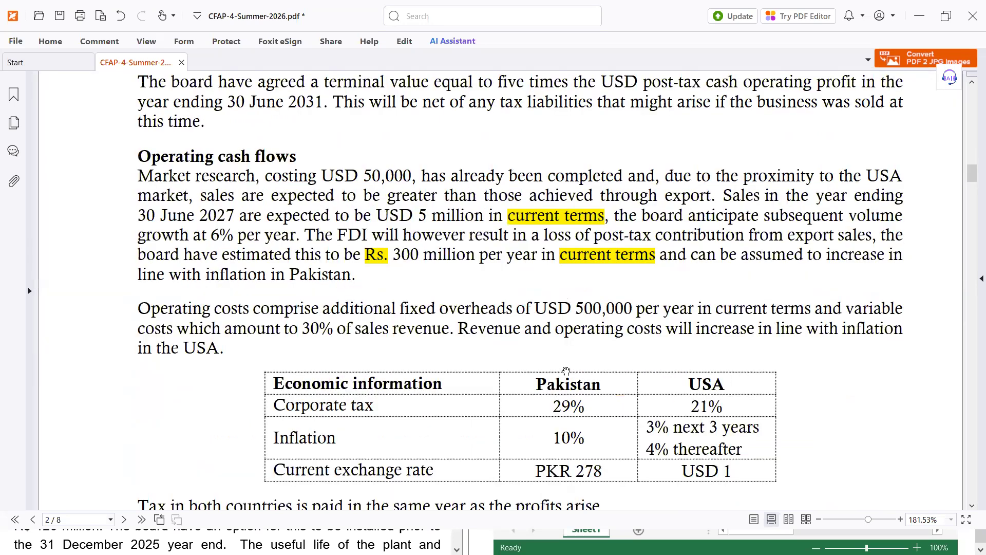
pyautogui.scroll(-3, 601, 346)
pyautogui.scroll(-3, 582, 196)
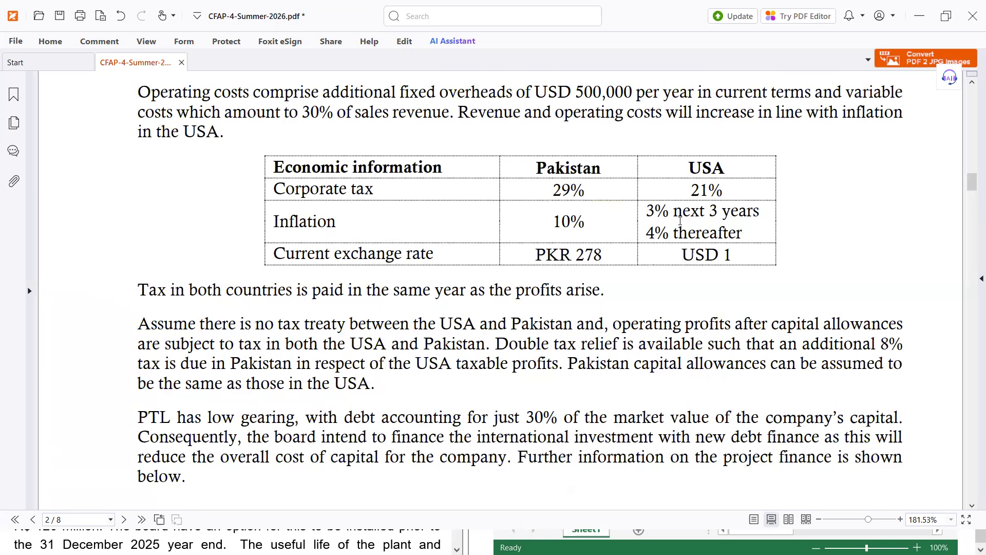
pyautogui.scroll(2, 680, 221)
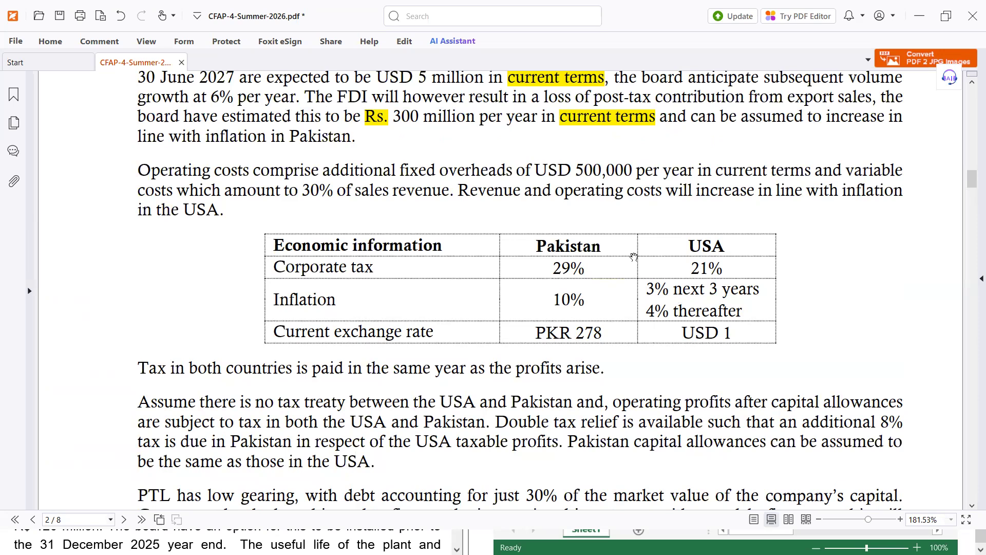
pyautogui.moveTo(551, 296); pyautogui.dragTo(586, 300)
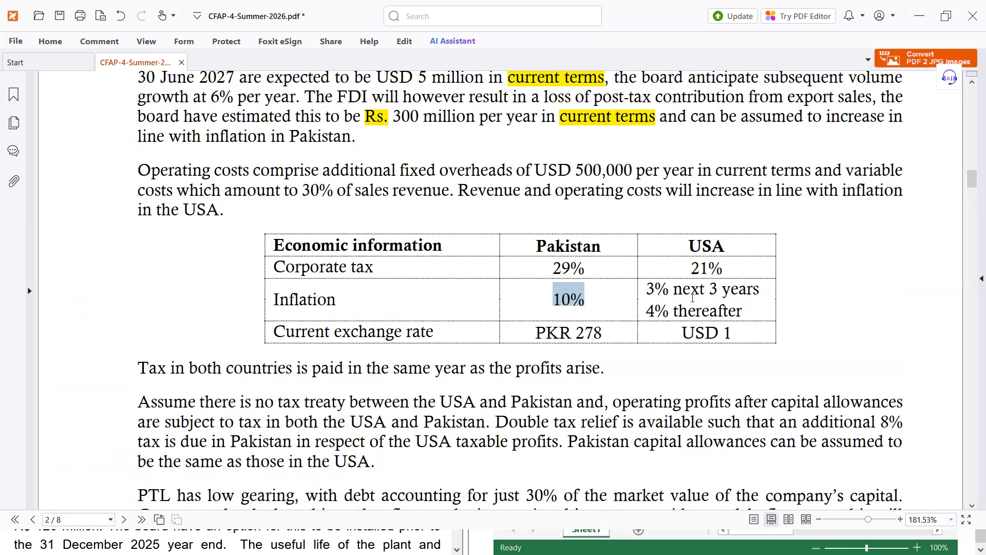
pyautogui.moveTo(735, 315); pyautogui.dragTo(724, 310)
pyautogui.click(675, 299)
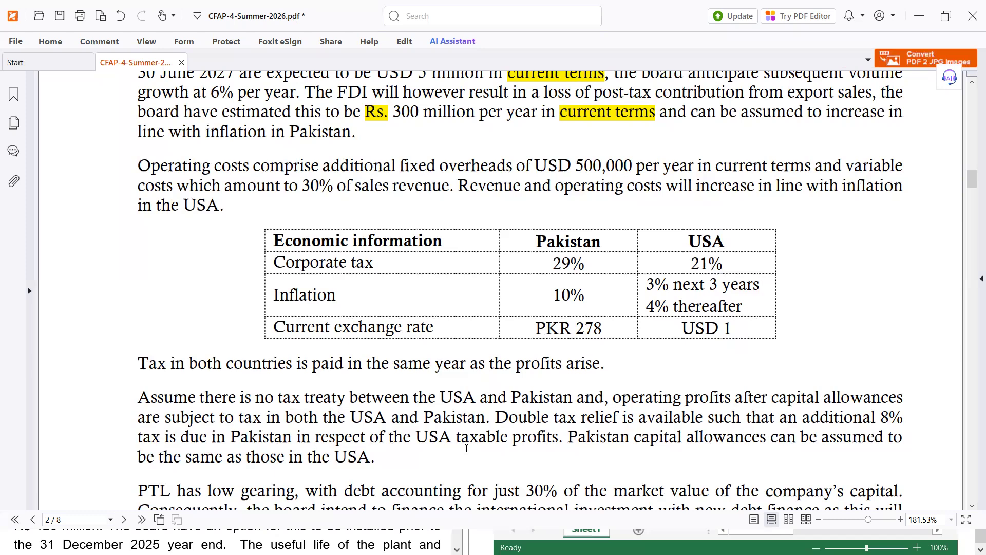
pyautogui.moveTo(495, 417); pyautogui.dragTo(559, 438)
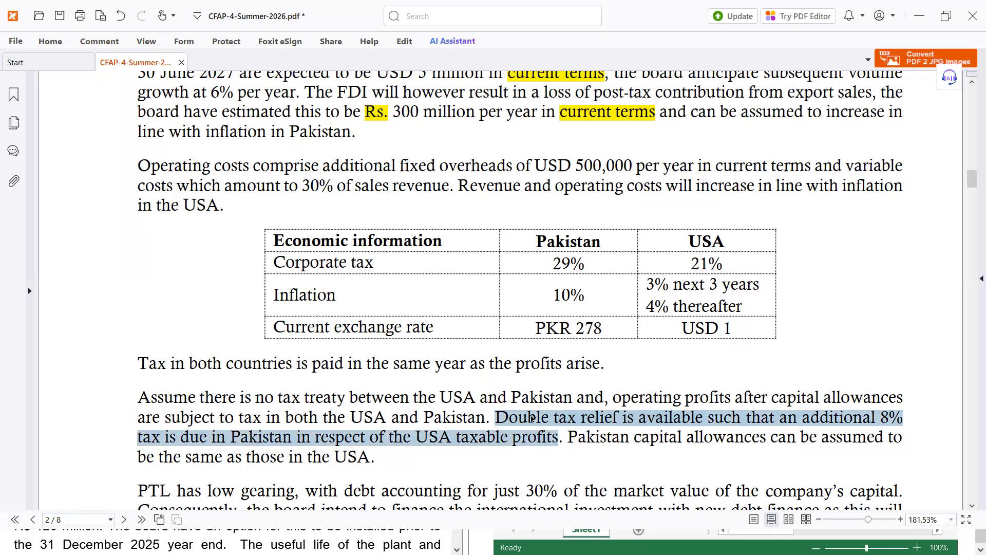
# Step: Highlight the double tax relief sentence in yellow
pyautogui.click(46, 42)
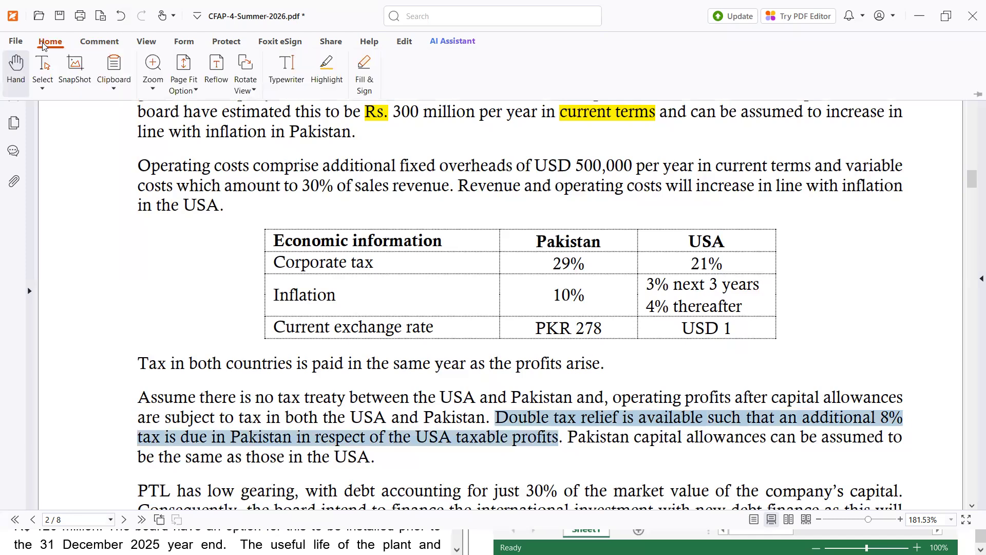
pyautogui.click(326, 66)
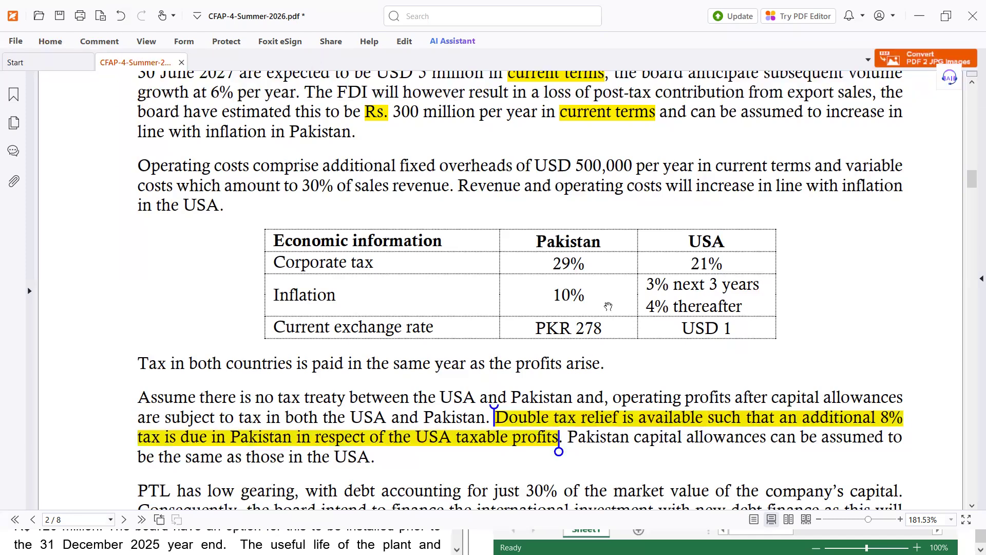
pyautogui.moveTo(572, 272); pyautogui.dragTo(568, 265)
pyautogui.click(558, 256)
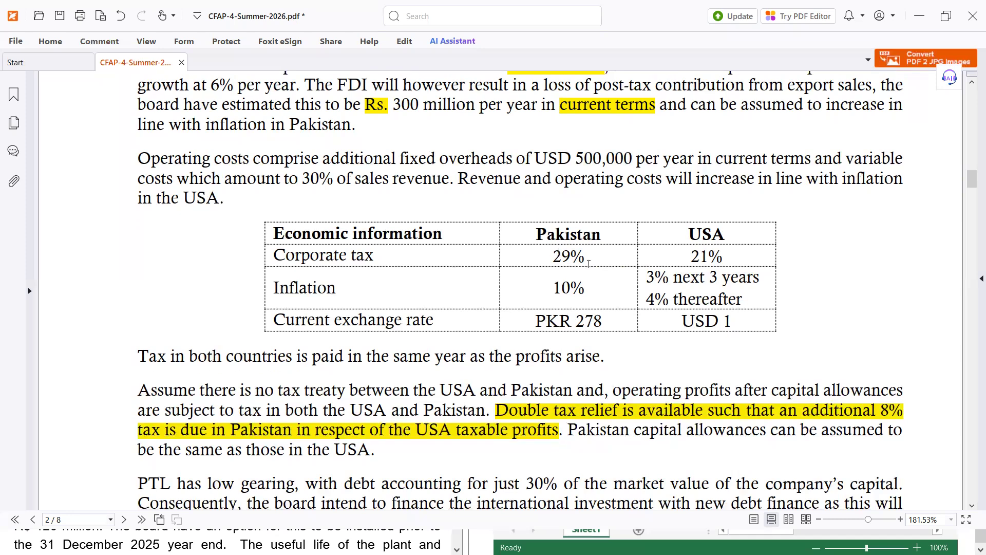
# Step: Highlight the corporate tax rates, Pakistan 29% and USA 21%, in yellow
pyautogui.doubleClick(570, 256)
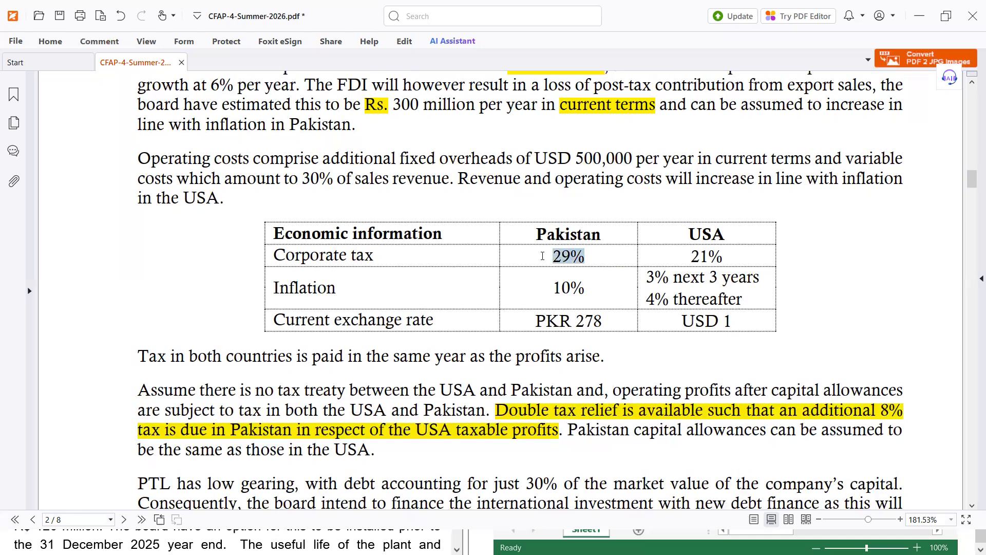
pyautogui.click(44, 41)
pyautogui.click(334, 70)
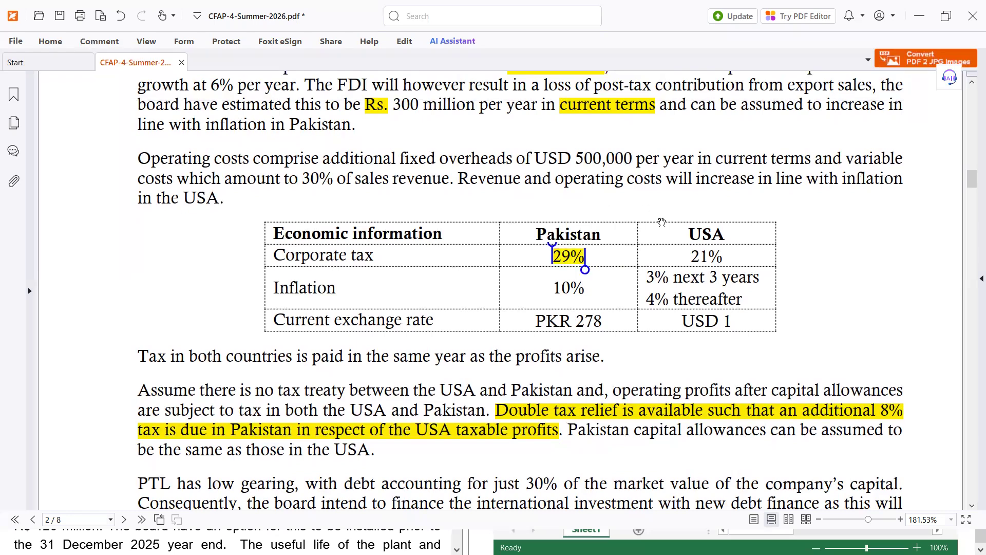
pyautogui.click(692, 255)
pyautogui.doubleClick(701, 256)
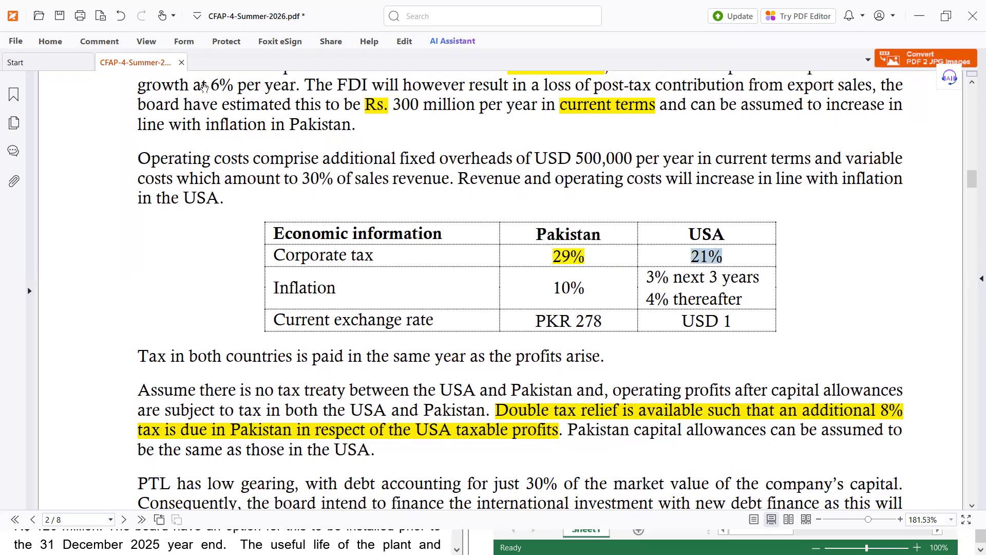
pyautogui.click(49, 39)
pyautogui.click(329, 71)
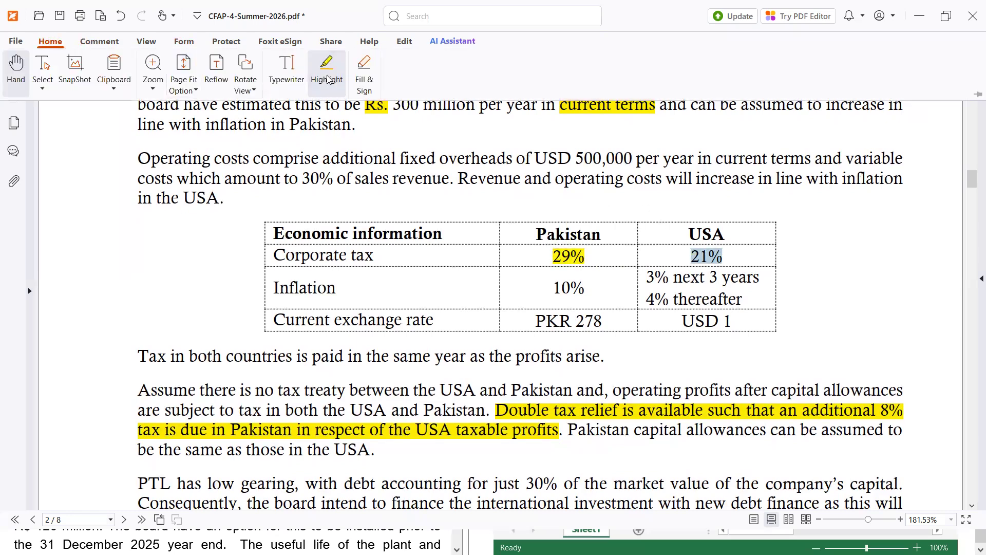
pyautogui.scroll(1, 751, 280)
pyautogui.click(752, 279)
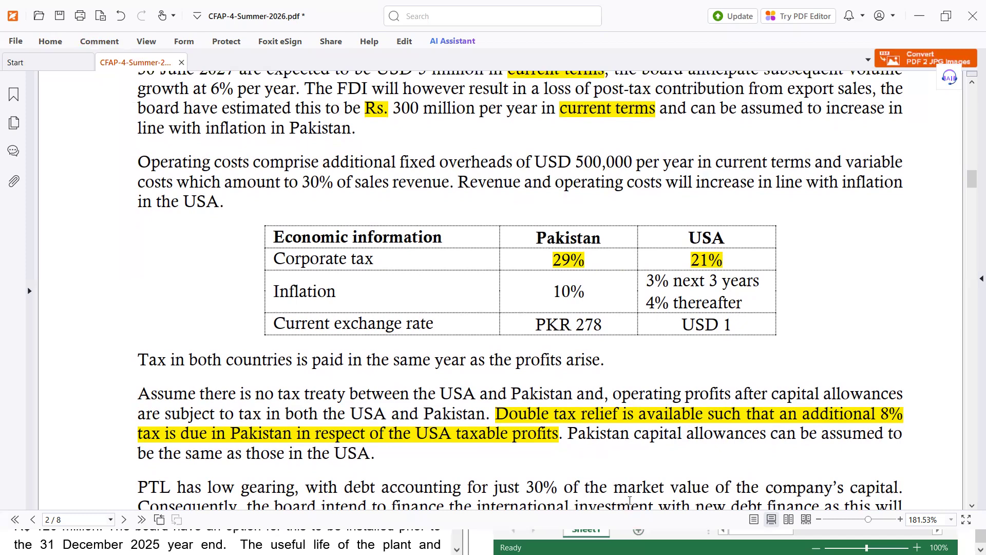
# Step: Select the tax treaty paragraph text, then clear the selection
pyautogui.moveTo(620, 436); pyautogui.dragTo(633, 331)
pyautogui.moveTo(643, 455); pyautogui.dragTo(645, 458)
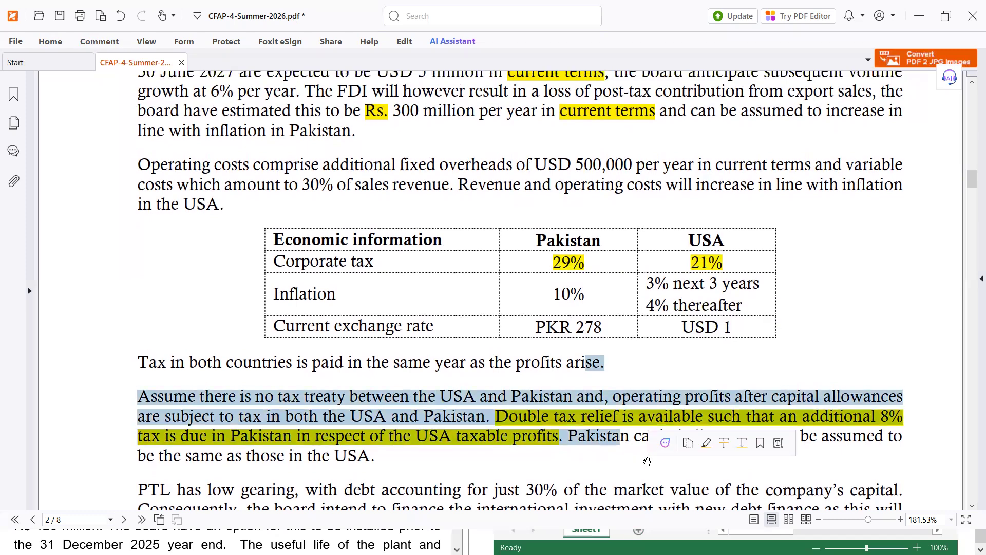
pyautogui.click(594, 466)
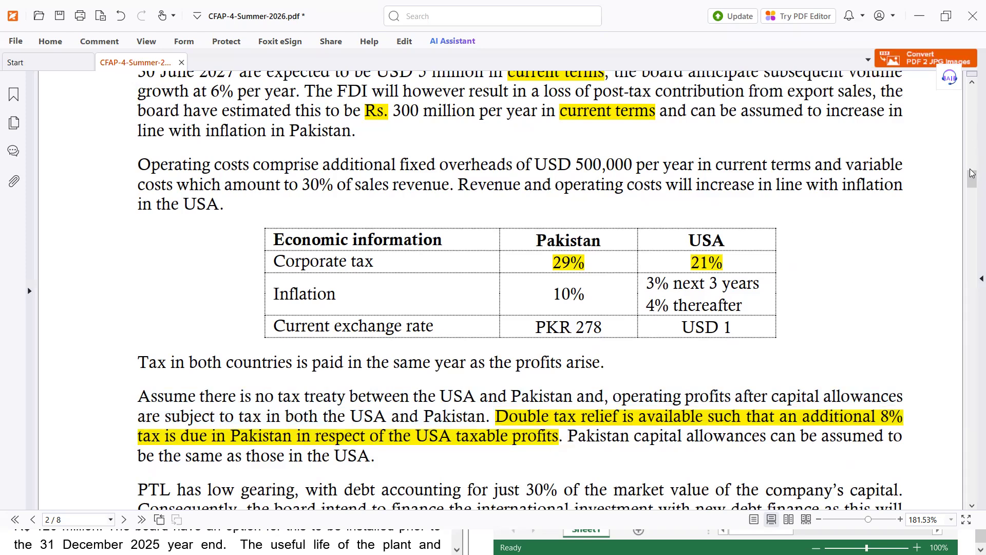
pyautogui.moveTo(971, 176)
pyautogui.mouseDown()
pyautogui.moveTo(970, 190)
pyautogui.moveTo(978, 179)
pyautogui.mouseUp()
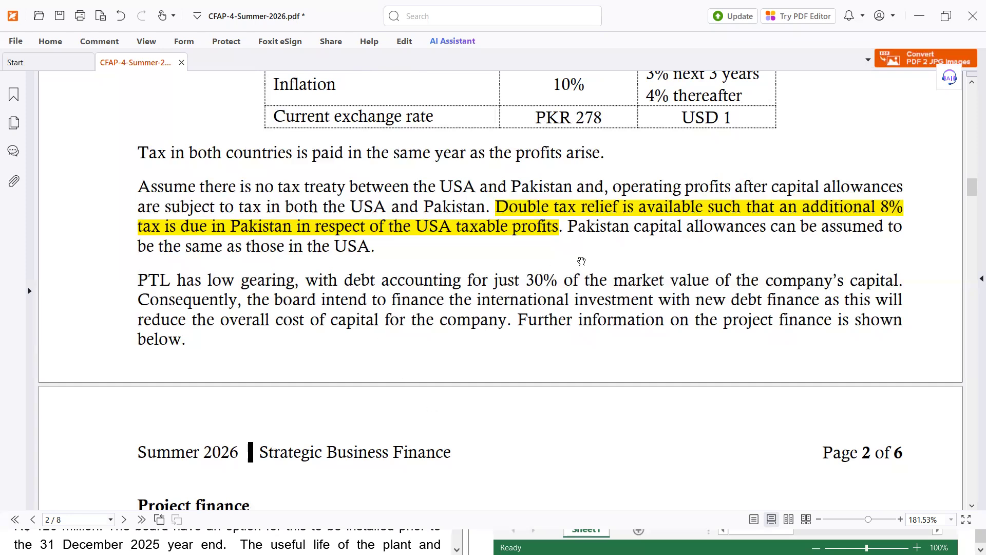
# Step: Add the bullet 'Gearing = 30% (Market Value Basis)', checking the figure against the exam paper
pyautogui.hotkey('alt', 'Tab')
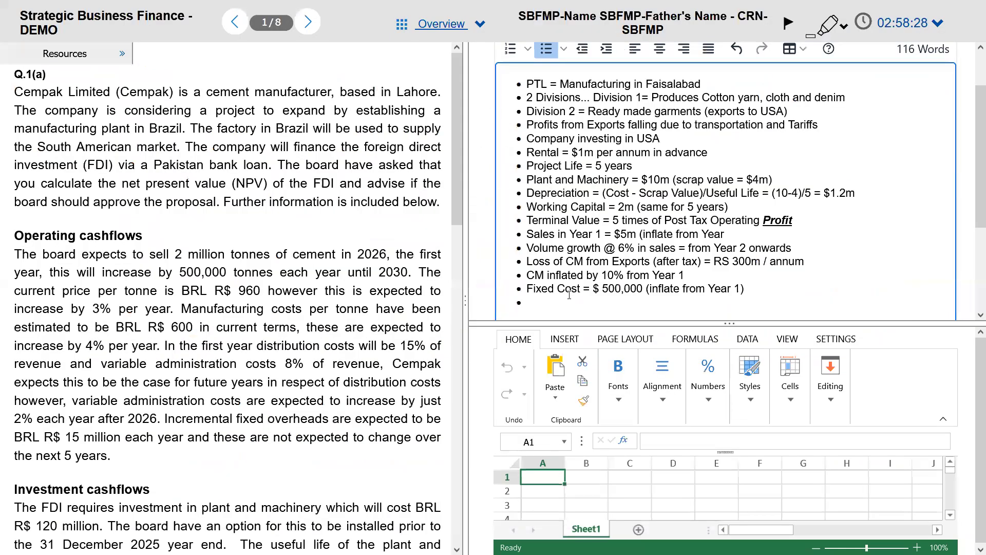
pyautogui.write('Gearin')
pyautogui.press('BackSpace')
pyautogui.write('g = 30%')
pyautogui.hotkey('alt', 'Tab')
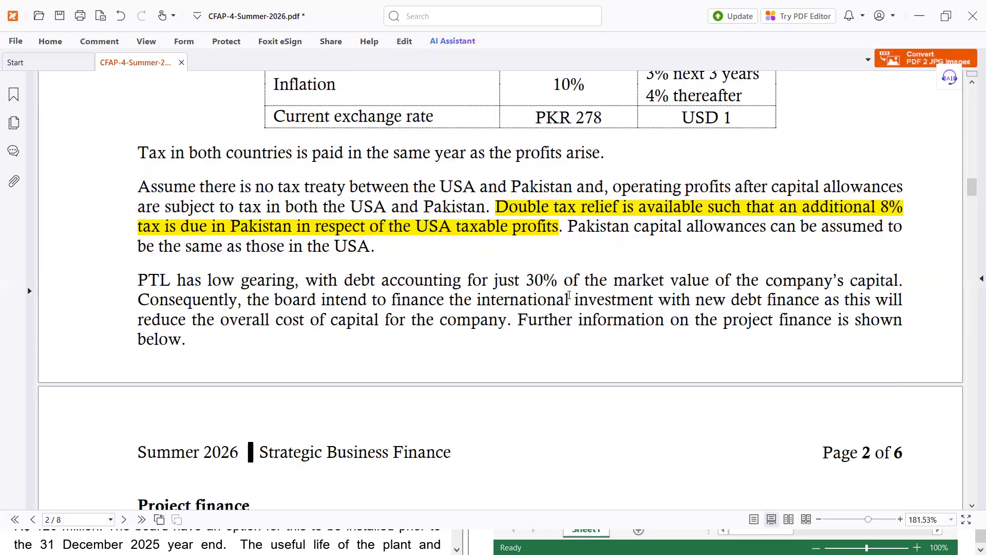
pyautogui.hotkey('alt', 'Tab')
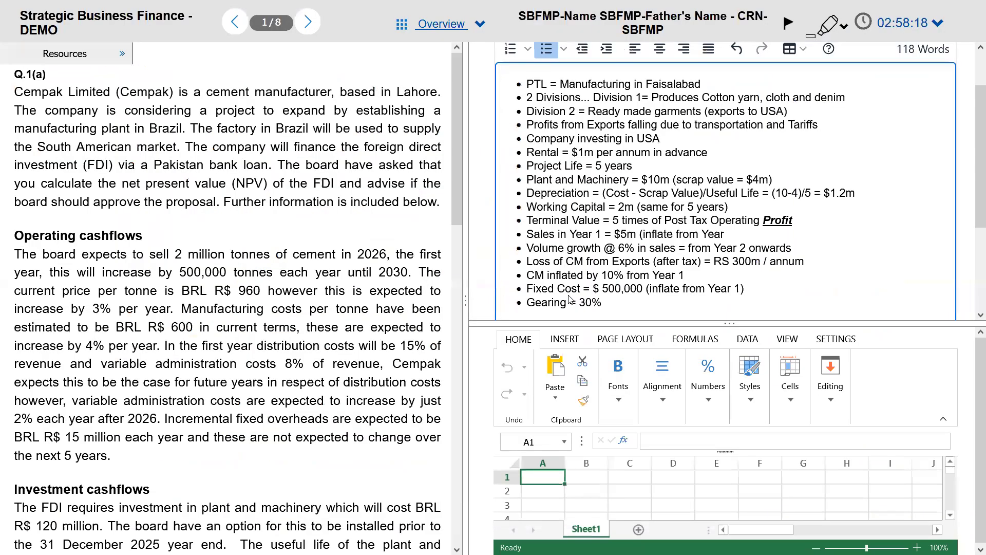
pyautogui.write('(Market Value Basis')
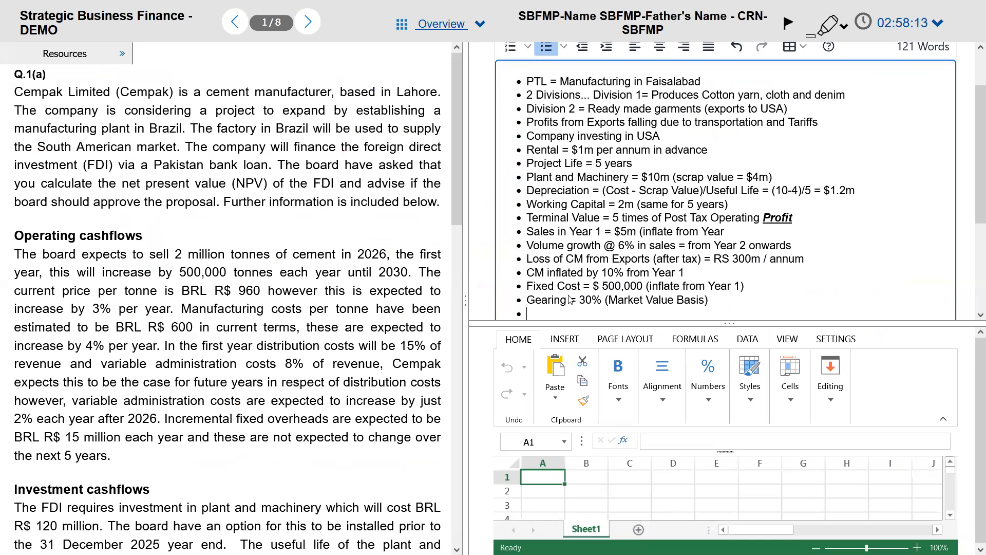
# Step: Add the bullet 'New Project financed through Debt only' and enlarge the notes area
pyautogui.hotkey('alt', 'Tab')
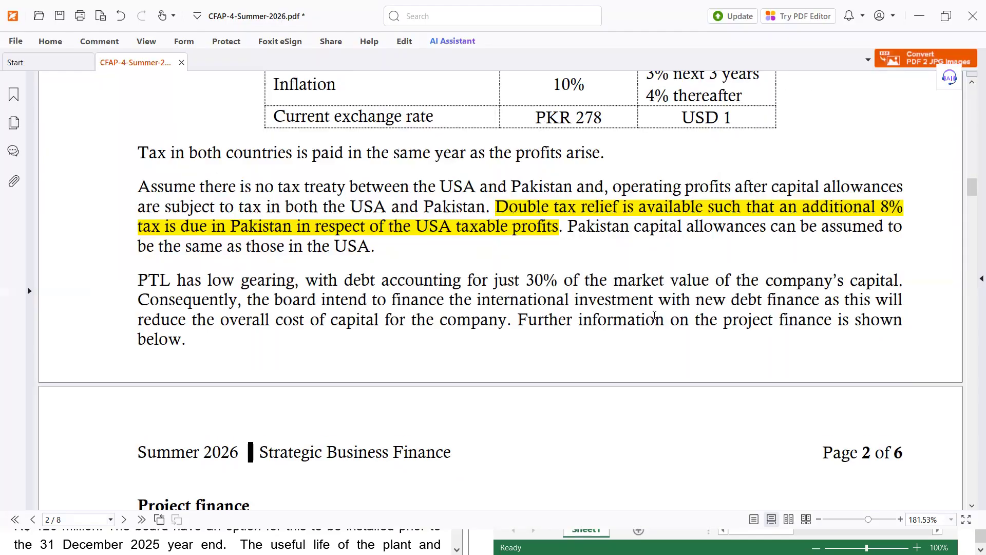
pyautogui.hotkey('alt', 'Tab')
pyautogui.write('N')
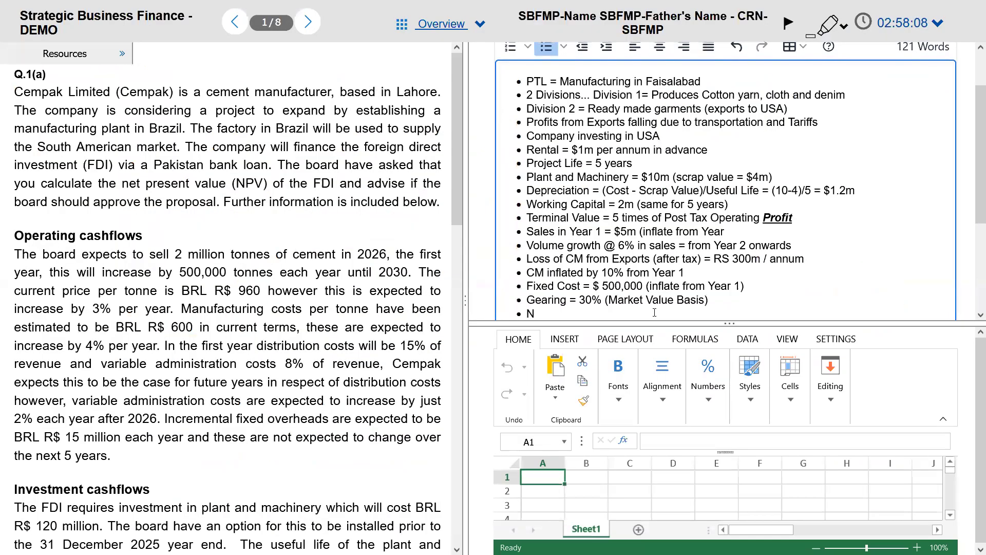
pyautogui.write('ew Project financed through Debt only')
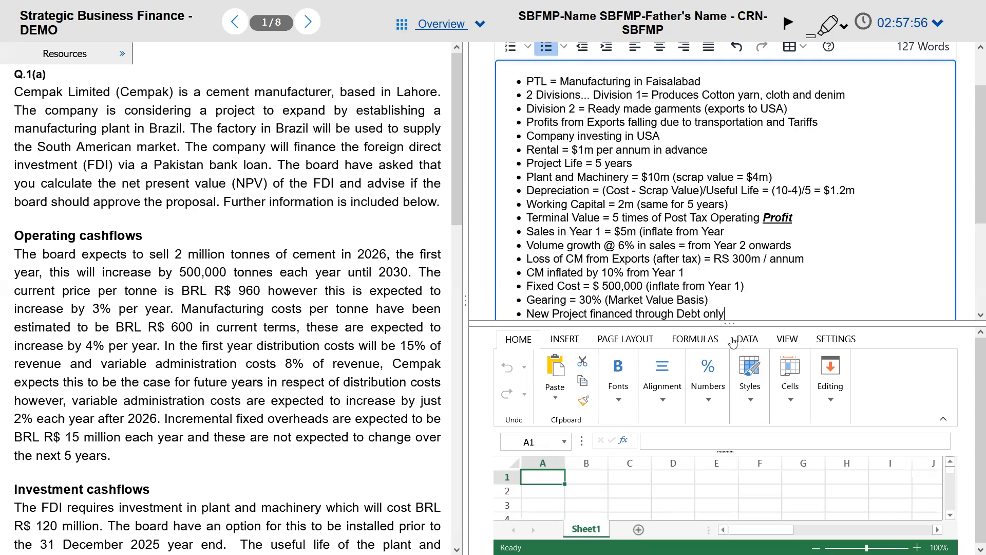
pyautogui.moveTo(725, 324); pyautogui.dragTo(724, 442)
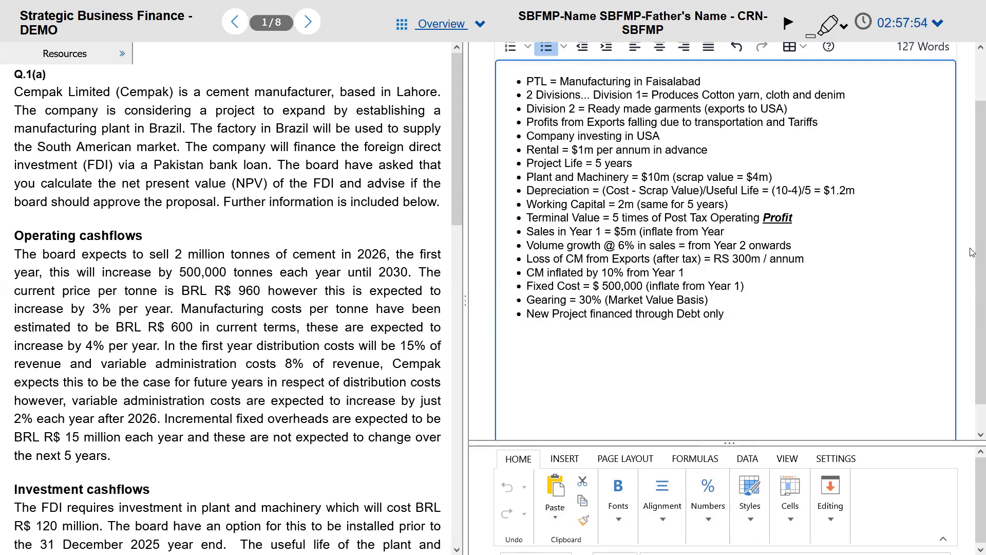
# Step: After reviewing the paper's Project finance section, add the bullet 'WACC = 18% (Ke of Ungeared Company = ???)'
pyautogui.scroll(1, 972, 245)
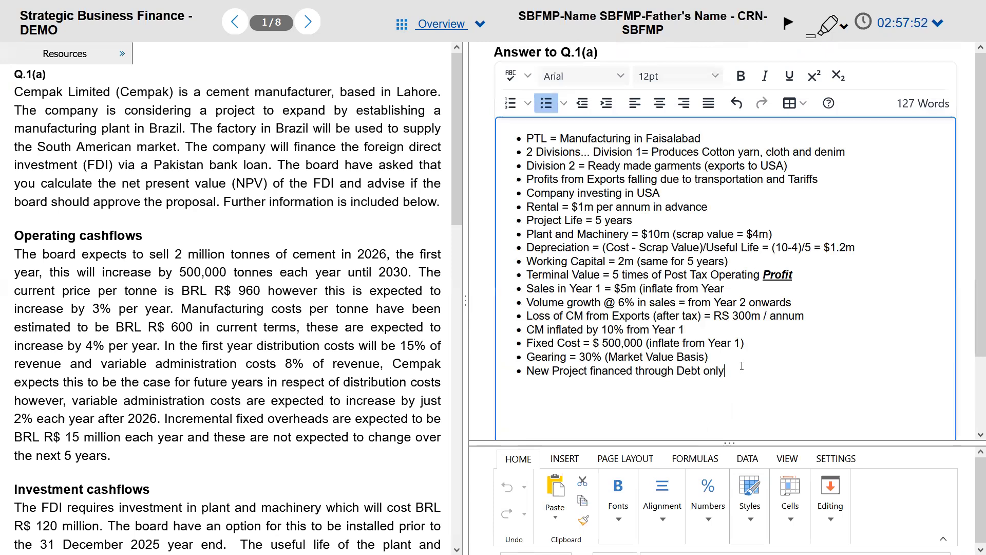
pyautogui.hotkey('alt', 'Tab')
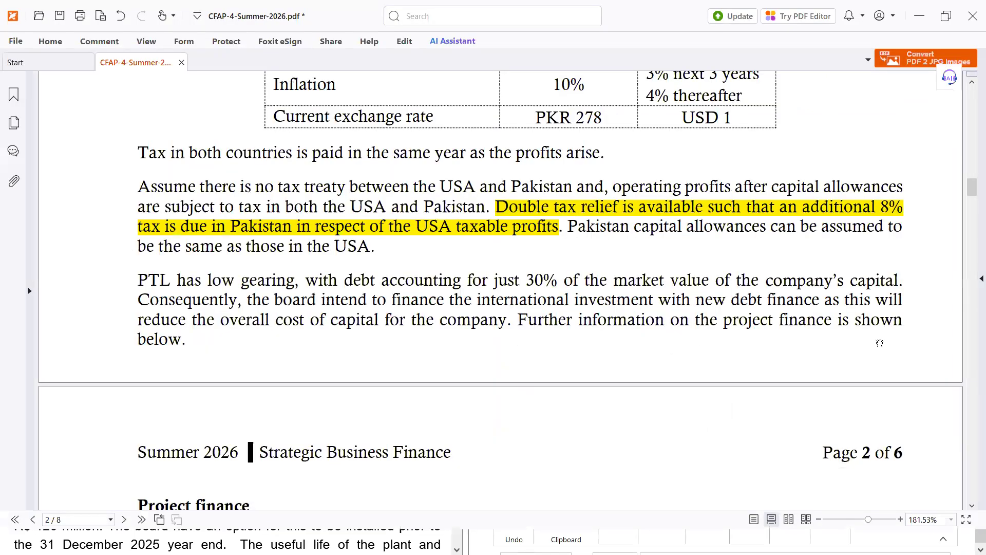
pyautogui.scroll(-3, 879, 345)
pyautogui.scroll(-1, 880, 346)
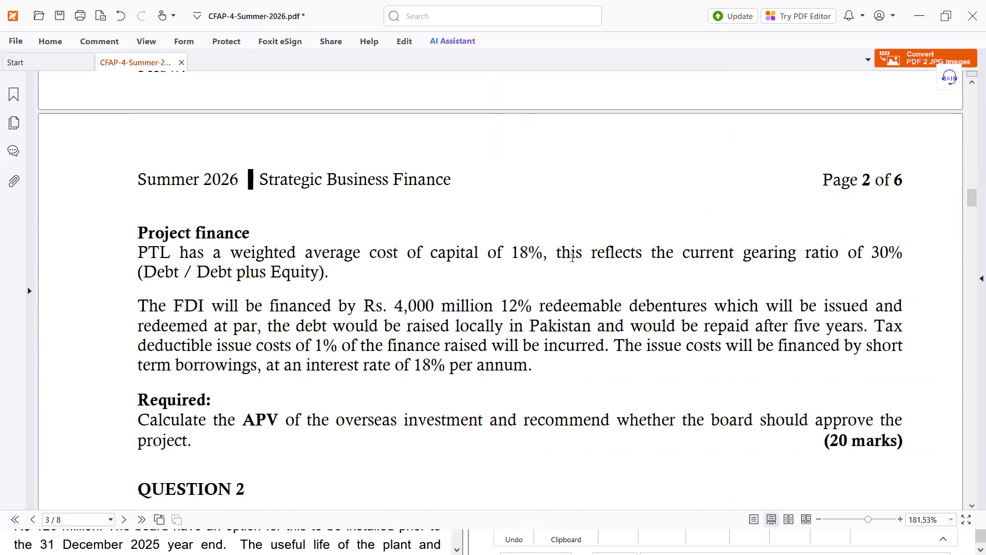
pyautogui.hotkey('alt', 'Tab')
pyautogui.write('WA')
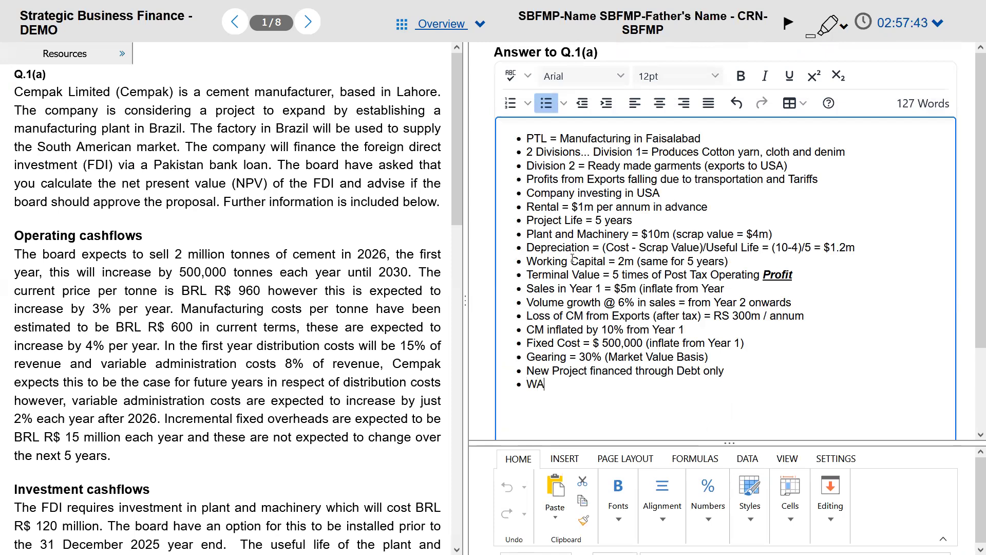
pyautogui.write('CC = 18%')
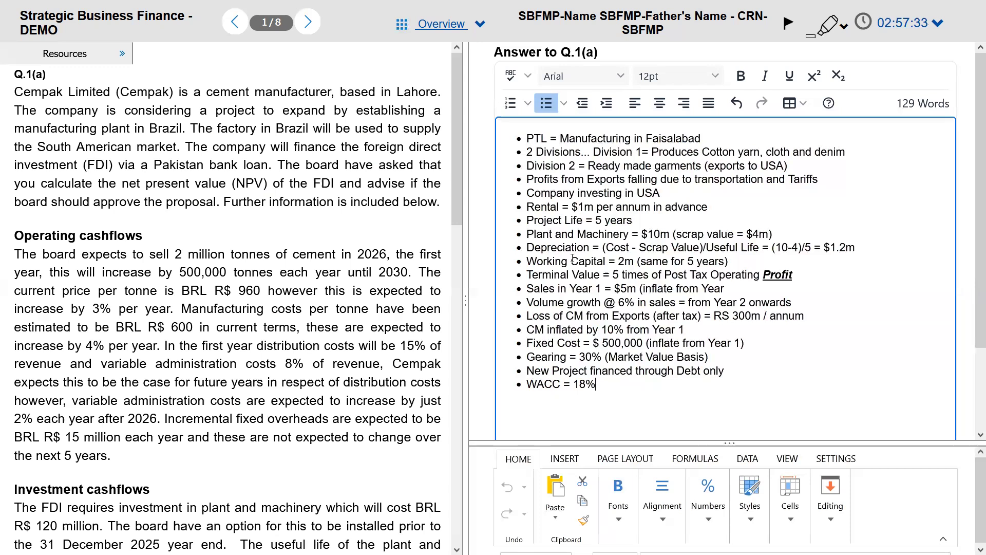
pyautogui.write('(Ke of Ungeared Company =')
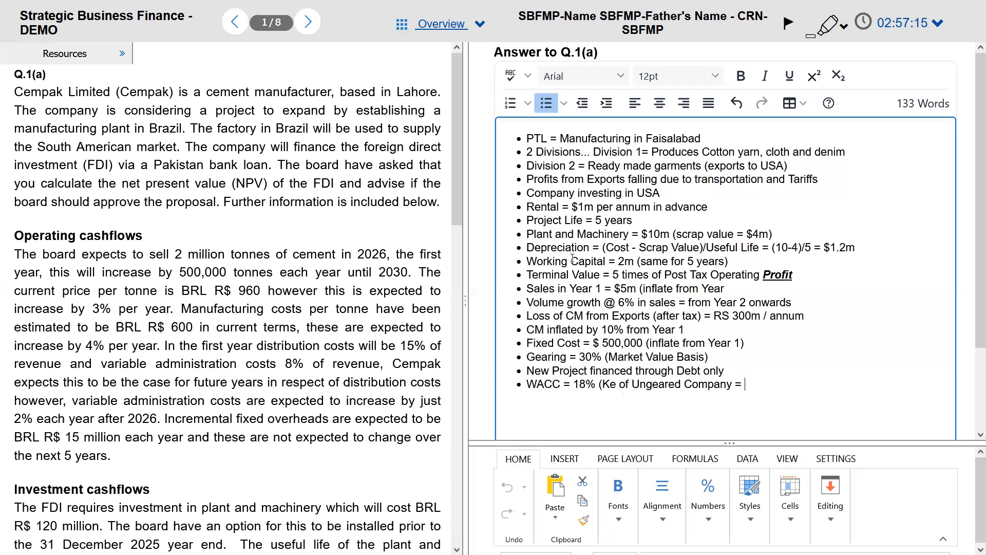
pyautogui.write(' ???)')
# Step: Start a new bullet reading 'New Debt = RS 4,000m (12% Loan)'
pyautogui.hotkey('alt', 'Tab')
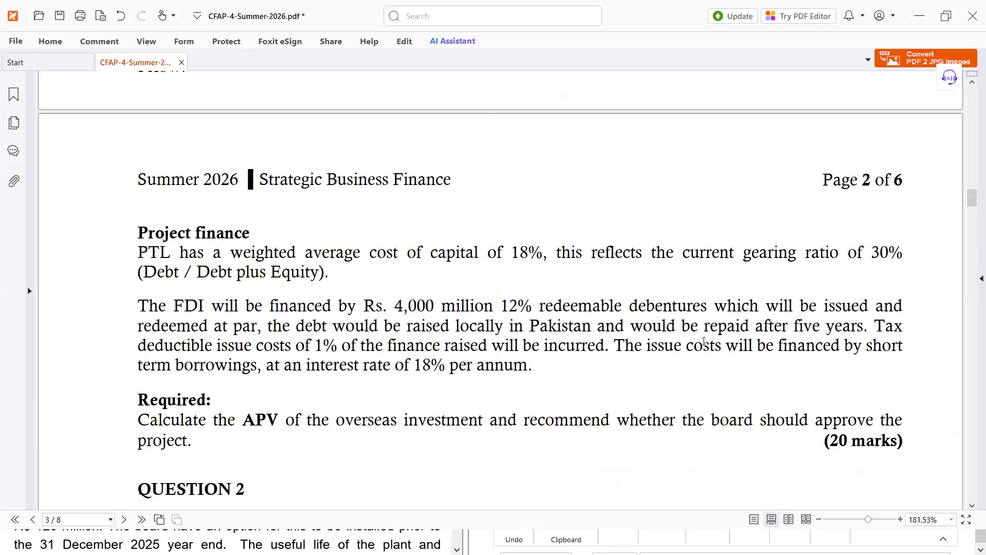
pyautogui.hotkey('alt', 'Tab')
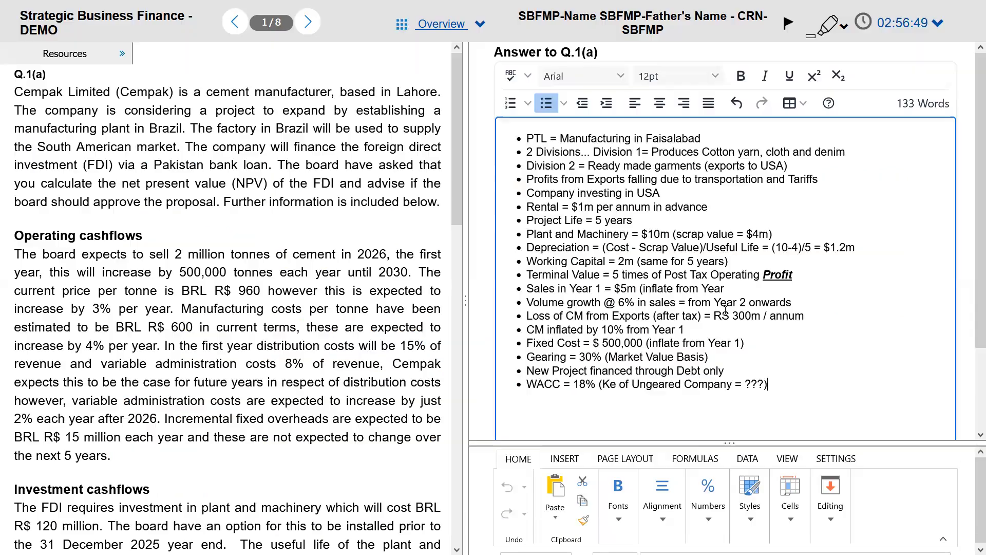
pyautogui.press('Return')
pyautogui.write('New Debt = RS 4,000m')
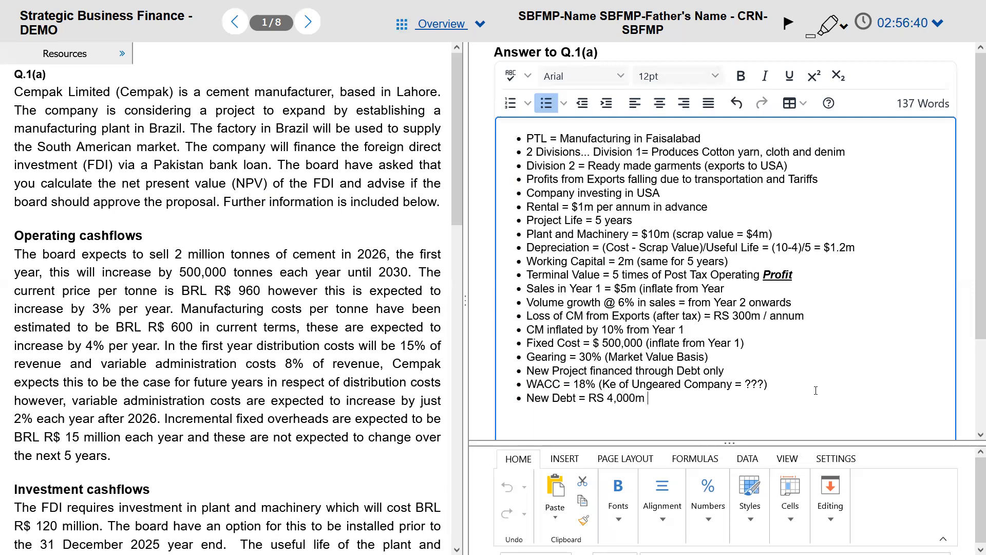
pyautogui.hotkey('alt', 'Tab')
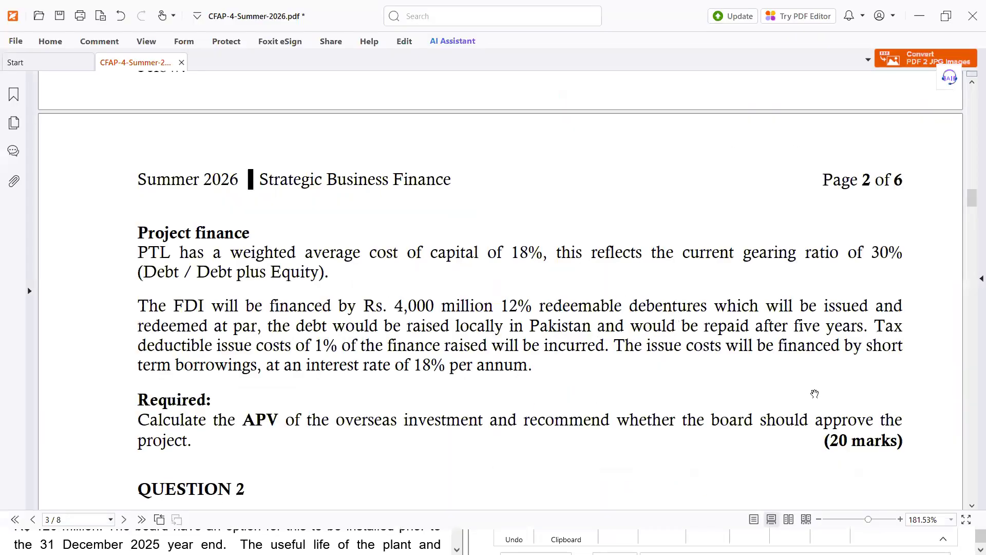
pyautogui.hotkey('alt', 'Tab')
pyautogui.write('(12')
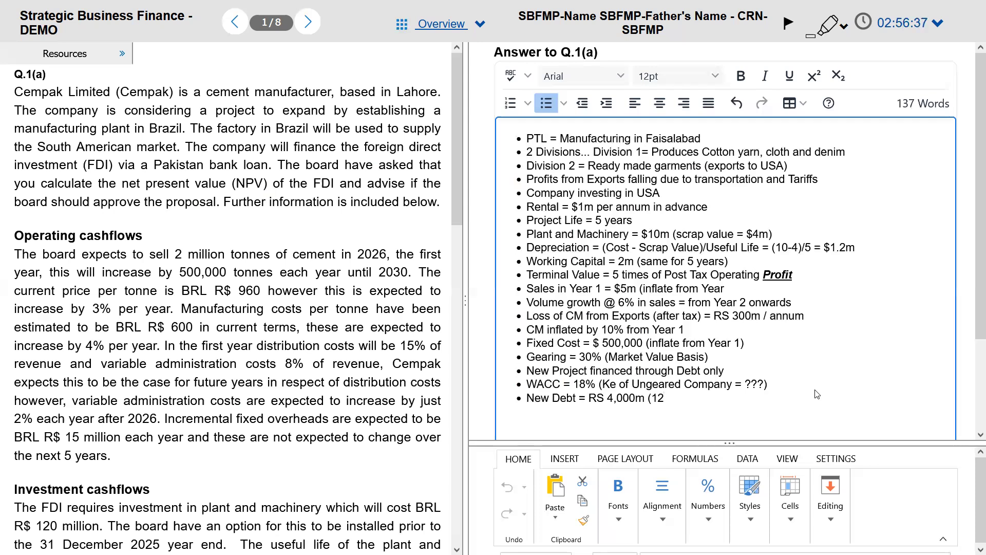
pyautogui.write('% Loan)')
# Step: Extend the debt bullet with '... Issue & Redeem at Par after 5 Years'
pyautogui.hotkey('alt', 'Tab')
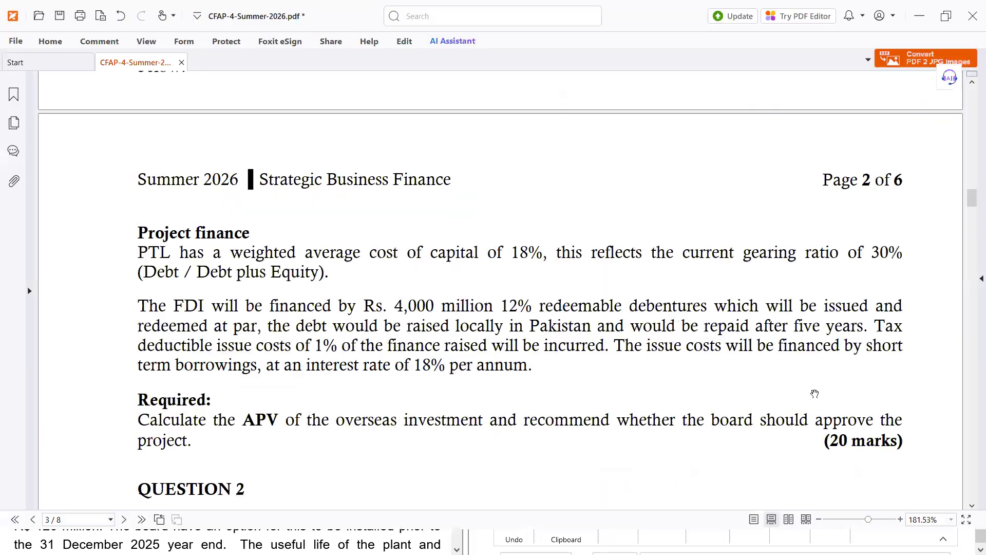
pyautogui.hotkey('alt', 'Tab')
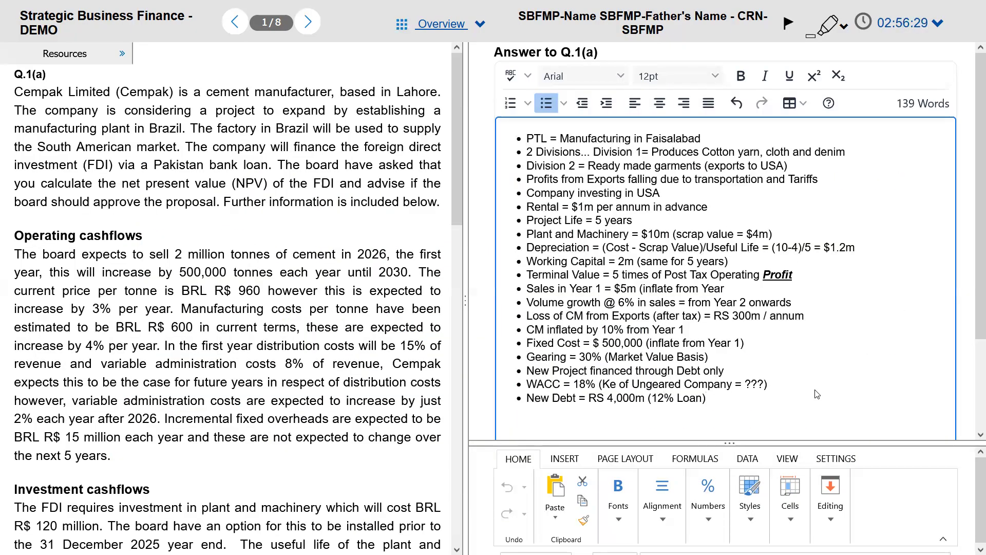
pyautogui.write('... Issue and Redeem at Par')
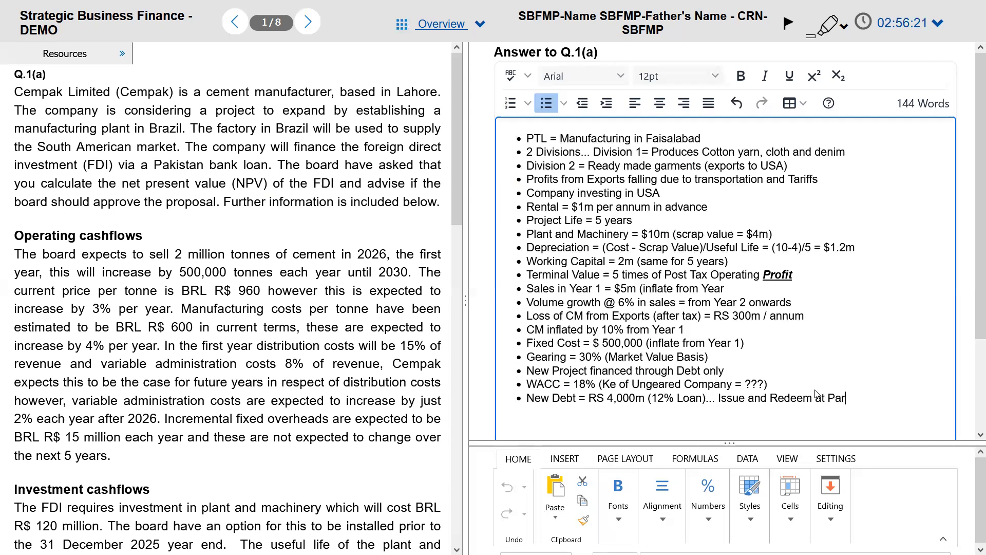
pyautogui.hotkey('alt', 'Tab')
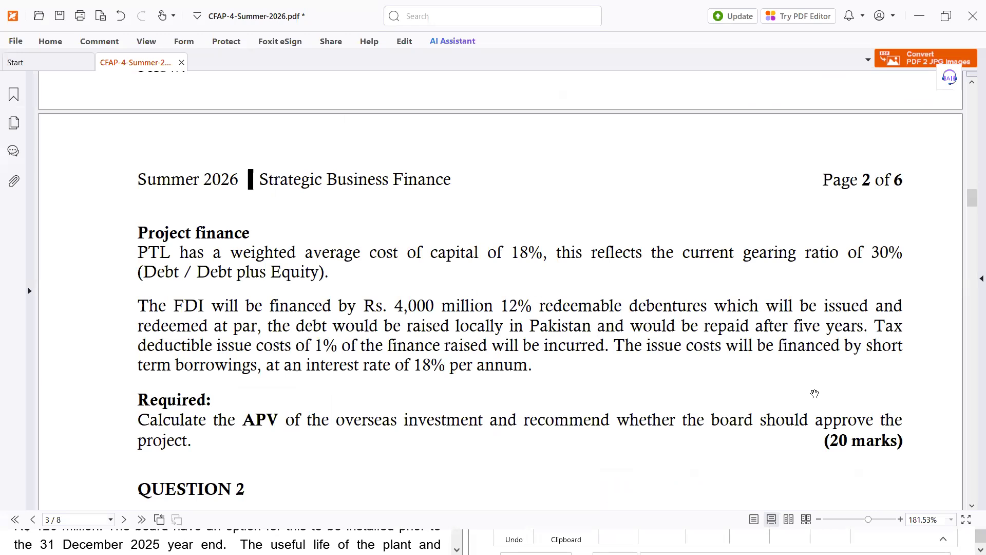
pyautogui.hotkey('alt', 'Tab')
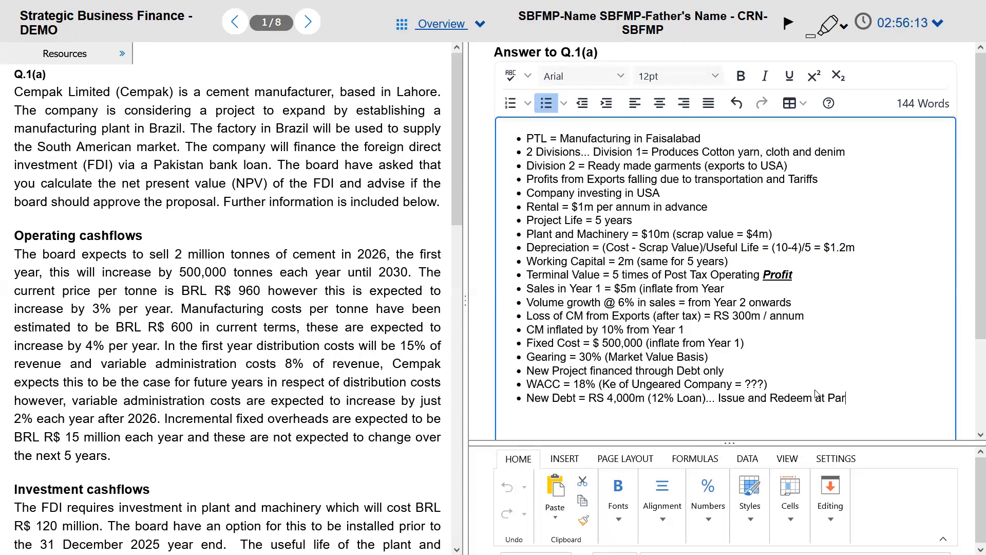
pyautogui.hotkey('ctrl', 'Left')
pyautogui.hotkey('ctrl', 'Left')
pyautogui.hotkey('ctrl', 'Left')
pyautogui.hotkey('ctrl', 'shift', 'Left')
pyautogui.write('&')
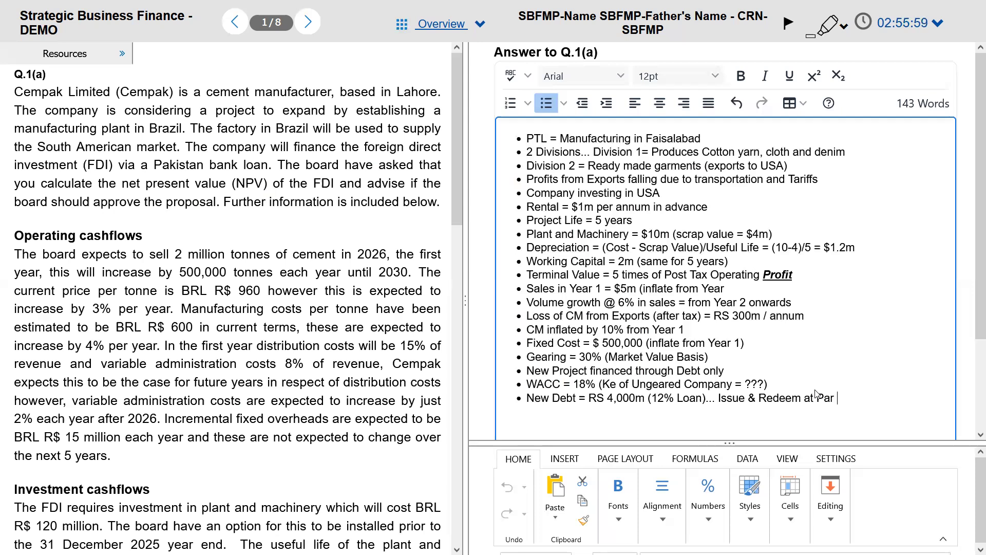
pyautogui.write('after 5 Years')
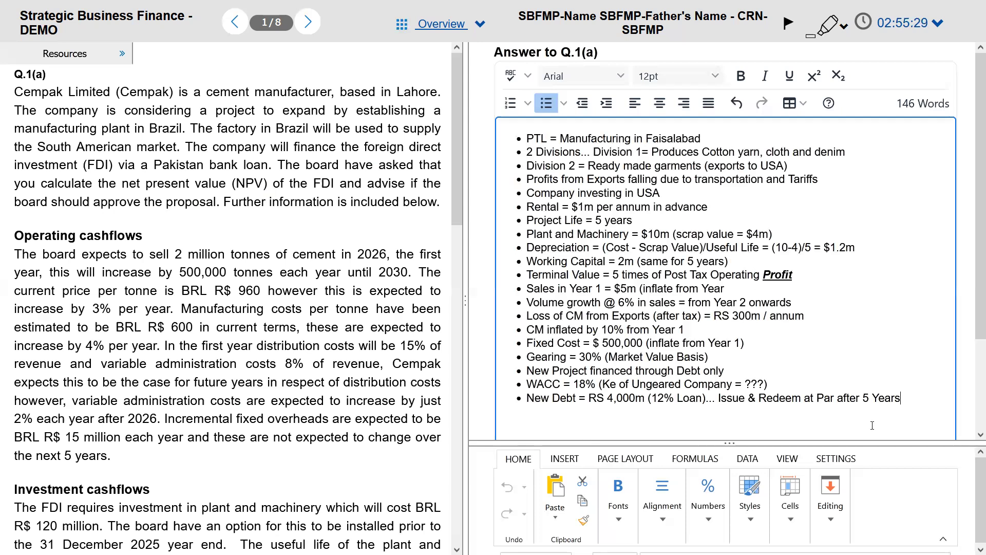
# Step: Add a Kd = 12% bullet as discount rate for present value of financing side effects, plus an empty bullet
pyautogui.press('Return')
pyautogui.write('Kd ')
pyautogui.write('-')
pyautogui.write('= 12%')
pyautogui.write('....')
pyautogui.write('is')
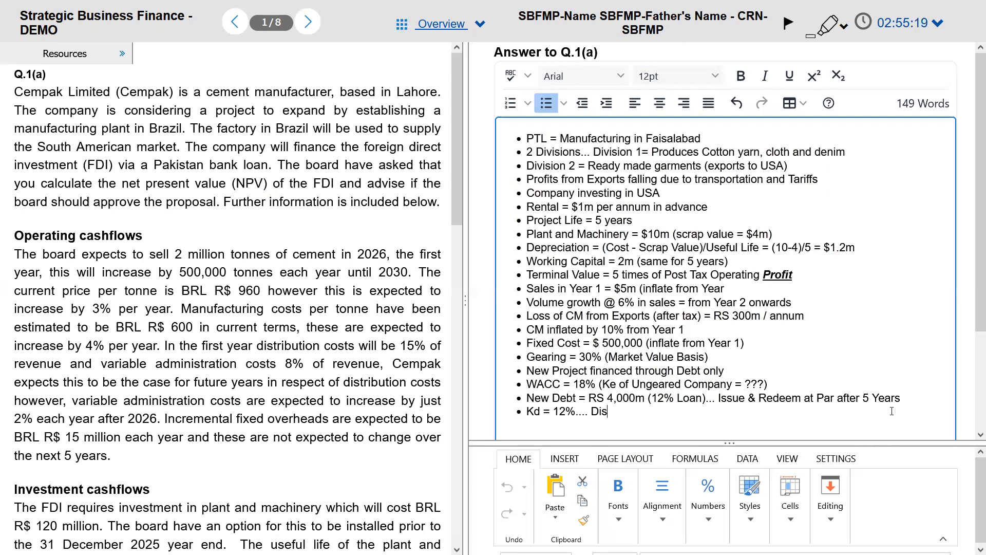
pyautogui.write('count Rate fir==')
pyautogui.press('BackSpace')
pyautogui.press('BackSpace')
pyautogui.press('BackSpace')
pyautogui.press('BackSpace')
pyautogui.press('BackSpace')
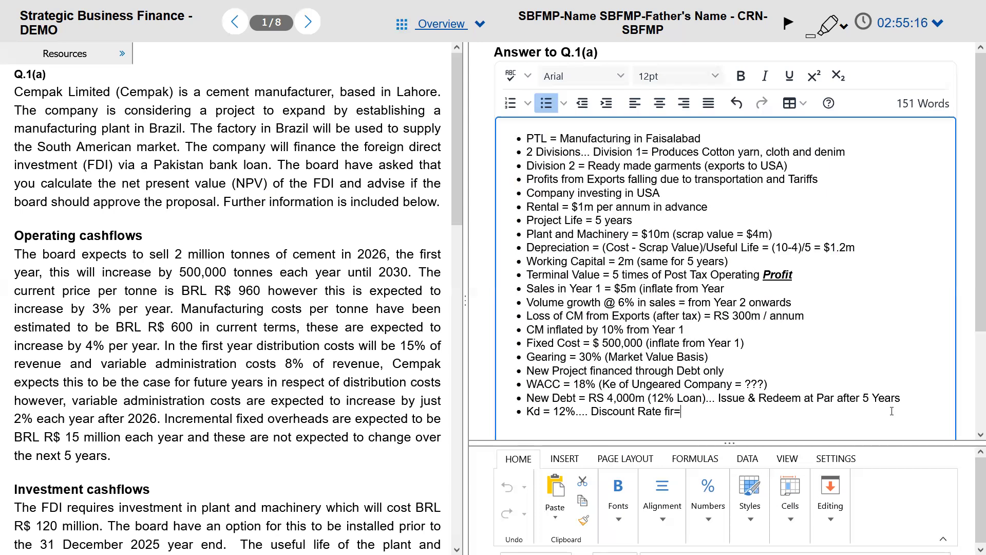
pyautogui.write('for Present ')
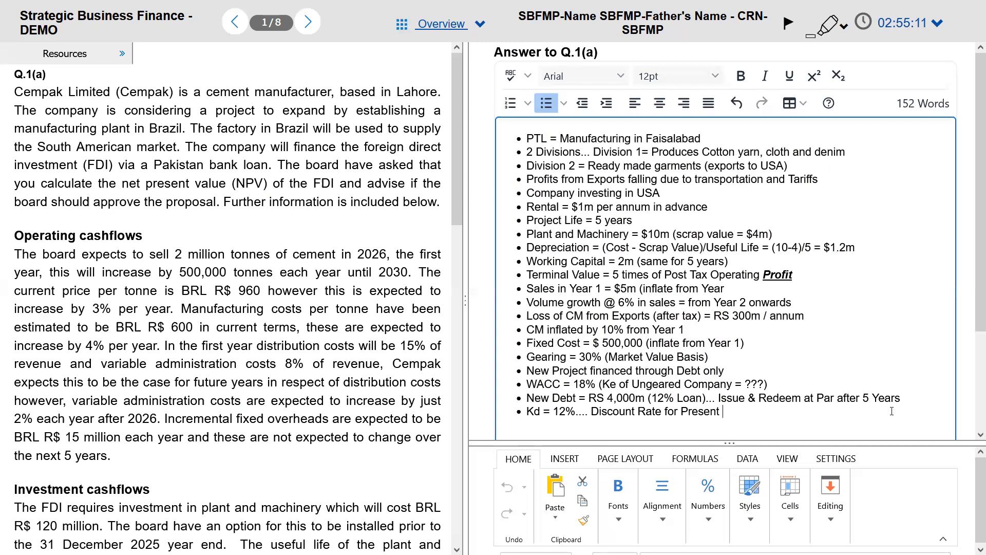
pyautogui.write('Value of Finan')
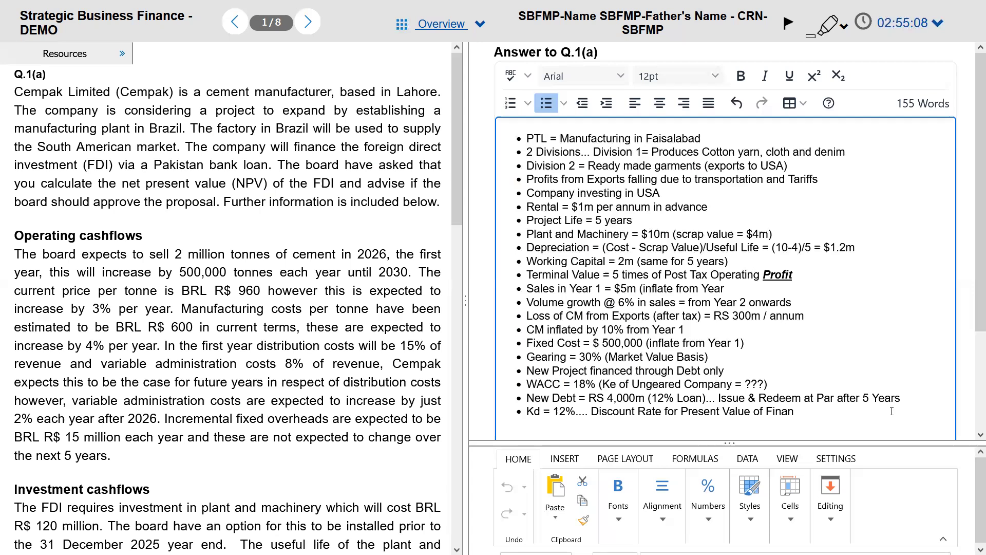
pyautogui.write('cing Side effects')
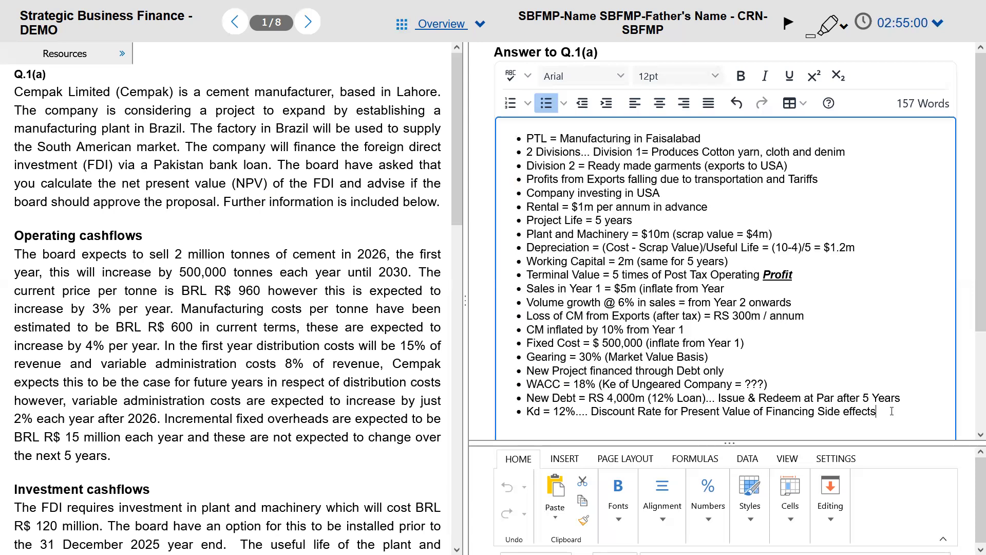
pyautogui.press('Return')
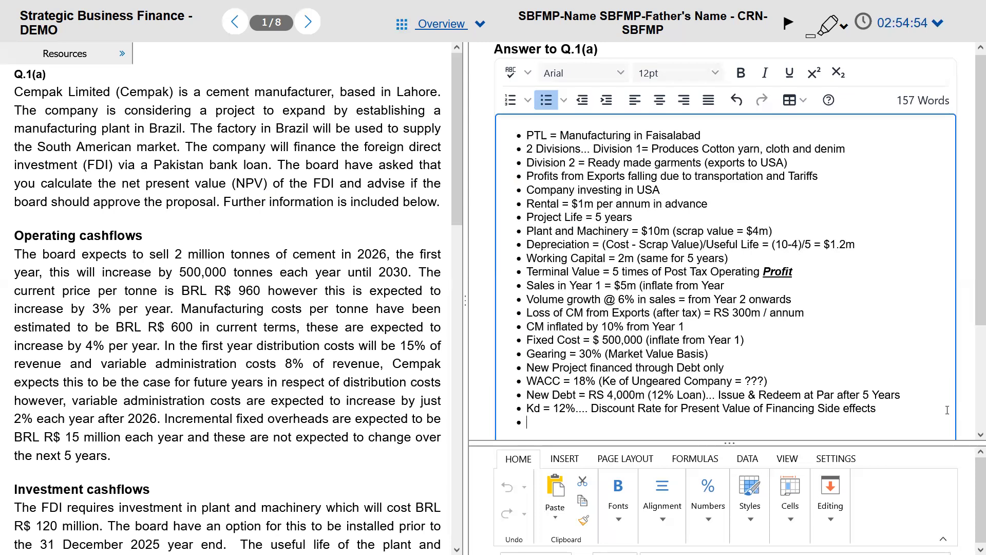
pyautogui.hotkey('alt', 'Tab')
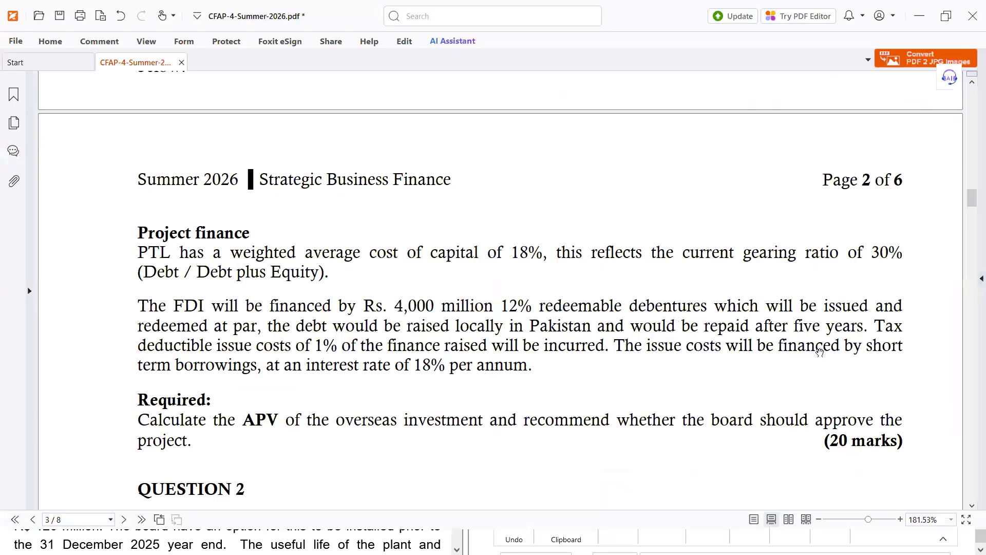
# Step: Review Question 1's investment and operating cash flows, then select the notes from Fixed Cost to New Debt
pyautogui.scroll(15, 817, 360)
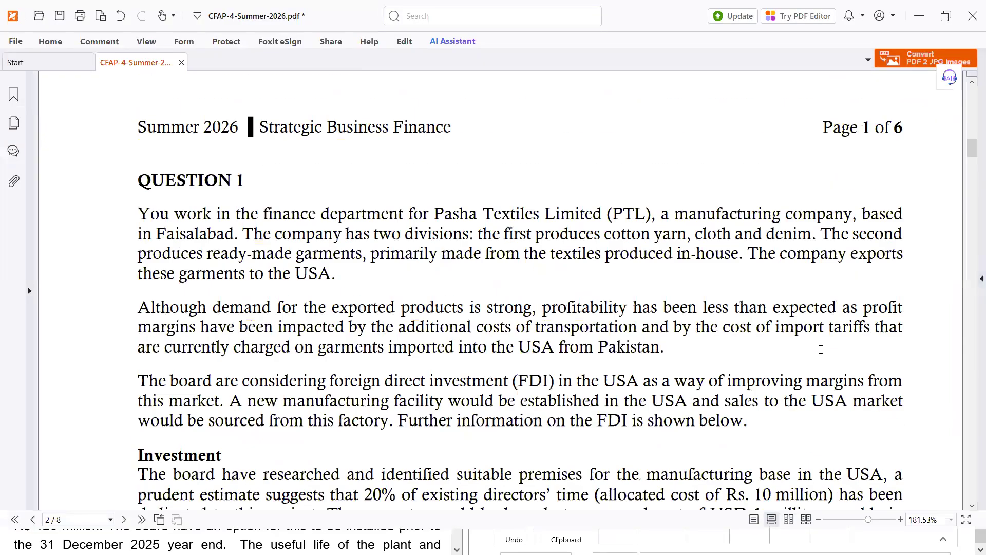
pyautogui.scroll(-7, 820, 350)
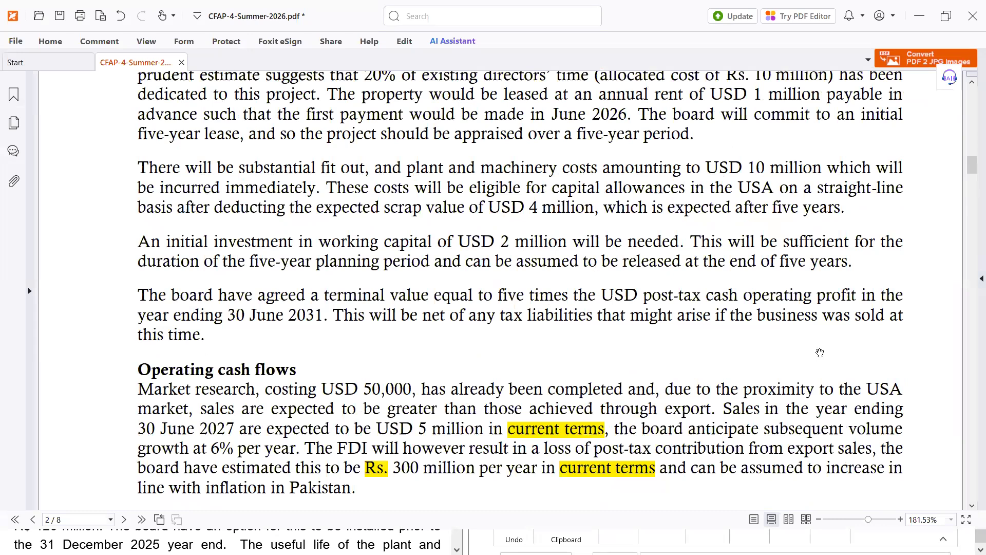
pyautogui.hotkey('alt', 'Tab')
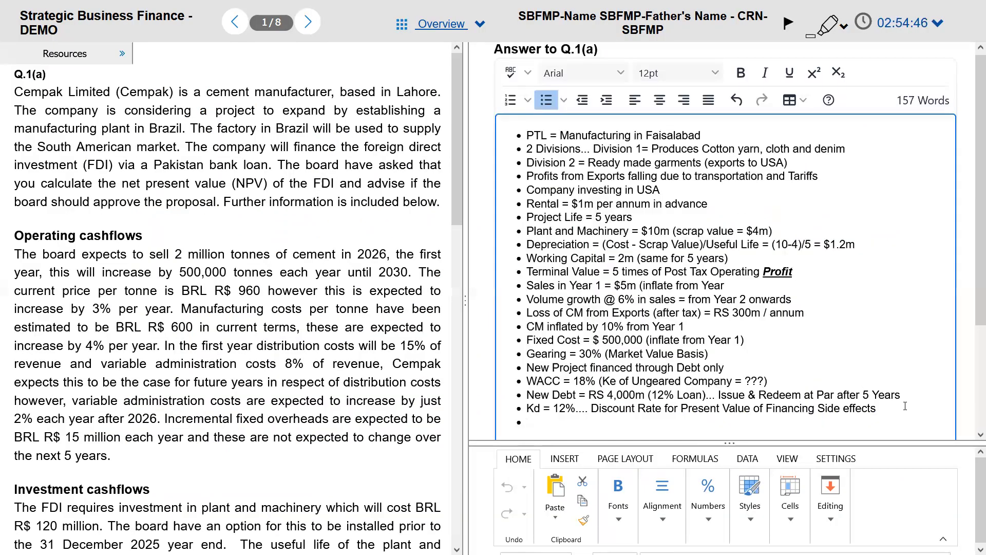
pyautogui.moveTo(901, 396); pyautogui.dragTo(524, 134)
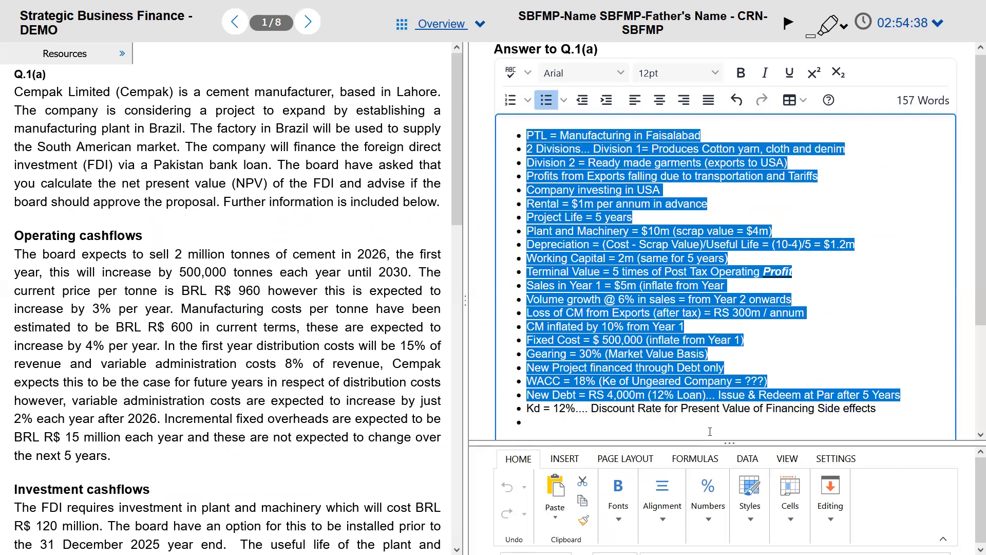
# Step: Compare the notes with the exam paper, then page down to its Project finance section
pyautogui.click(693, 419)
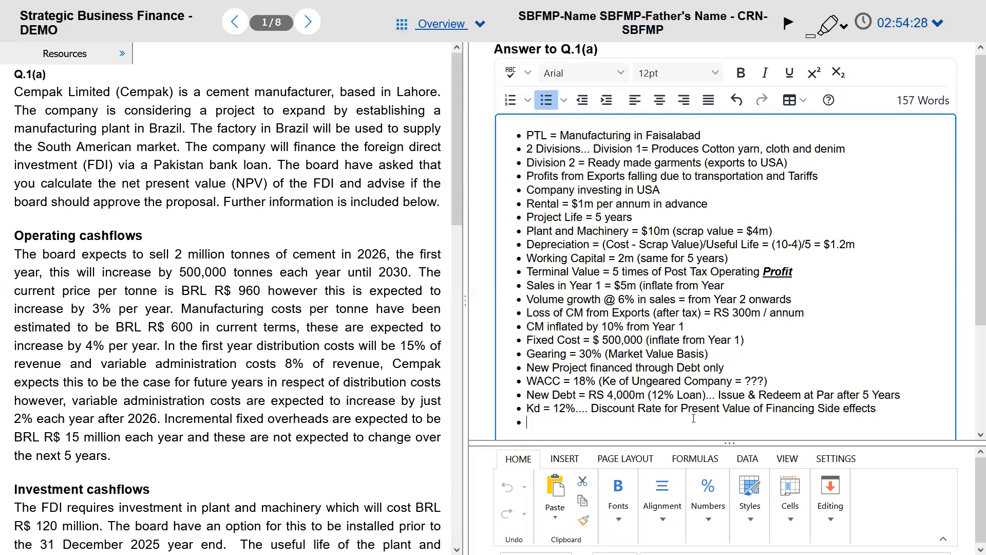
pyautogui.hotkey('alt', 'Tab')
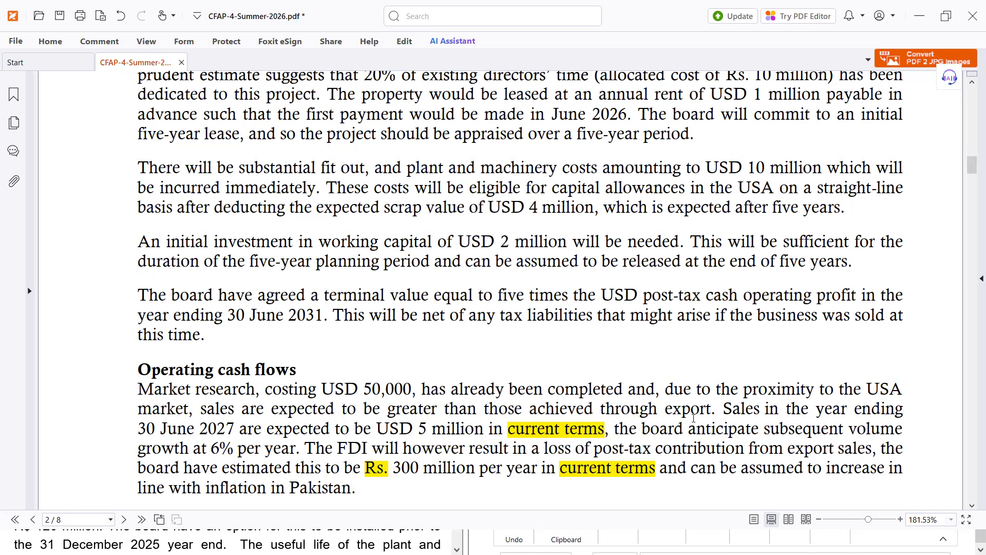
pyautogui.hotkey('alt', 'Tab')
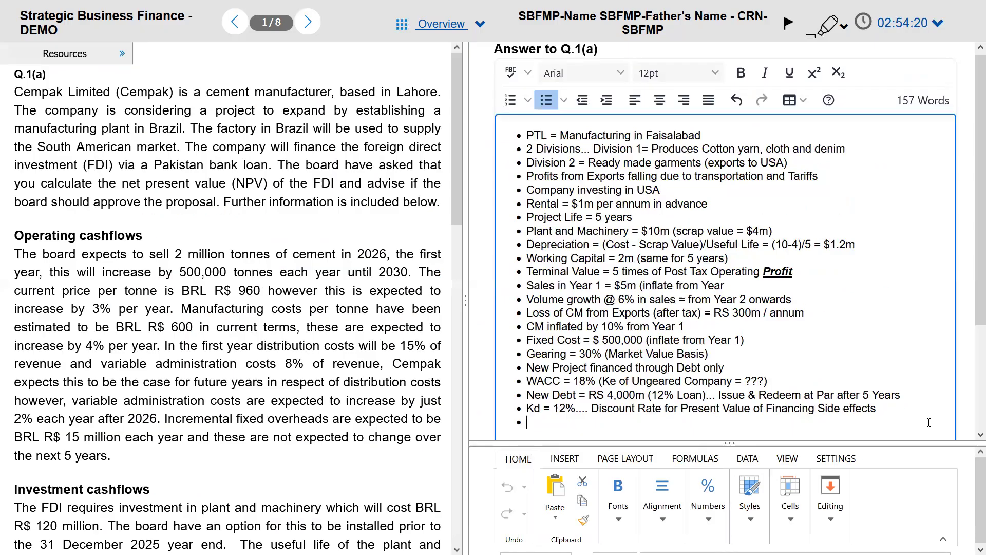
pyautogui.moveTo(879, 409); pyautogui.dragTo(521, 135)
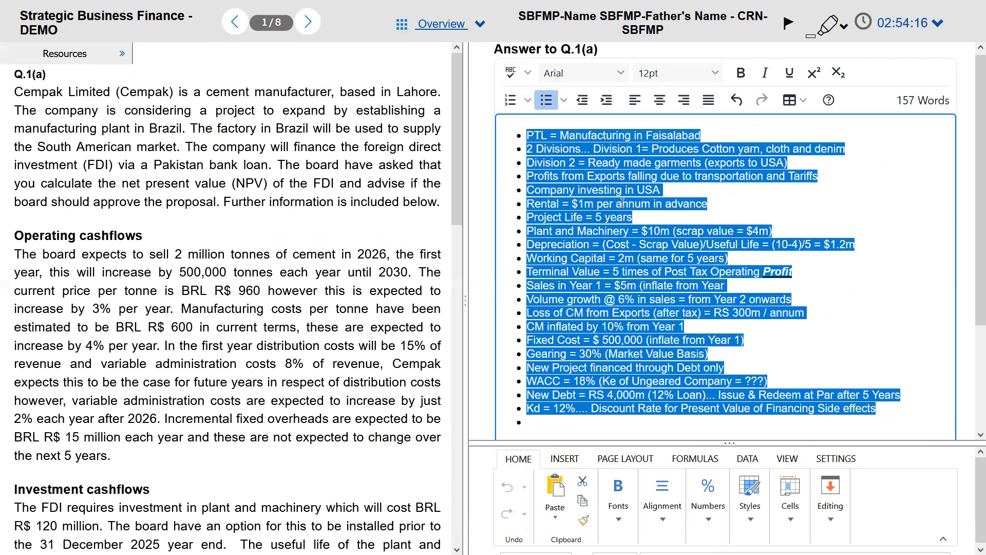
pyautogui.click(715, 340)
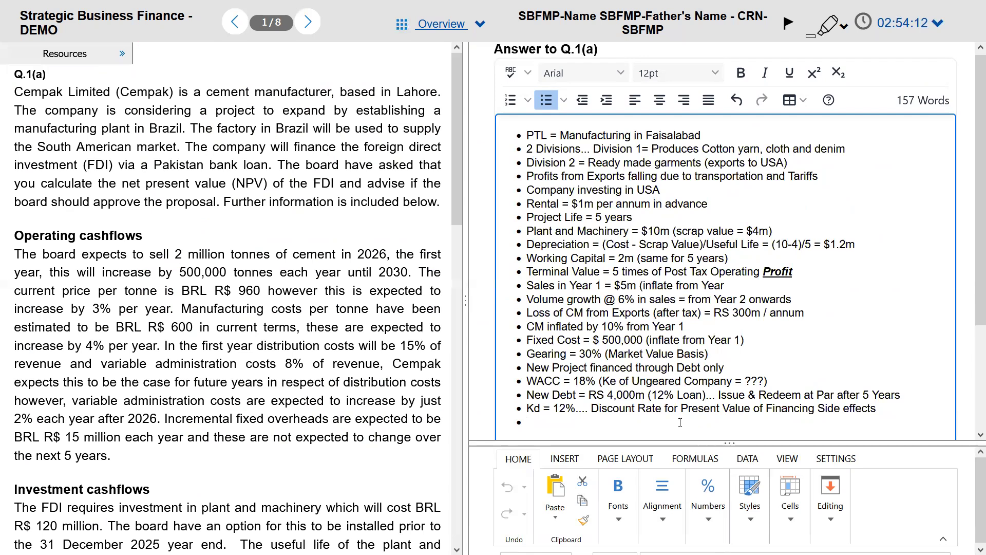
pyautogui.hotkey('alt', 'Tab')
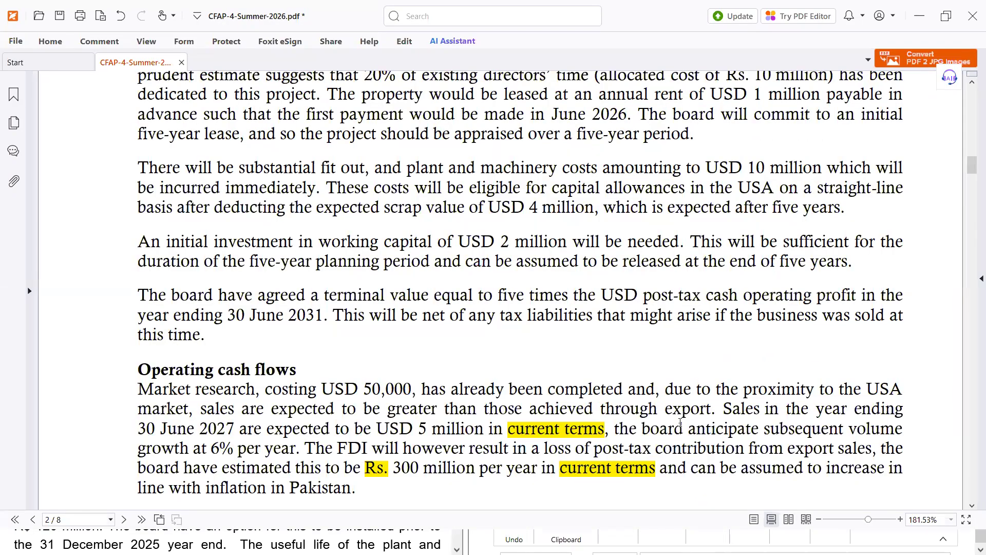
pyautogui.press('pagedown')
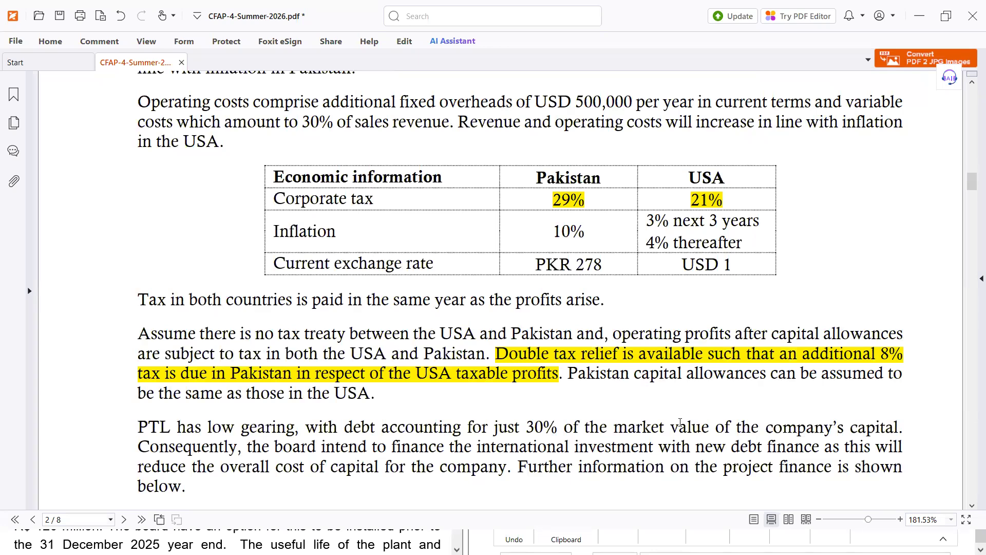
pyautogui.press('pagedown')
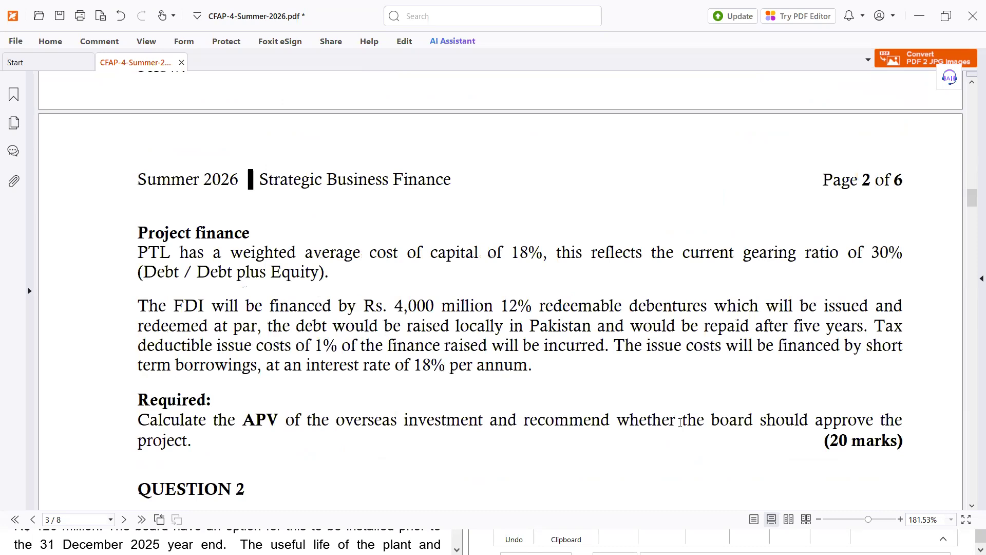
# Step: Read the financing terms: Rs. 4,000 million 12% debentures, 1% issue costs, 18% WACC
pyautogui.scroll(-1, 680, 424)
pyautogui.scroll(-2, 679, 426)
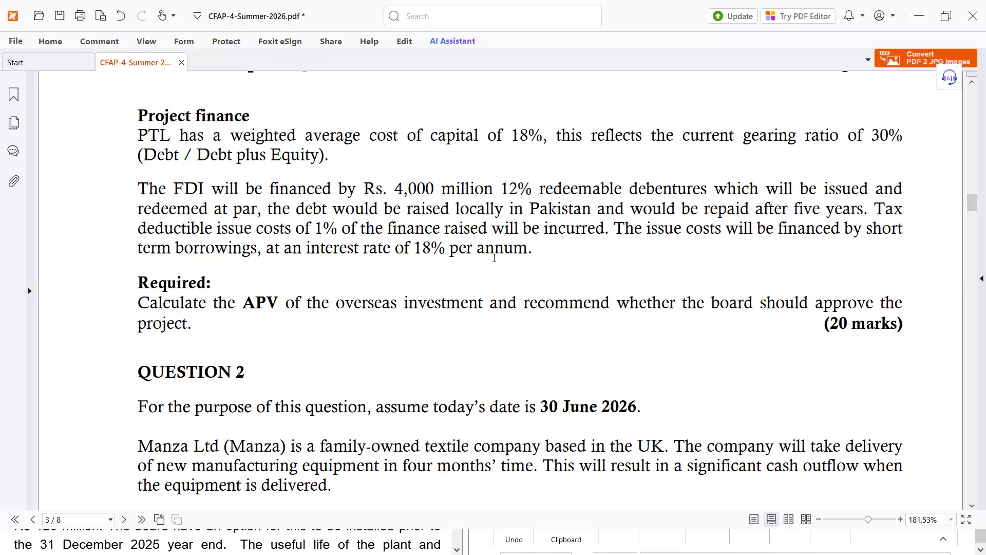
pyautogui.hotkey('alt', 'Tab')
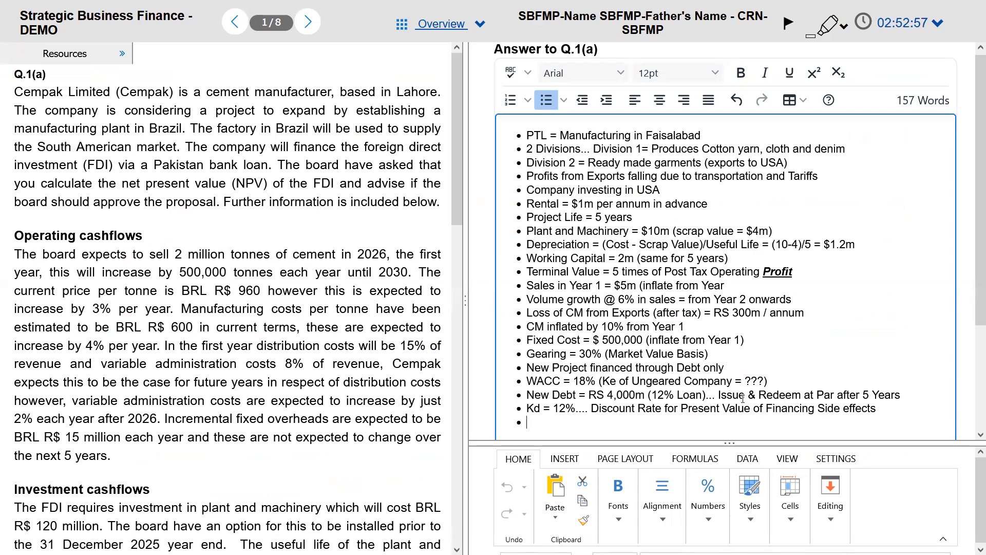
# Step: Reword the last bullet to start 'Coupon = Kd = 12% =>' in place of the dots
pyautogui.moveTo(648, 394); pyautogui.dragTo(695, 395)
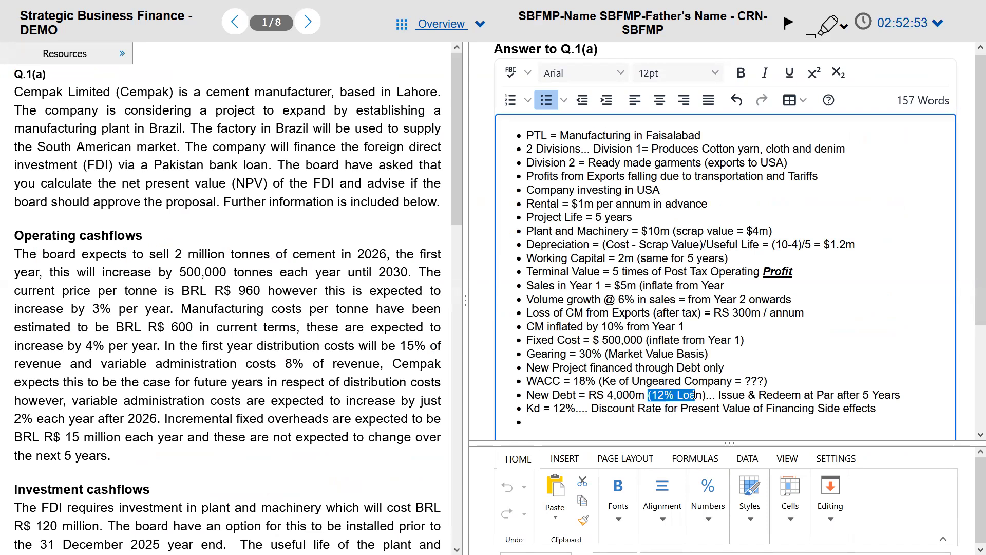
pyautogui.hotkey('alt', 'Tab')
pyautogui.hotkey('alt', 'Tab')
pyautogui.click(532, 399)
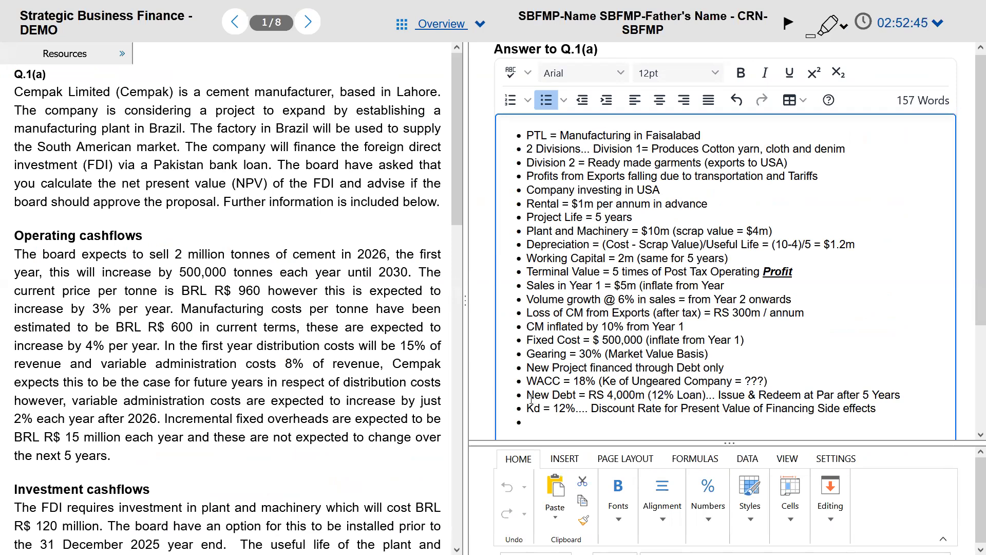
pyautogui.write('P')
pyautogui.press('BackSpace')
pyautogui.write('Coupon ')
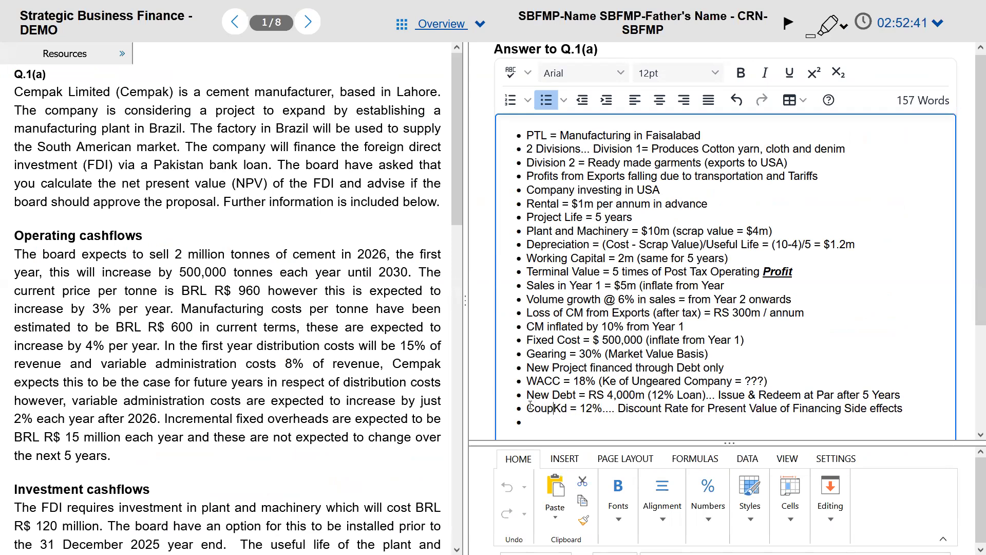
pyautogui.write('Ra')
pyautogui.press('BackSpace')
pyautogui.press('BackSpace')
pyautogui.write('=')
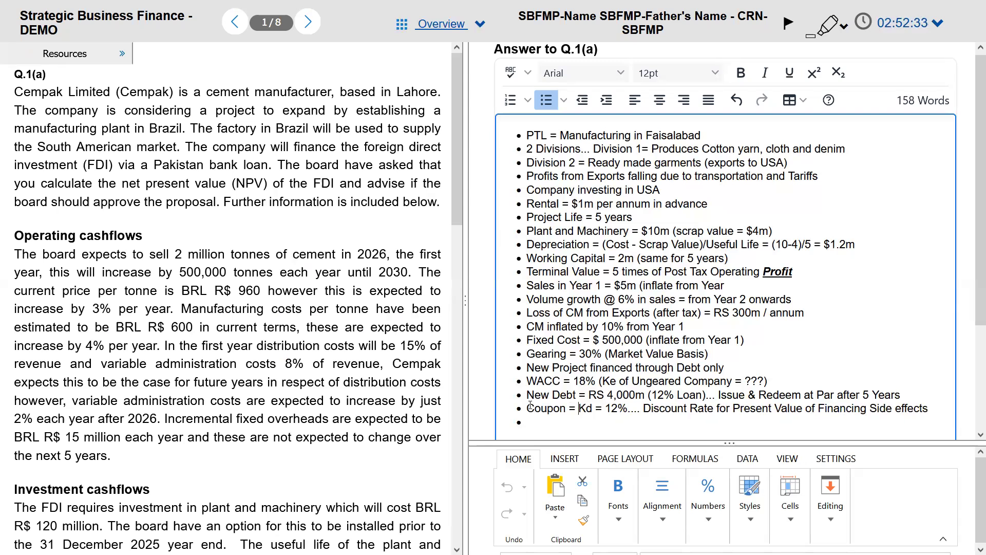
pyautogui.click(641, 408)
pyautogui.press('BackSpace')
pyautogui.press('BackSpace')
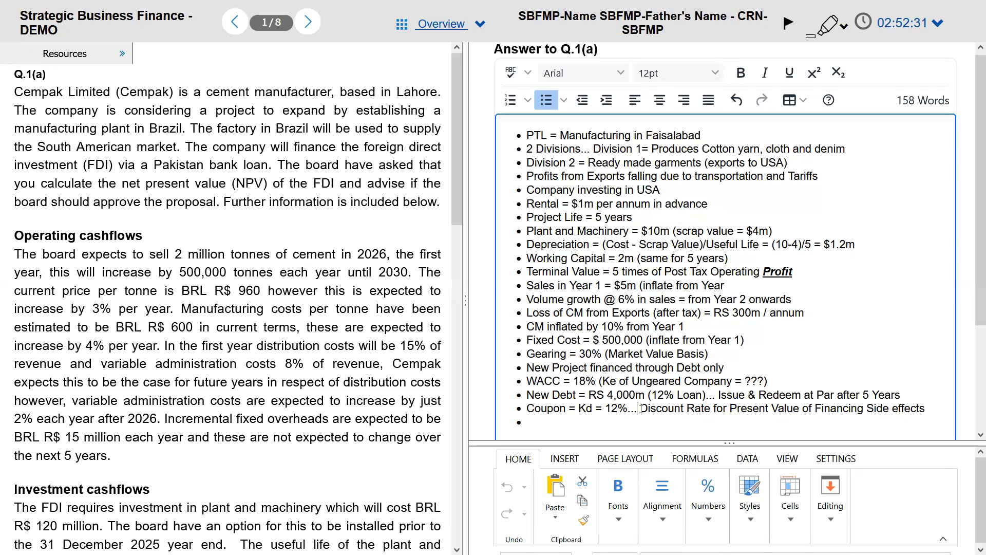
pyautogui.press('BackSpace')
pyautogui.press('BackSpace')
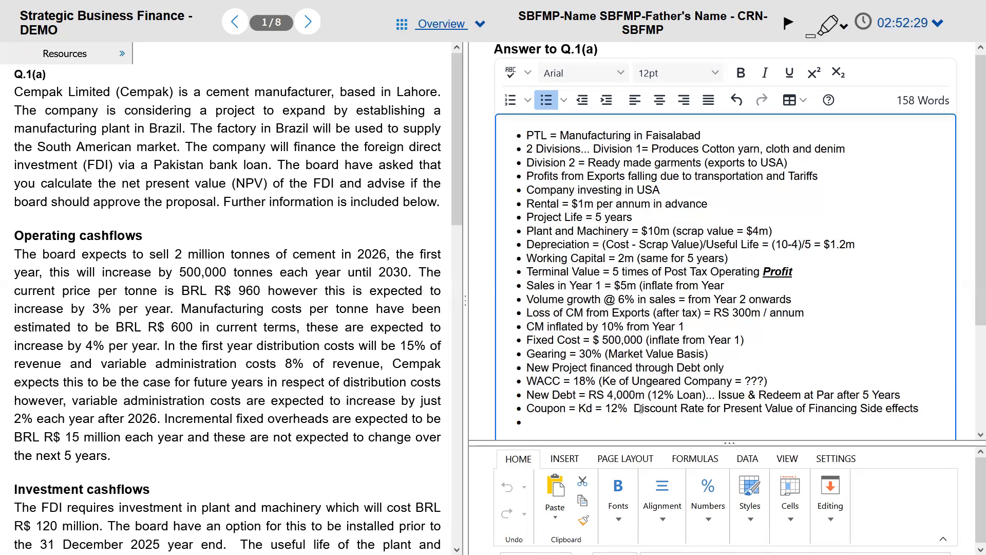
pyautogui.write('=>')
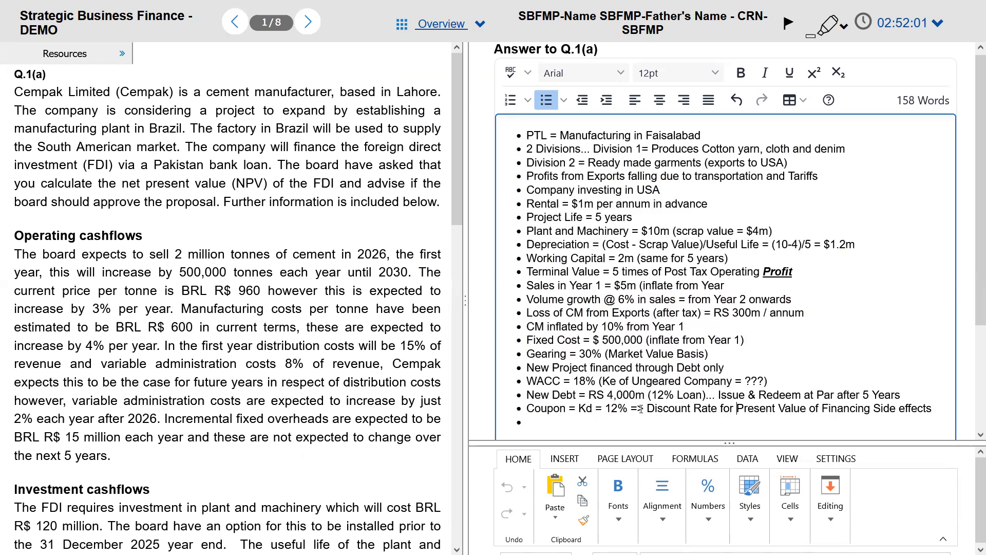
# Step: Italicise 'Discount Rate' and the financing side effects phrase, and make Kd bold italic
pyautogui.hotkey('shift', 'End')
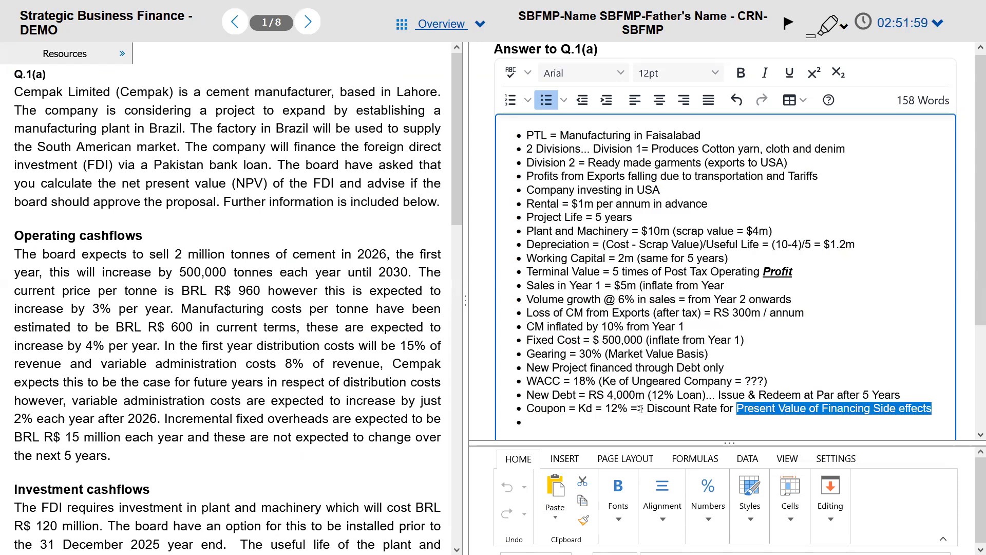
pyautogui.hotkey('ctrl', 'i')
pyautogui.press('Left')
pyautogui.hotkey('ctrl', 'Left')
pyautogui.hotkey('ctrl', 'Left')
pyautogui.hotkey('ctrl', 'Left')
pyautogui.hotkey('ctrl', 'shift', 'Right')
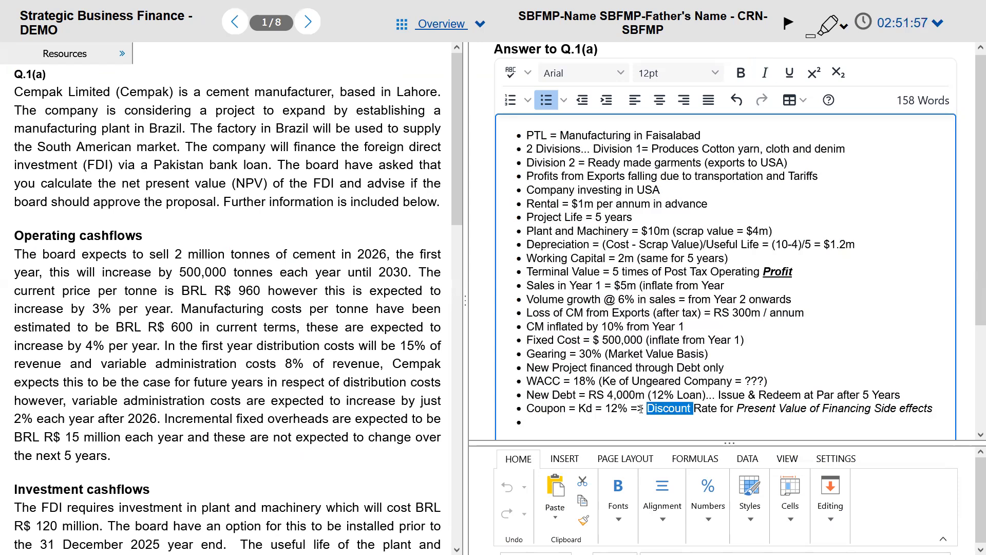
pyautogui.hotkey('ctrl', 'shift', 'Right')
pyautogui.hotkey('ctrl', 'i')
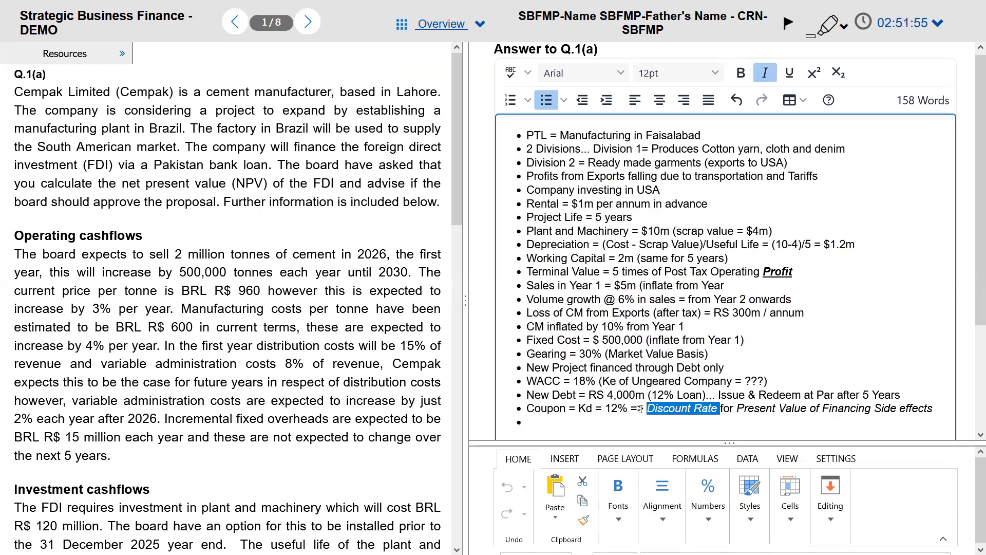
pyautogui.press('Left')
pyautogui.press('Left')
pyautogui.press('Left')
pyautogui.press('Left')
pyautogui.press('Left')
pyautogui.hotkey('ctrl', 'shift', 'Right')
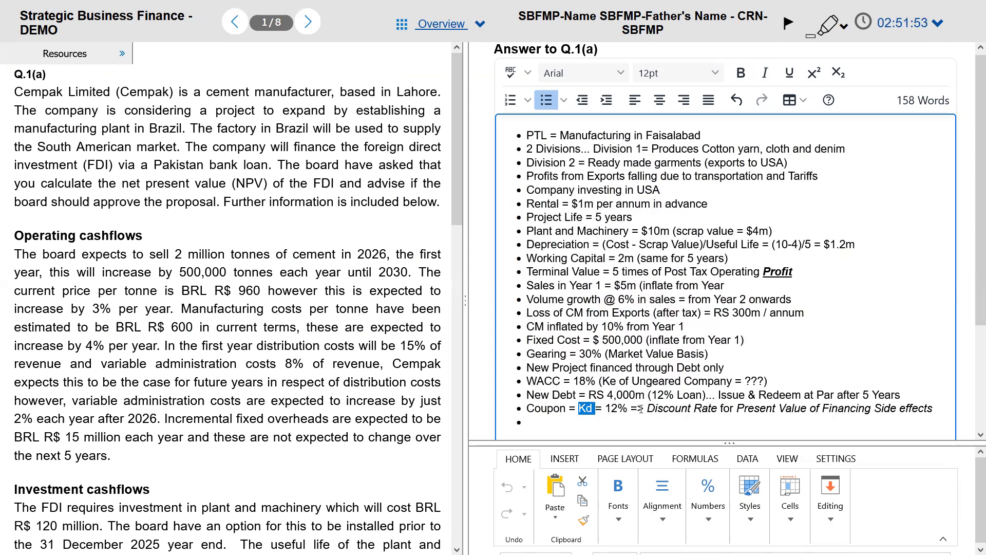
pyautogui.hotkey('ctrl', 'b')
pyautogui.hotkey('ctrl', 'i')
pyautogui.press('Down')
pyautogui.press('Down')
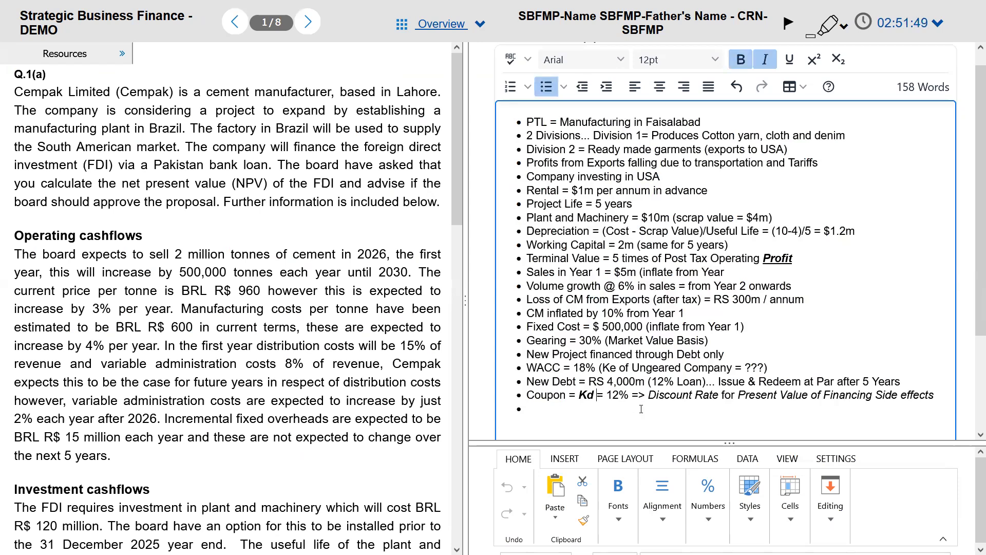
# Step: Add the bullet 'Issue Cost = 1% (financed through 18% Borrowing)', checking the paper for the figures
pyautogui.write('Isuse')
pyautogui.press('BackSpace')
pyautogui.press('BackSpace')
pyautogui.press('BackSpace')
pyautogui.write('sue Cost =')
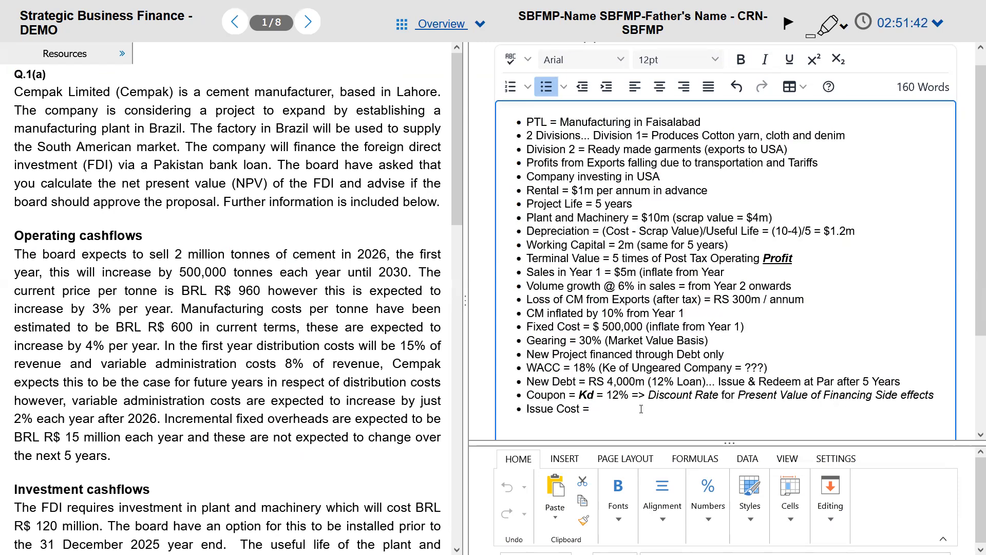
pyautogui.hotkey('alt', 'Tab')
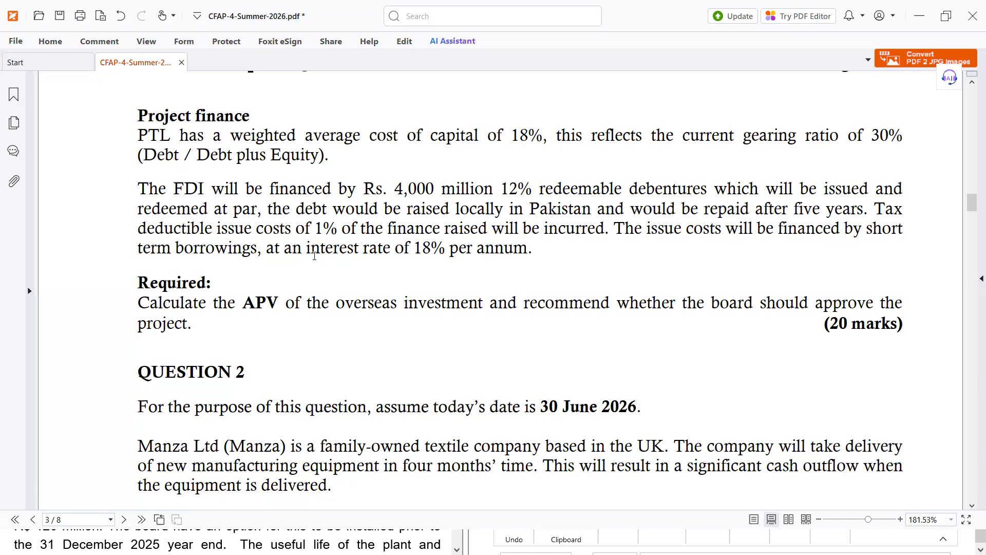
pyautogui.hotkey('alt', 'Tab')
pyautogui.hotkey('alt', 'Tab')
pyautogui.hotkey('alt', 'Tab')
pyautogui.write('1')
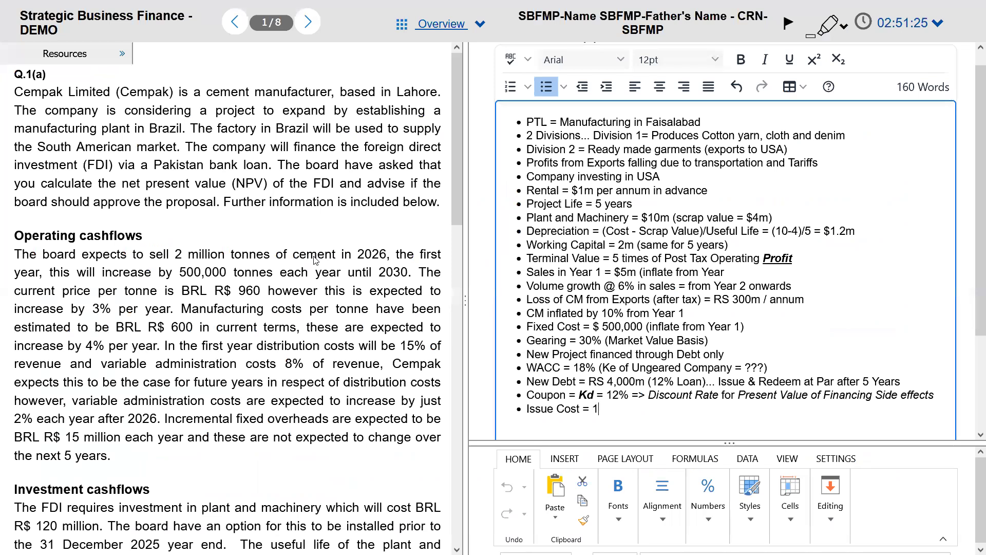
pyautogui.write('% (financed through 18')
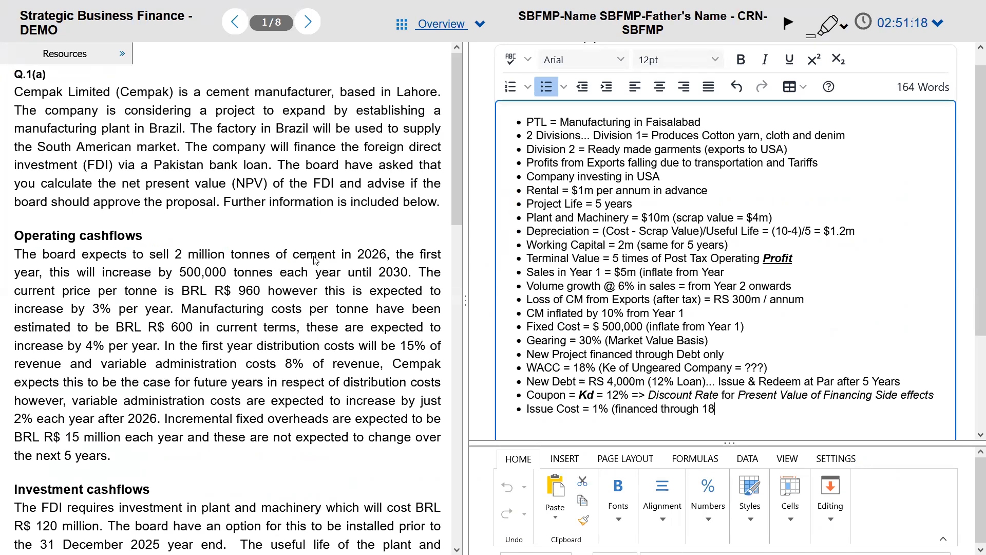
pyautogui.write('% Borrowing')
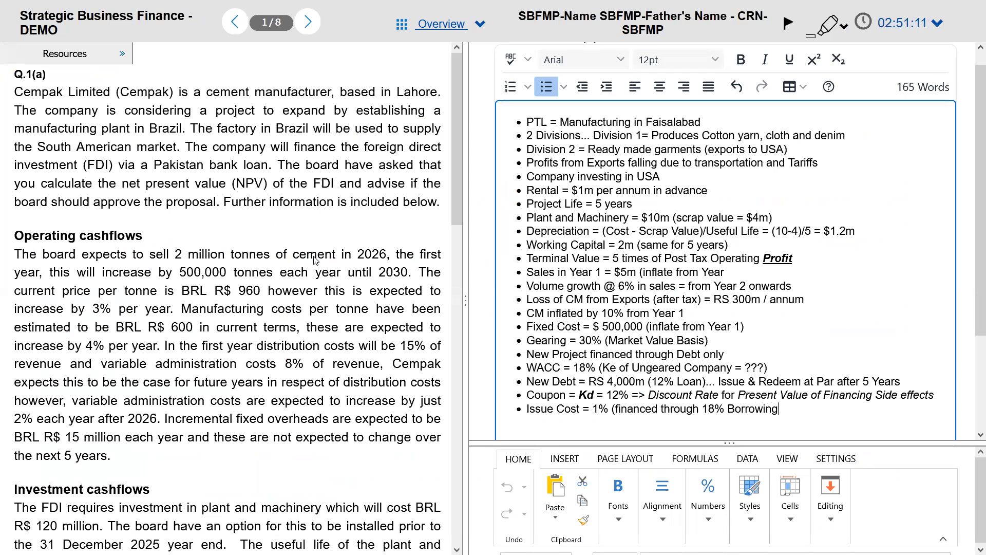
pyautogui.write(')')
# Step: Recheck the project finance details and drag the pane splitter down to enlarge the answer editor
pyautogui.hotkey('alt', 'Tab')
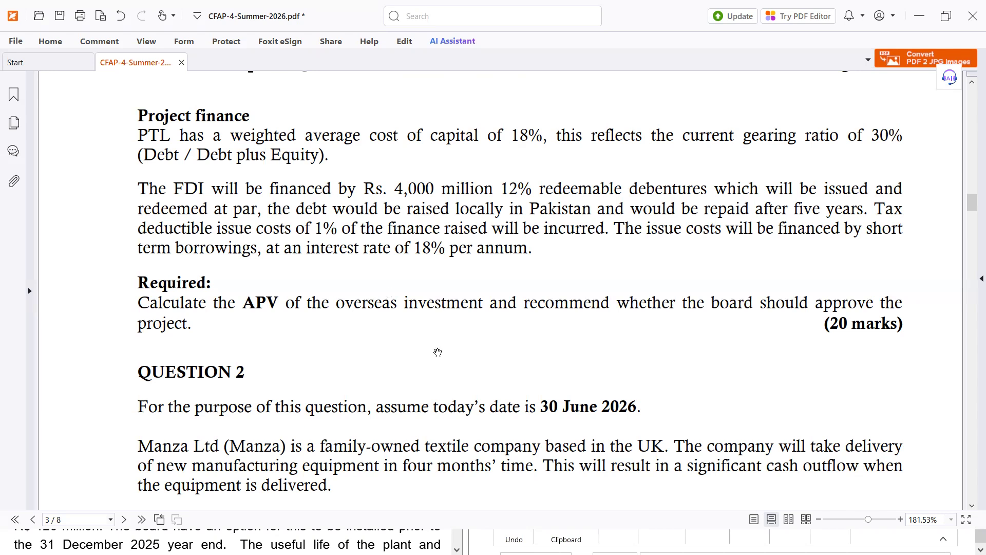
pyautogui.hotkey('alt', 'Tab')
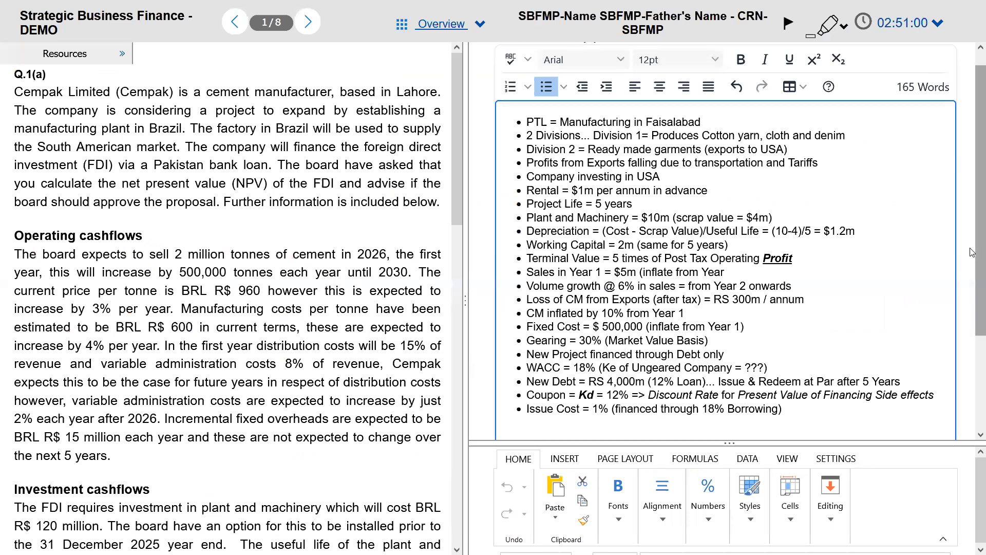
pyautogui.scroll(1, 972, 252)
pyautogui.moveTo(787, 444); pyautogui.dragTo(787, 472)
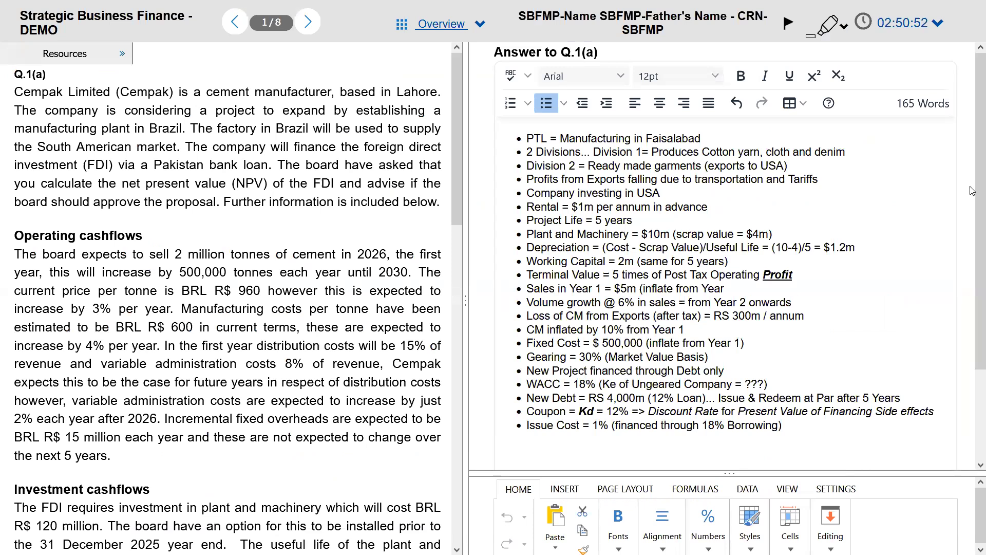
pyautogui.hotkey('alt', 'Tab')
pyautogui.hotkey('alt', 'Tab')
pyautogui.hotkey('alt', 'Tab')
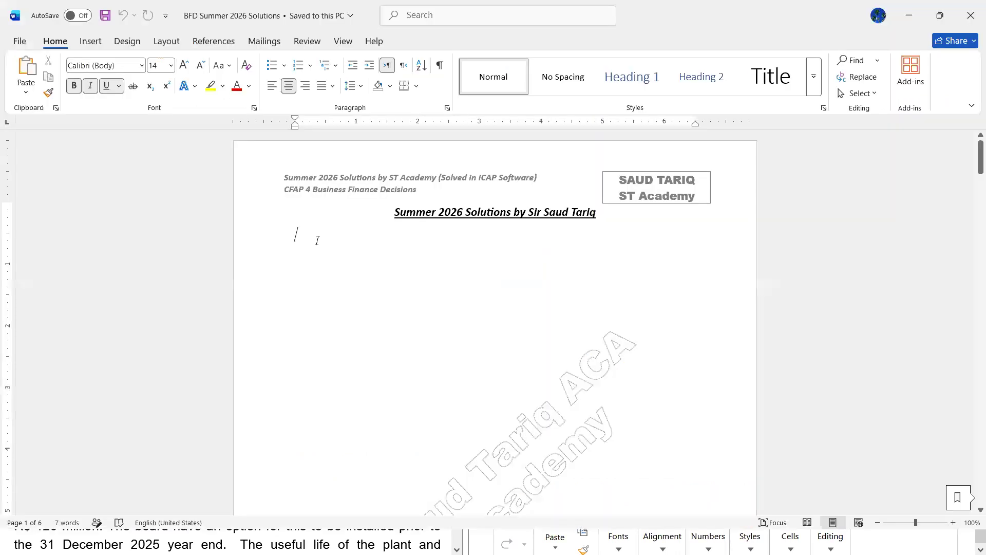
# Step: Paste the answer-notes screenshot left-aligned below the title and crop it to just the answer
pyautogui.hotkey('ctrl', 'l')
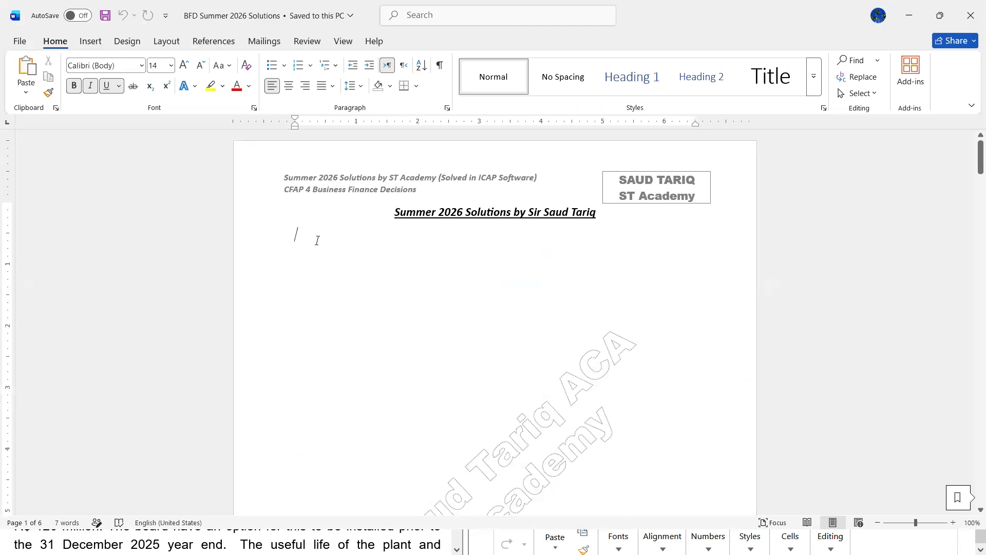
pyautogui.hotkey('ctrl', 'v')
pyautogui.rightClick(441, 264)
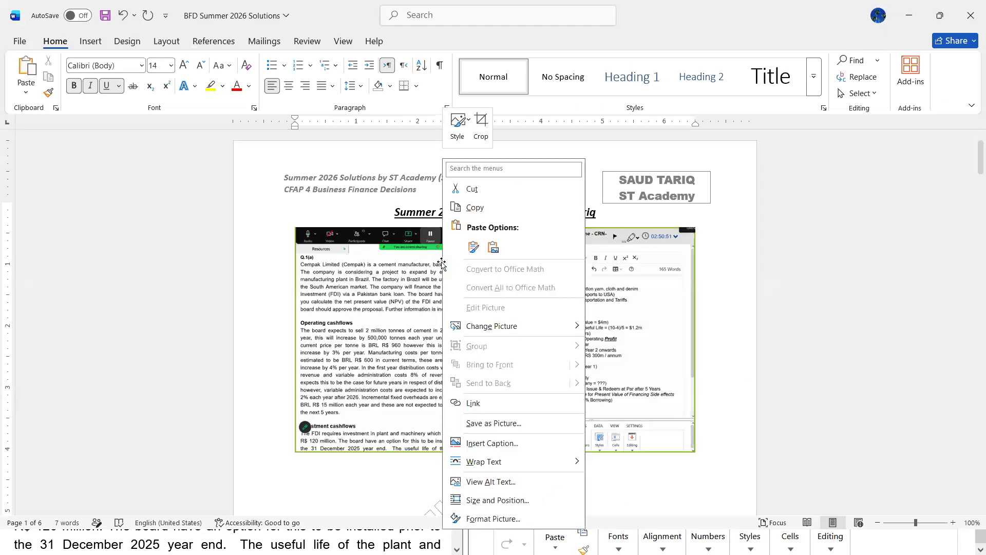
pyautogui.click(477, 135)
pyautogui.moveTo(494, 228); pyautogui.dragTo(504, 245)
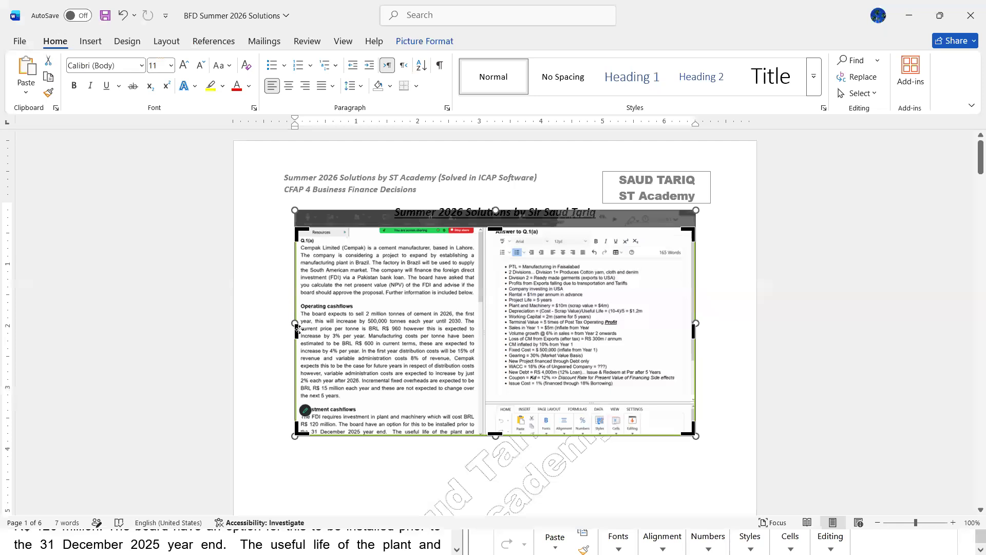
pyautogui.moveTo(296, 329); pyautogui.dragTo(494, 311)
pyautogui.moveTo(393, 434); pyautogui.dragTo(393, 386)
pyautogui.moveTo(495, 303); pyautogui.dragTo(482, 301)
pyautogui.click(626, 301)
# Step: Enlarge the cropped screenshot to span the full page width
pyautogui.click(464, 362)
pyautogui.moveTo(482, 387); pyautogui.dragTo(723, 501)
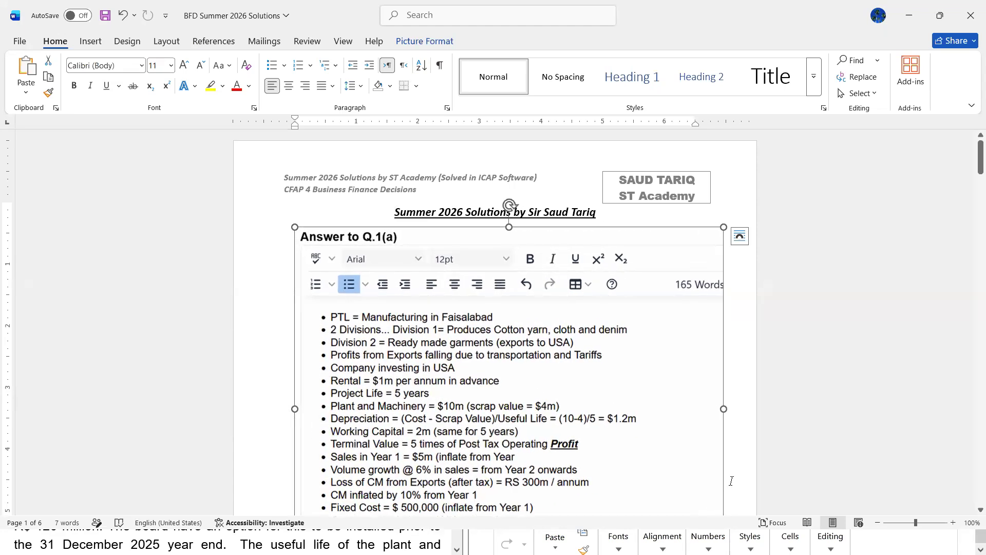
pyautogui.click(732, 480)
pyautogui.scroll(-10, 732, 481)
pyautogui.scroll(4, 732, 483)
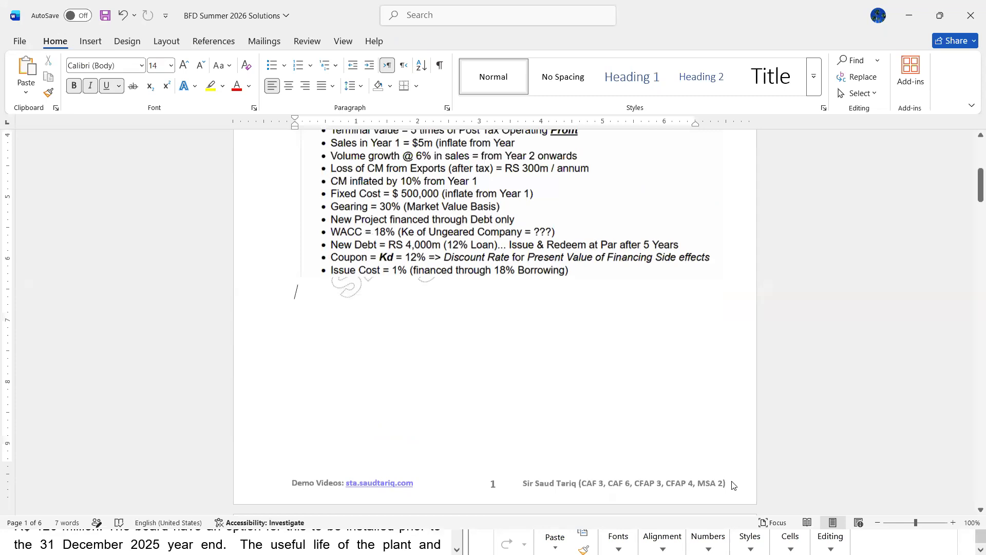
pyautogui.scroll(5, 731, 483)
pyautogui.hotkey('alt', 'Tab')
pyautogui.hotkey('alt', 'Tab')
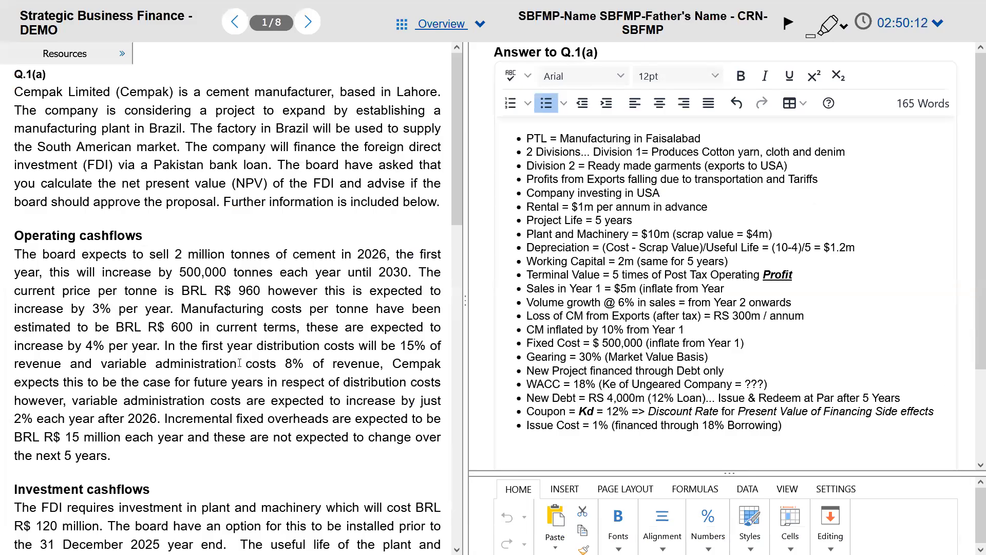
# Step: Mark the '500,000 tonnes each year' growth figure with yellow highlighter, then switch to the exam PDF
pyautogui.moveTo(166, 309); pyautogui.dragTo(229, 322)
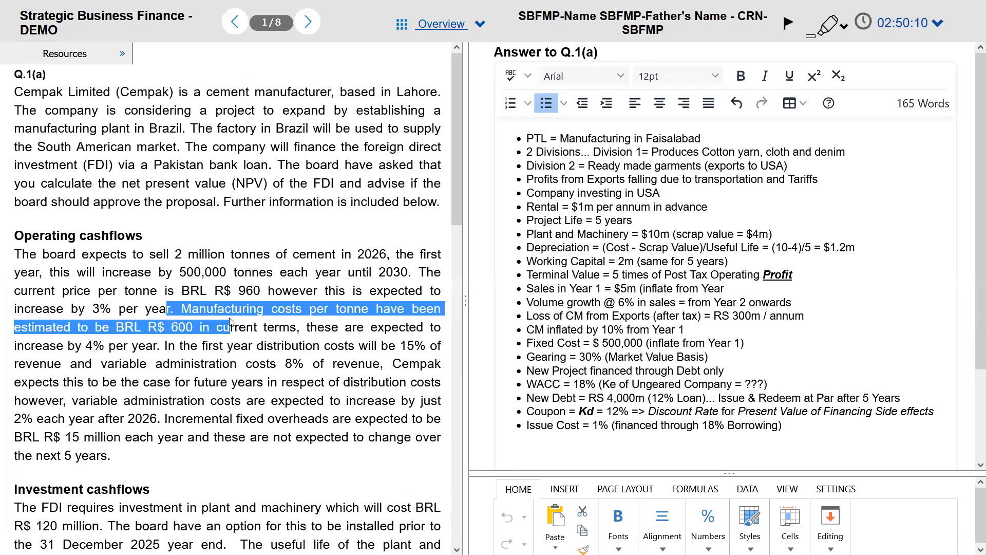
pyautogui.moveTo(157, 328); pyautogui.dragTo(269, 381)
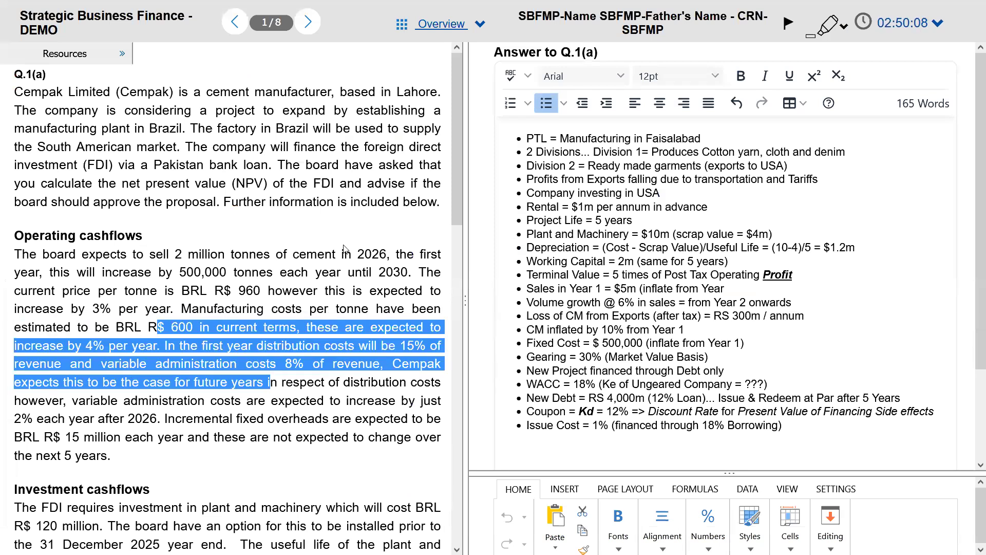
pyautogui.click(831, 24)
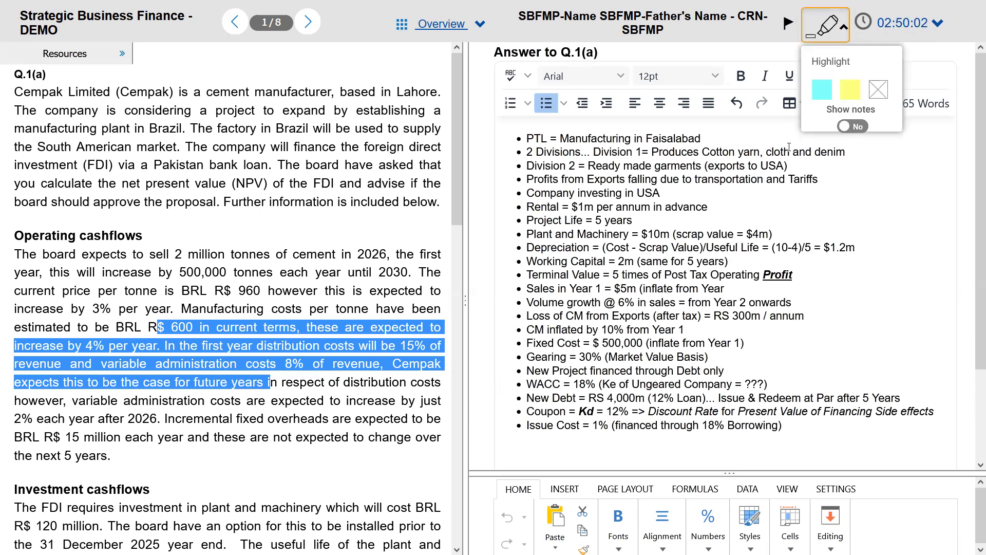
pyautogui.click(850, 89)
pyautogui.moveTo(182, 273); pyautogui.dragTo(337, 273)
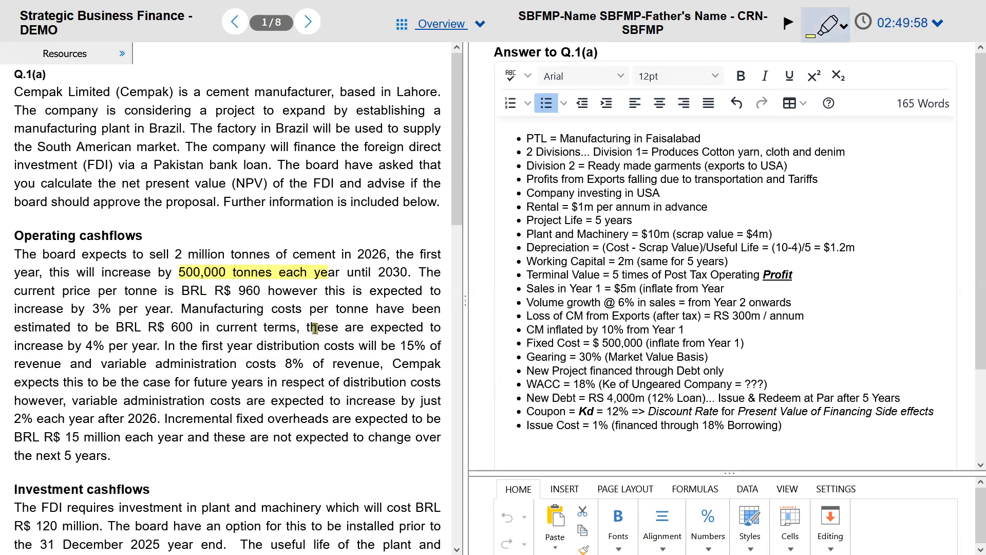
pyautogui.hotkey('alt', 'Tab')
pyautogui.hotkey('alt', 'Tab')
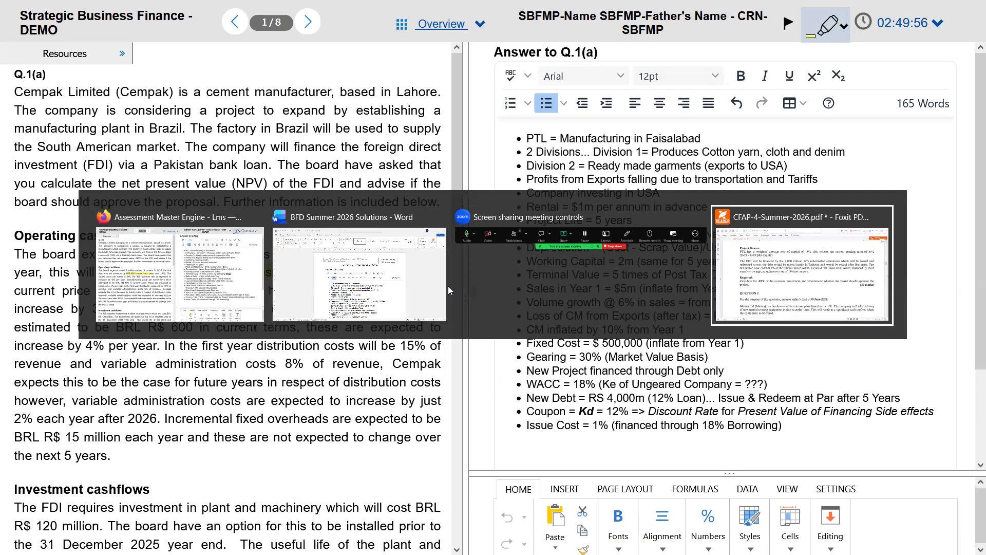
pyautogui.scroll(20, 455, 249)
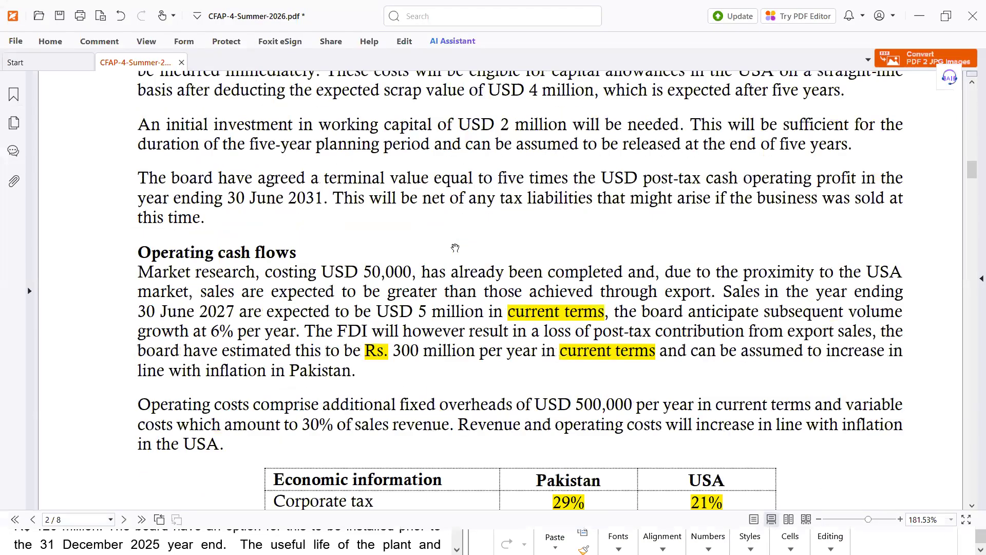
pyautogui.scroll(-20, 455, 248)
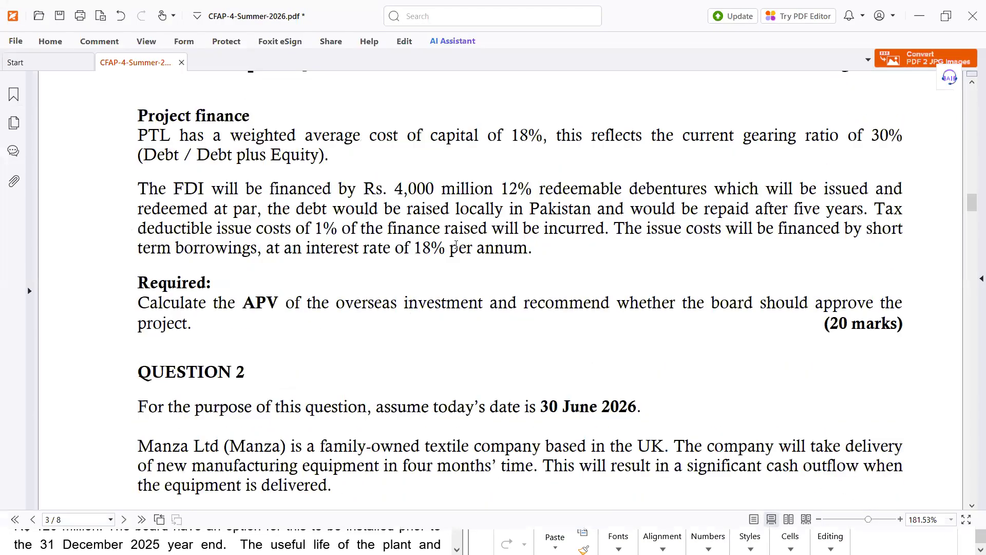
pyautogui.hotkey('alt', 'Tab')
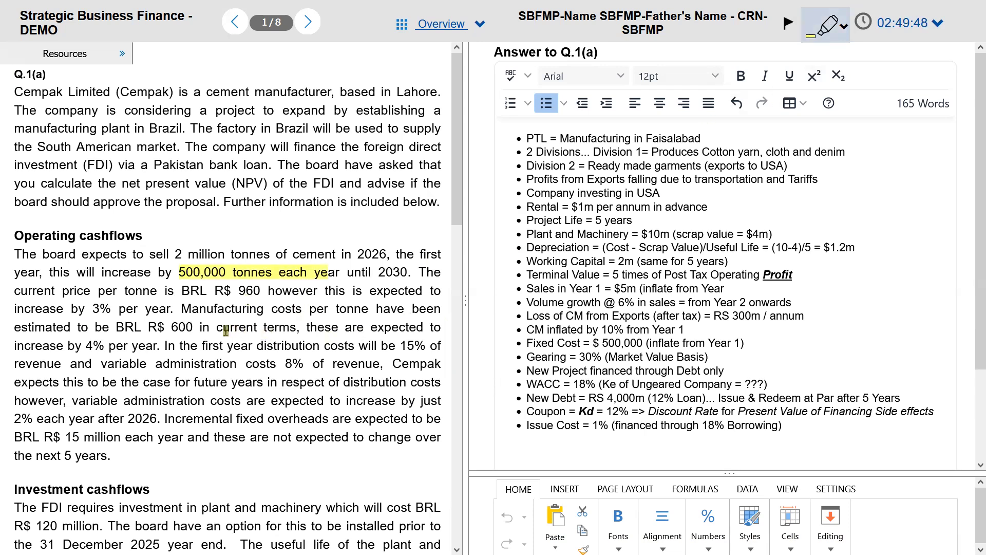
# Step: Highlight 'current terms', the 2% growth after 2026, and unchanged fixed overheads, then R$ 120 million in cyan
pyautogui.moveTo(217, 329); pyautogui.dragTo(297, 327)
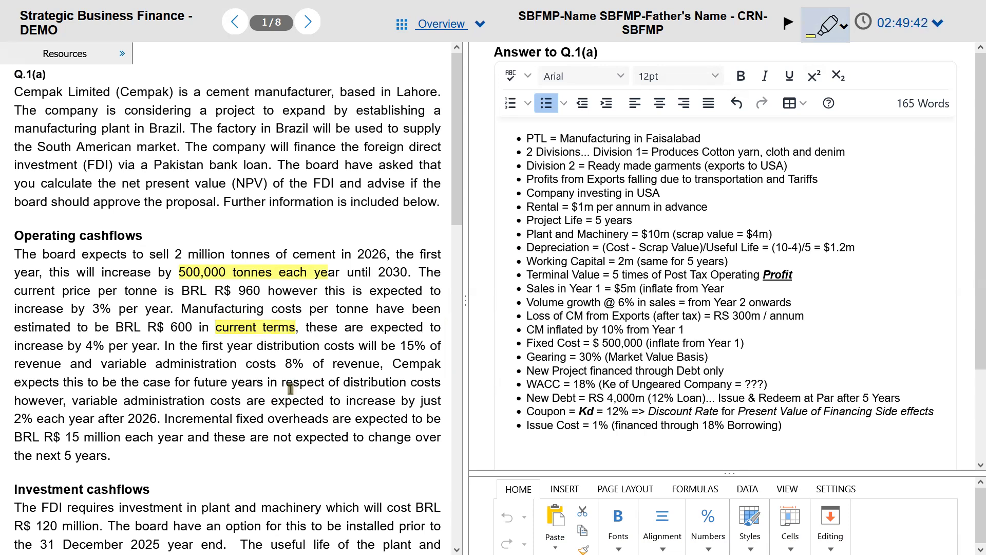
pyautogui.moveTo(26, 418); pyautogui.dragTo(157, 419)
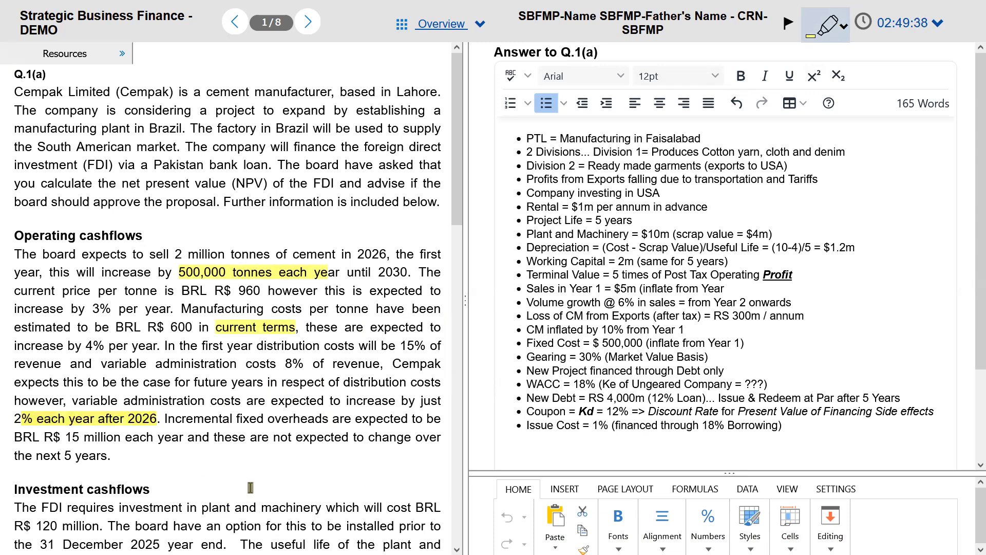
pyautogui.moveTo(232, 437); pyautogui.dragTo(111, 455)
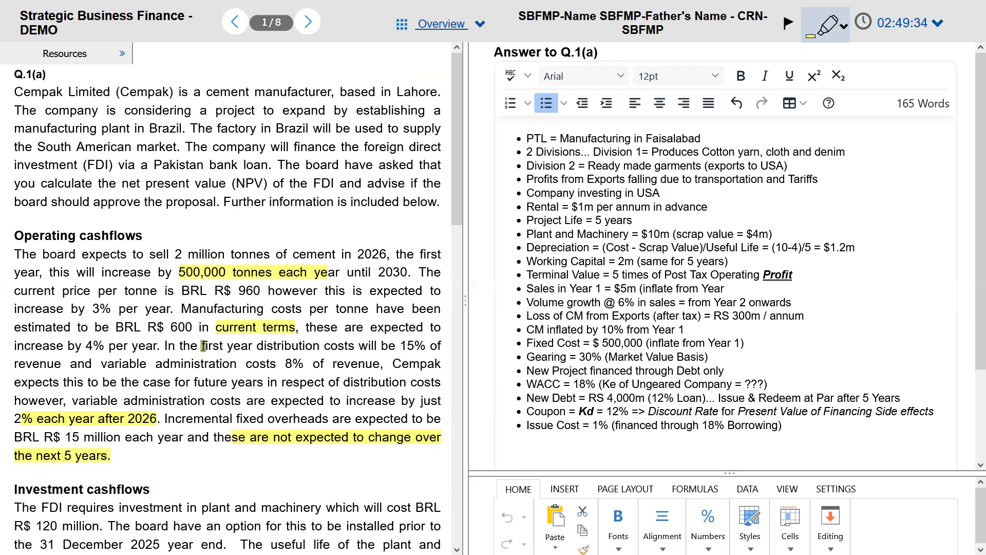
pyautogui.click(832, 27)
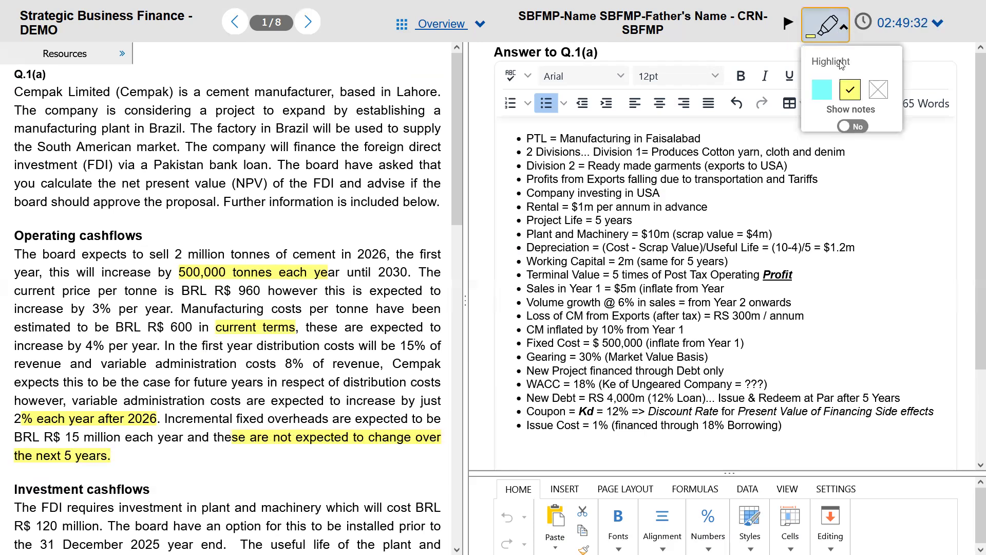
pyautogui.click(822, 90)
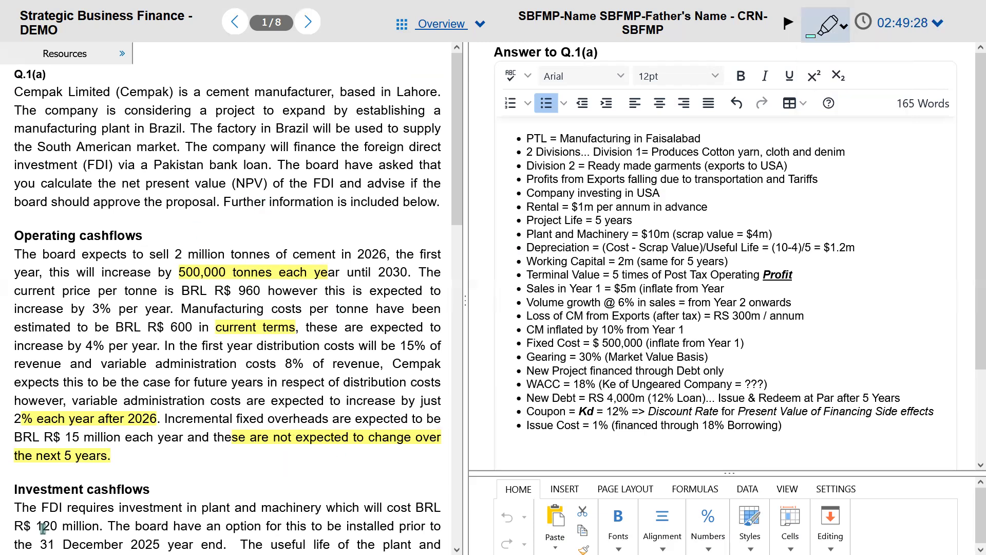
pyautogui.moveTo(15, 528); pyautogui.dragTo(116, 527)
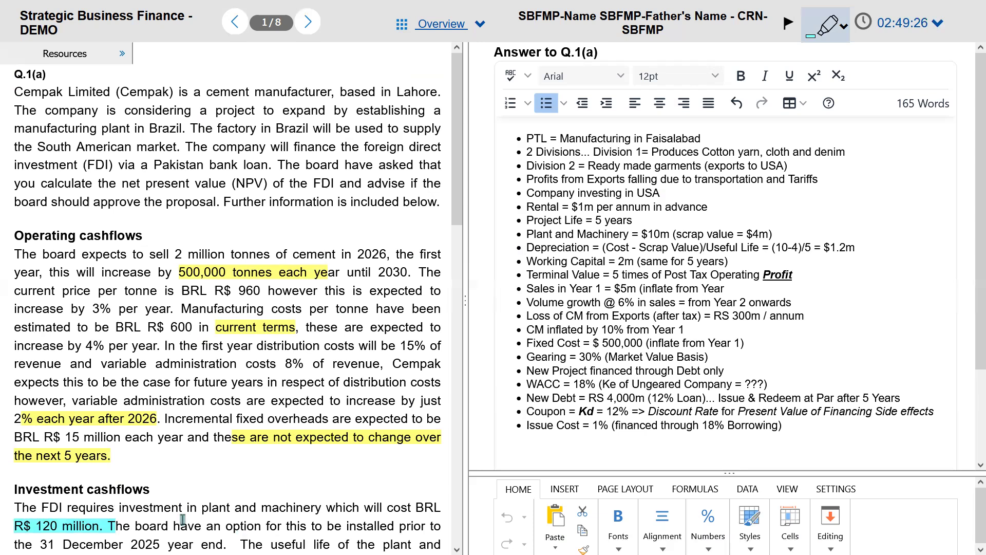
# Step: Erase the yellow highlight from '500,000 tonnes each year' using the no-colour option
pyautogui.click(844, 36)
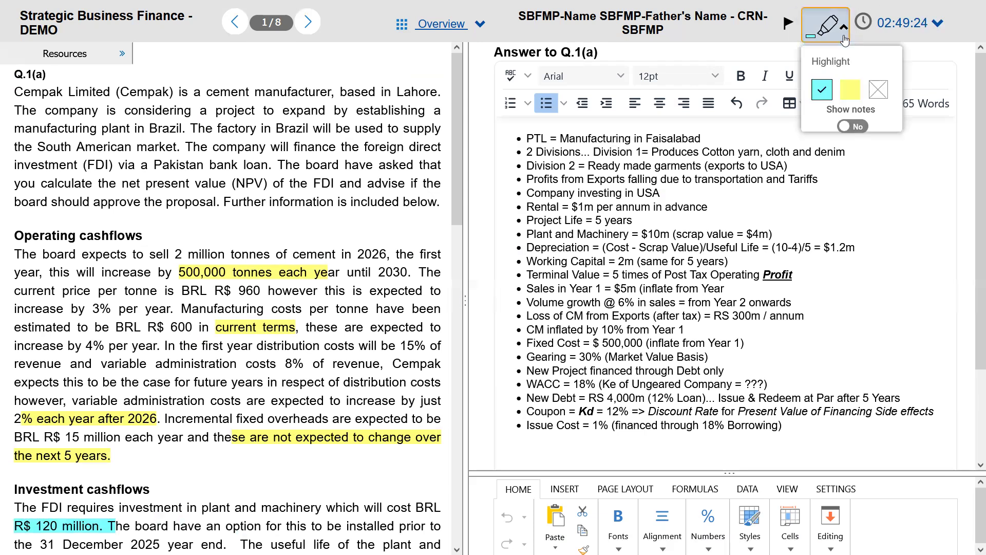
pyautogui.click(883, 95)
pyautogui.moveTo(179, 272); pyautogui.dragTo(341, 272)
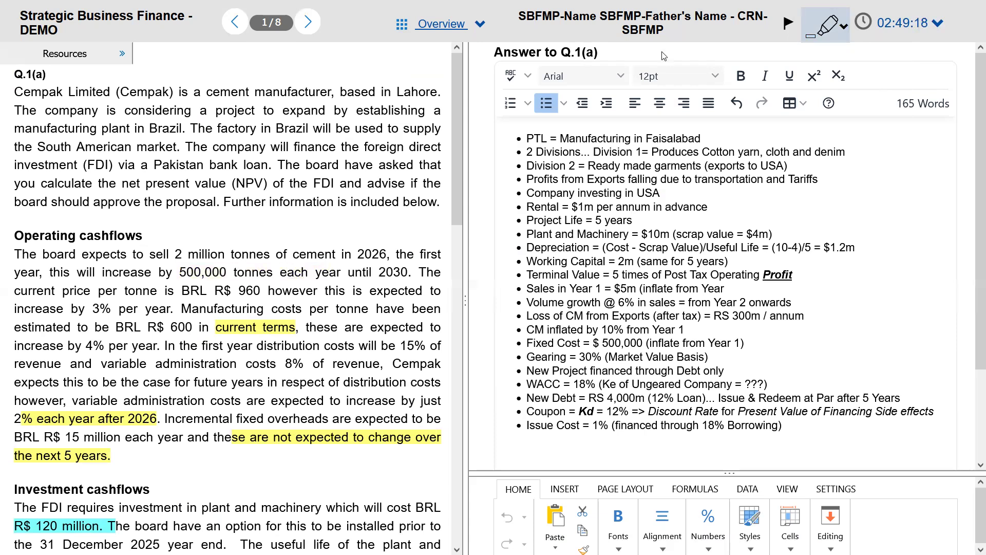
# Step: Select the cost passage down to the investment text and pick the remove-highlighting option
pyautogui.click(831, 34)
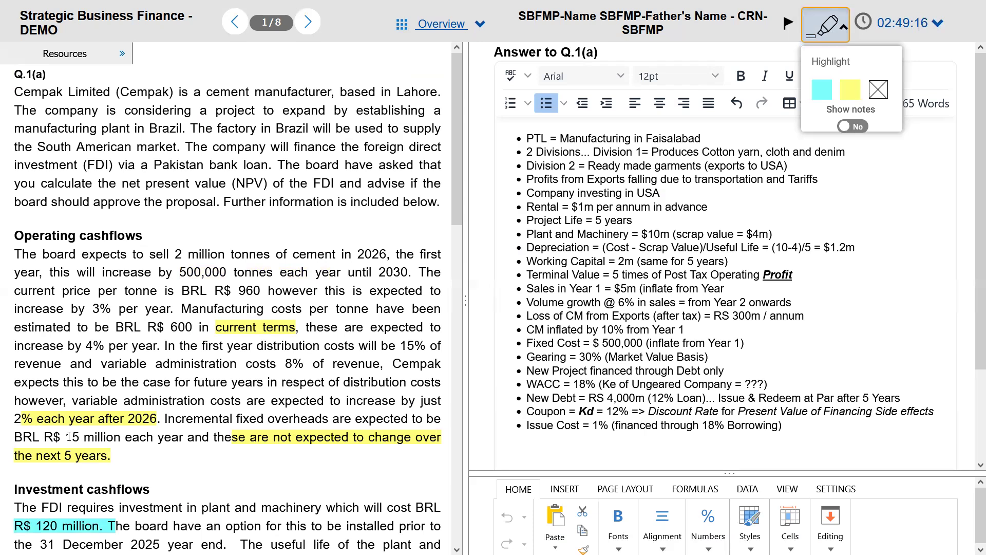
pyautogui.moveTo(93, 400); pyautogui.dragTo(98, 417)
pyautogui.moveTo(102, 381); pyautogui.dragTo(222, 529)
pyautogui.click(255, 162)
pyautogui.click(882, 96)
pyautogui.click(835, 25)
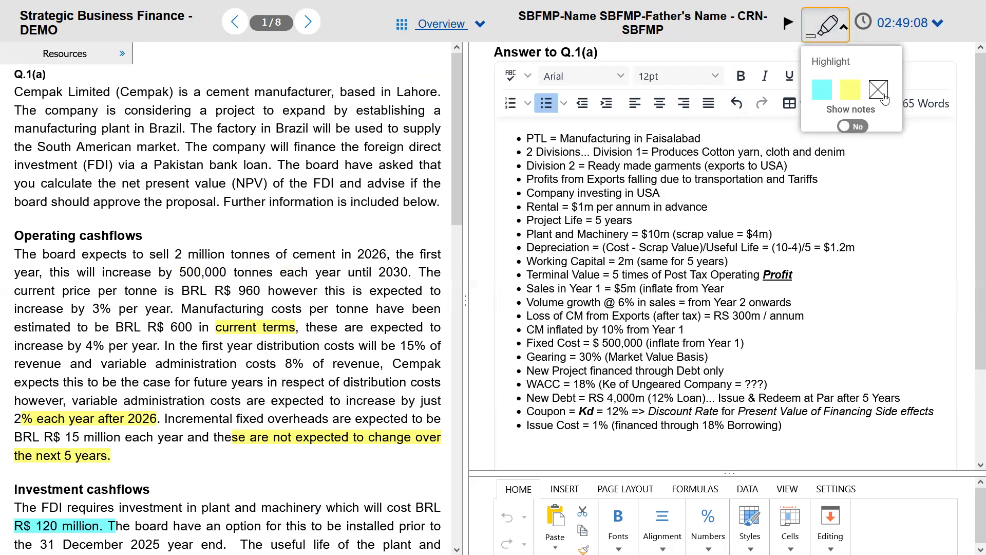
pyautogui.click(883, 98)
pyautogui.moveTo(70, 290)
pyautogui.mouseDown()
pyautogui.moveTo(15, 471)
pyautogui.moveTo(207, 508)
pyautogui.moveTo(216, 544)
pyautogui.mouseUp()
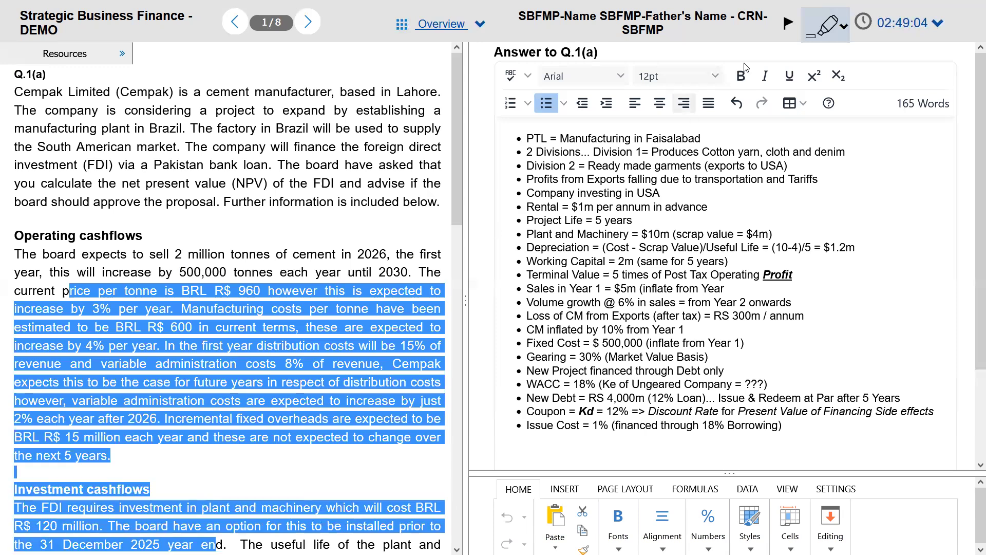
pyautogui.click(840, 42)
pyautogui.click(880, 93)
pyautogui.click(198, 257)
pyautogui.moveTo(209, 327)
pyautogui.mouseDown()
pyautogui.moveTo(289, 335)
pyautogui.moveTo(224, 308)
pyautogui.mouseUp()
pyautogui.click(295, 345)
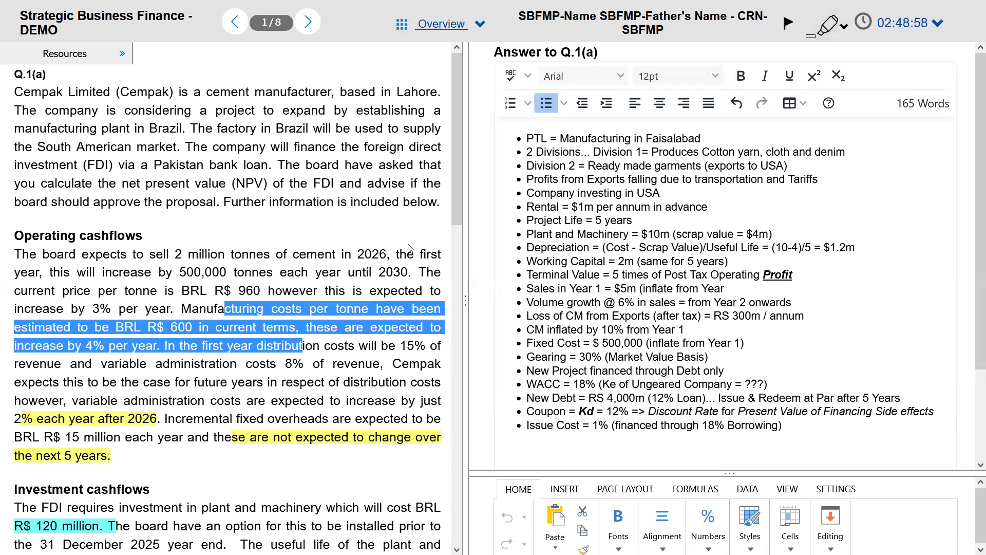
pyautogui.click(293, 303)
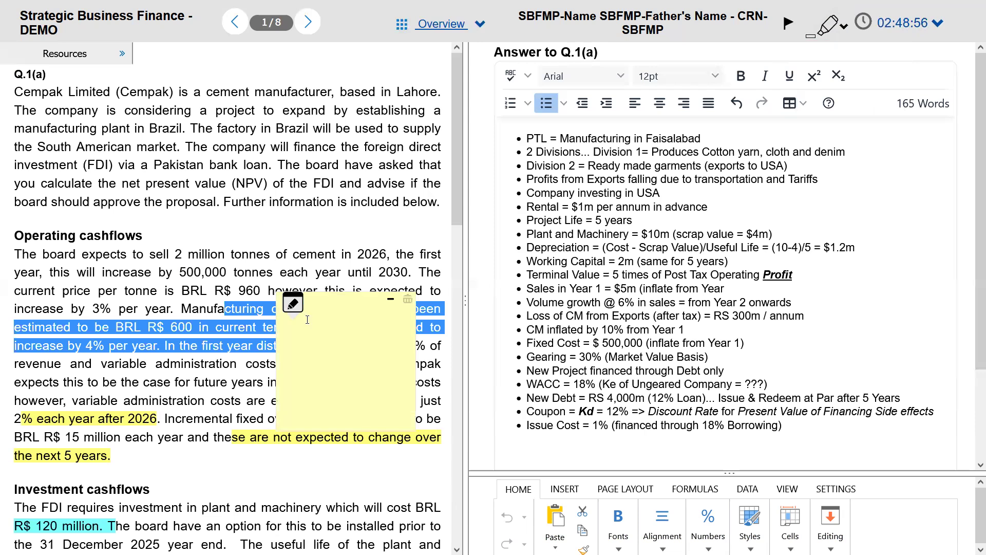
pyautogui.click(390, 299)
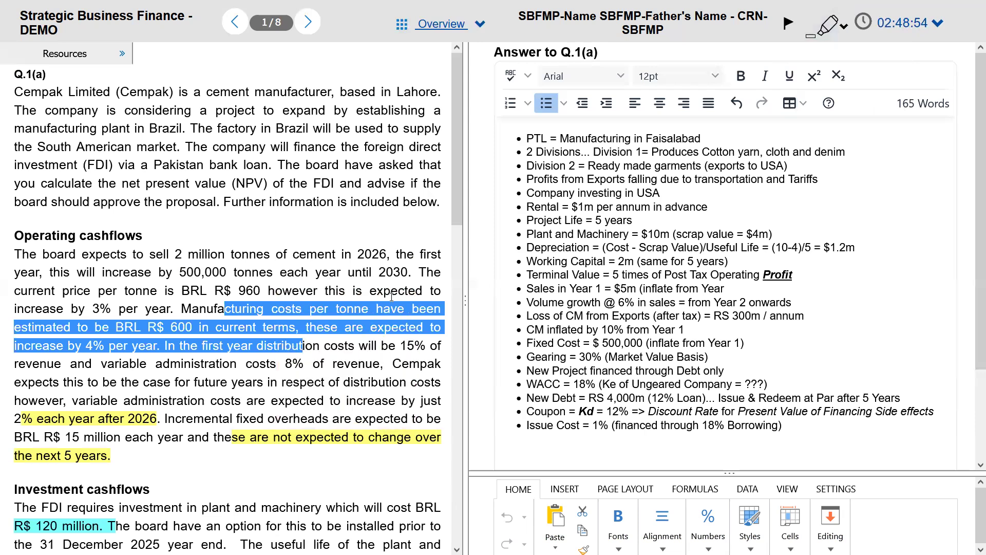
pyautogui.click(261, 402)
pyautogui.click(293, 303)
pyautogui.write('cxedede')
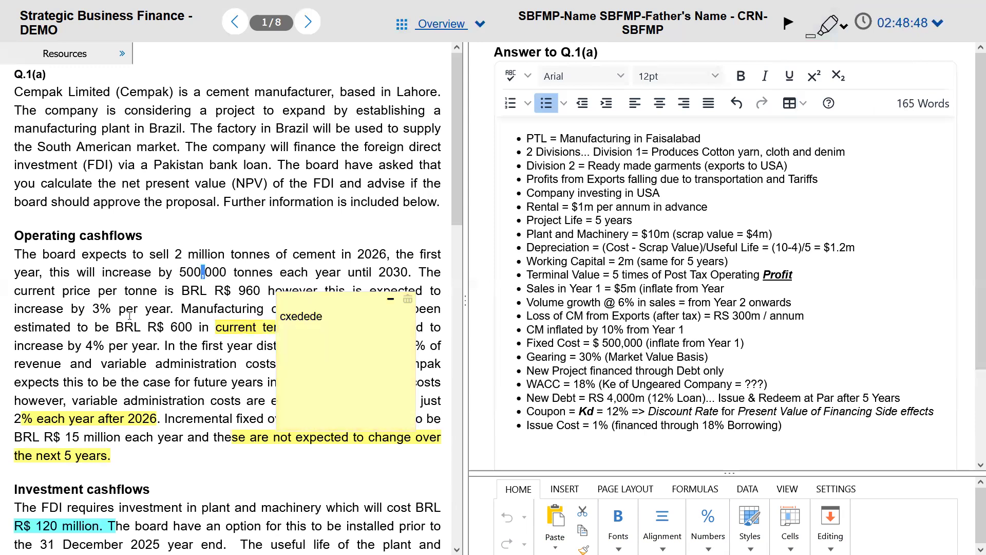
pyautogui.click(411, 304)
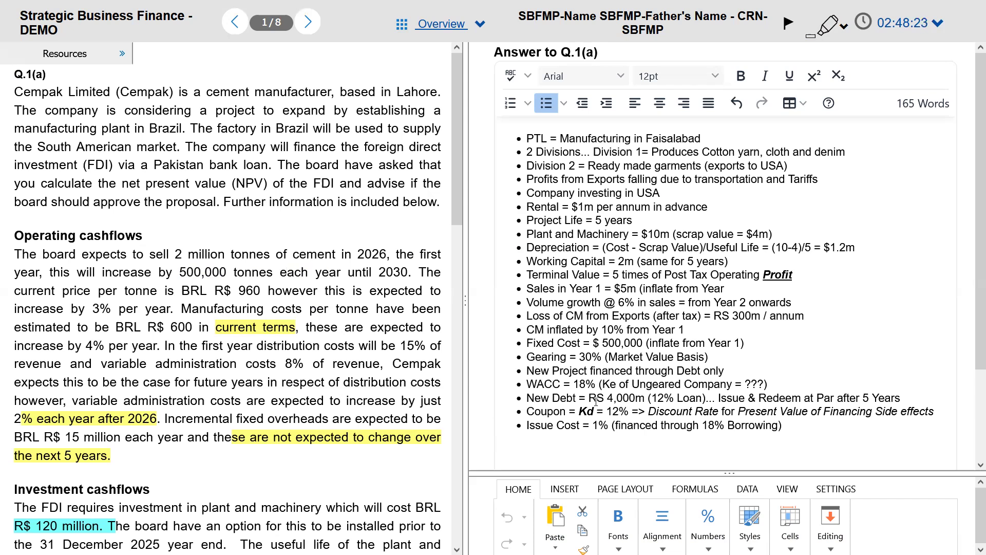
pyautogui.click(624, 443)
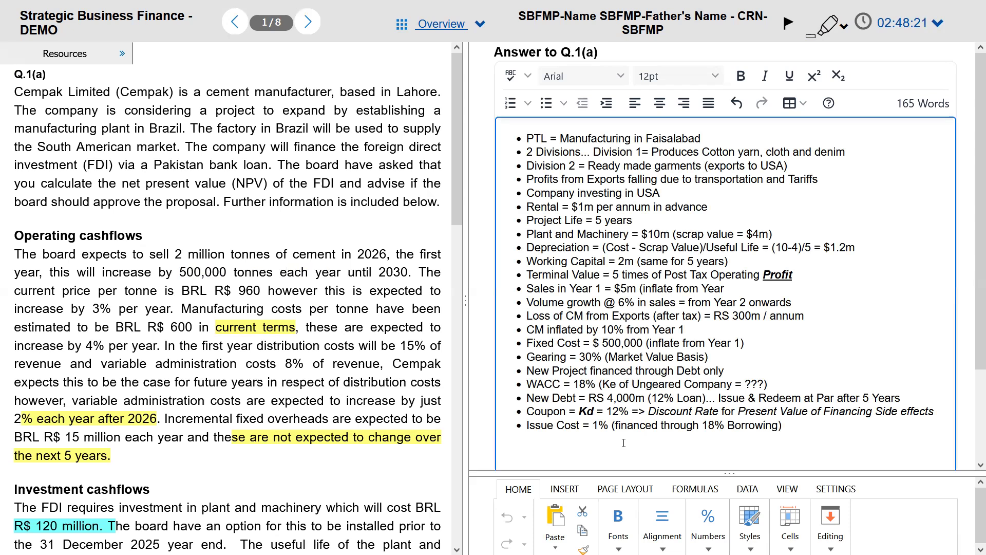
# Step: Enlarge the spreadsheet area and add a bold heading 'Computation of Adjusted Present Value:'
pyautogui.scroll(-3, 973, 275)
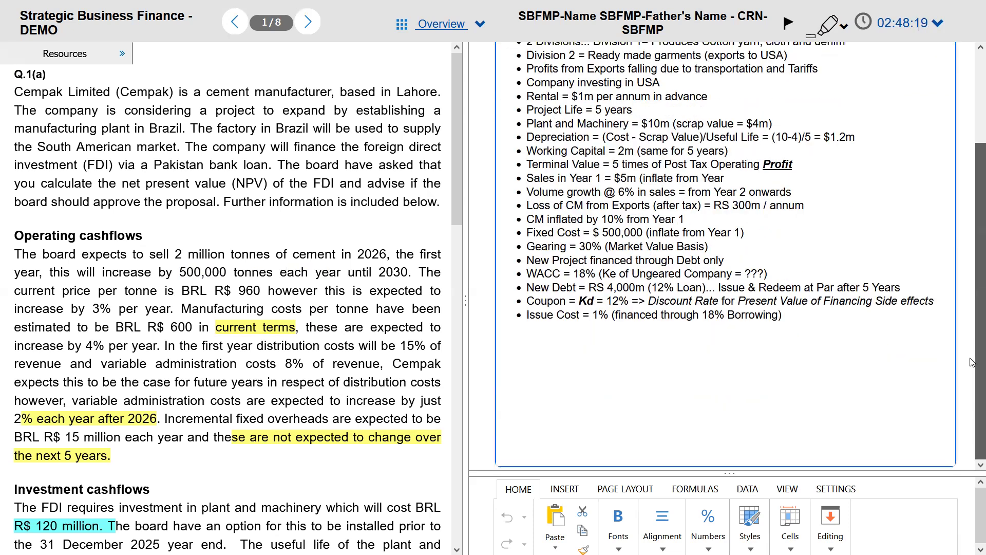
pyautogui.moveTo(666, 471); pyautogui.dragTo(666, 359)
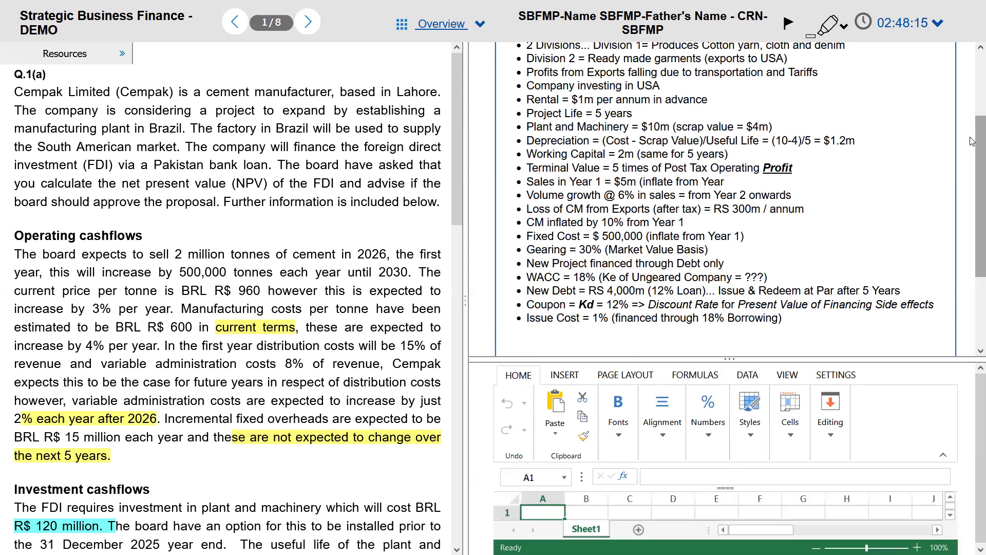
pyautogui.scroll(-3, 552, 237)
pyautogui.click(552, 237)
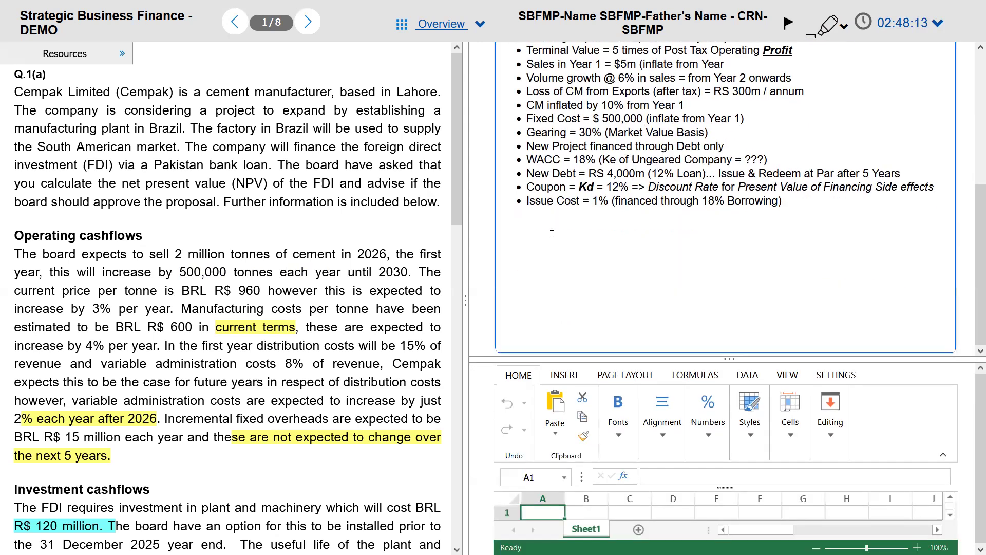
pyautogui.write('Com')
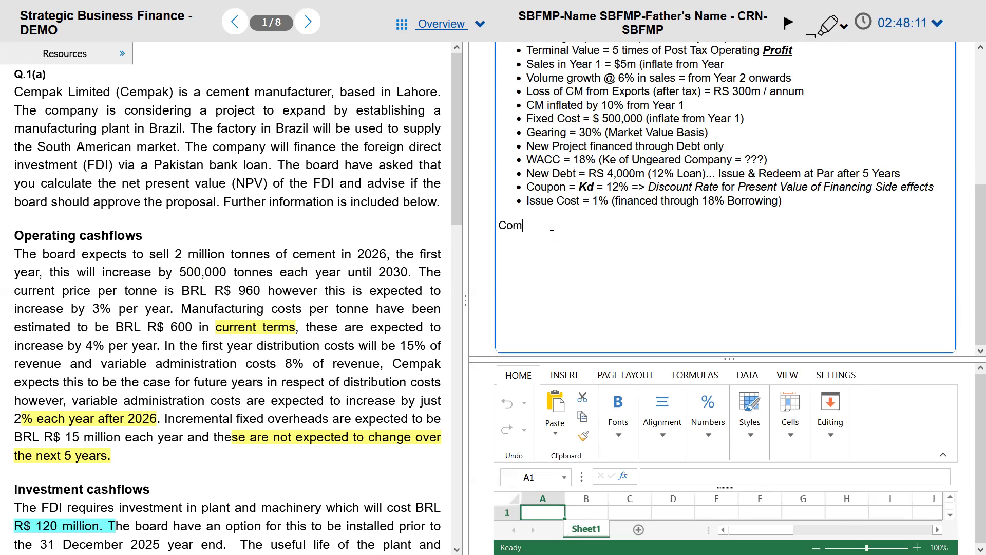
pyautogui.write('putation')
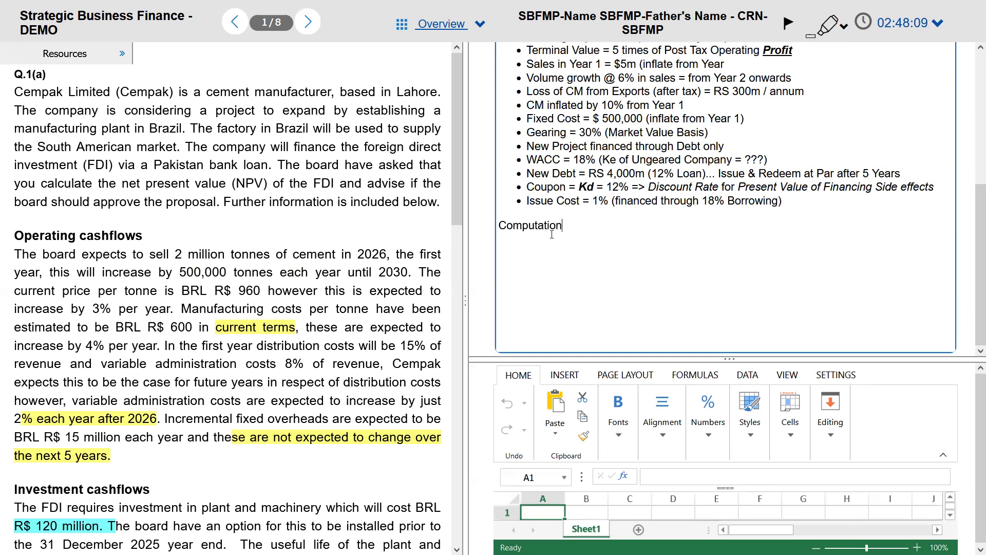
pyautogui.write(' of Adjusted Present Valkue')
pyautogui.press('BackSpace')
pyautogui.press('BackSpace')
pyautogui.press('BackSpace')
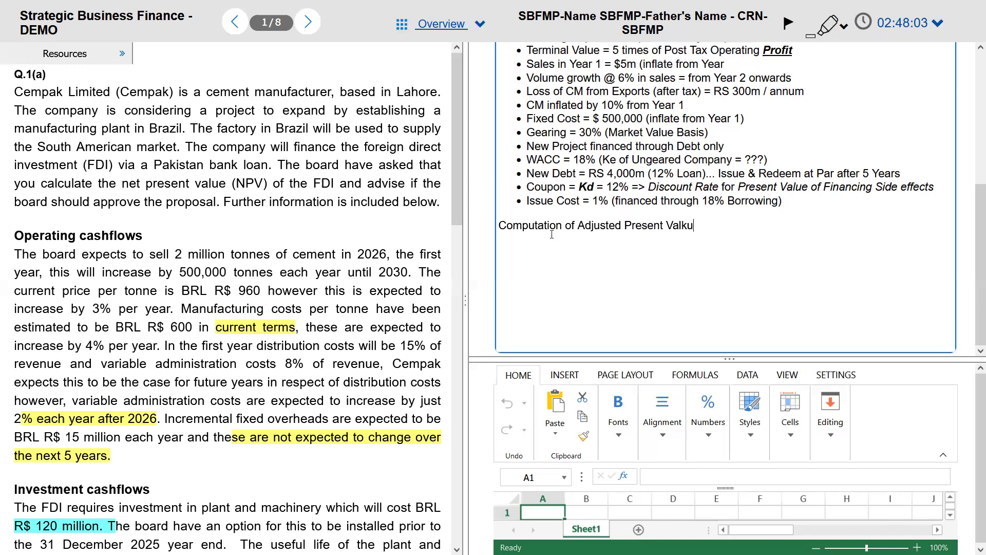
pyautogui.write('e')
pyautogui.press('BackSpace')
pyautogui.write('ue:')
pyautogui.press('Return')
pyautogui.hotkey('shift', 'Up')
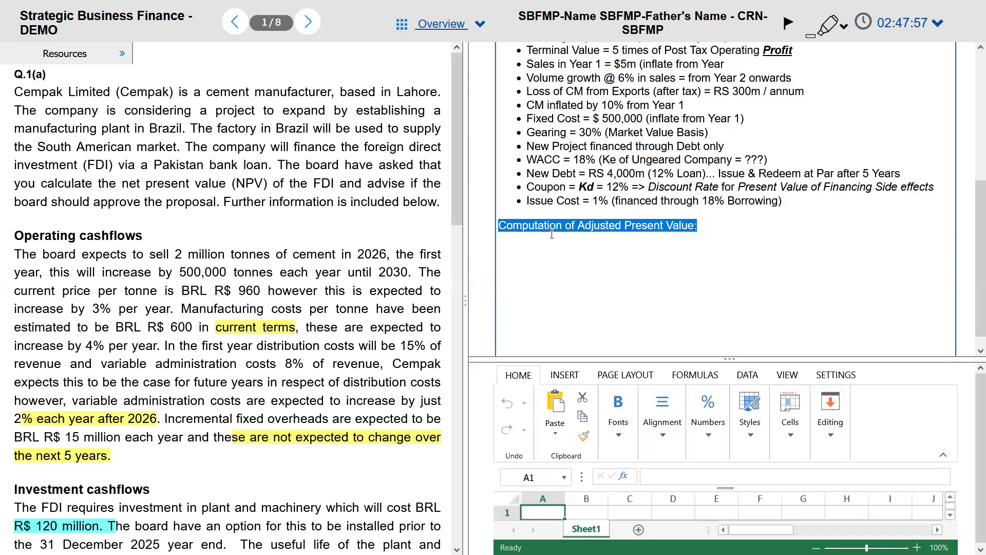
pyautogui.hotkey('ctrl', 'b')
pyautogui.press('Right')
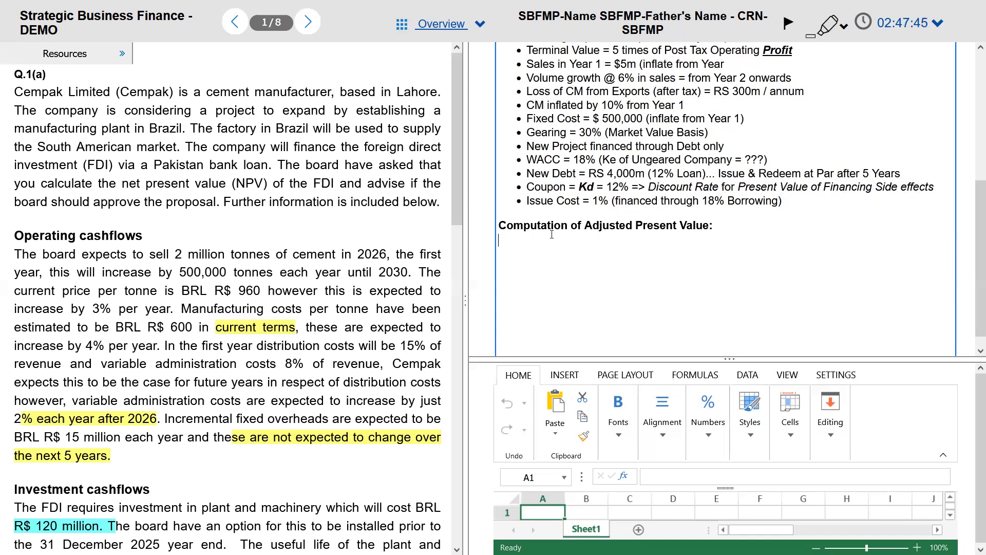
# Step: Add dotted lines '1. Base Case NPV ... xxxx' and '2. Present Value of Financing Side effects ... xxxx'
pyautogui.write('1. Base Case NPV')
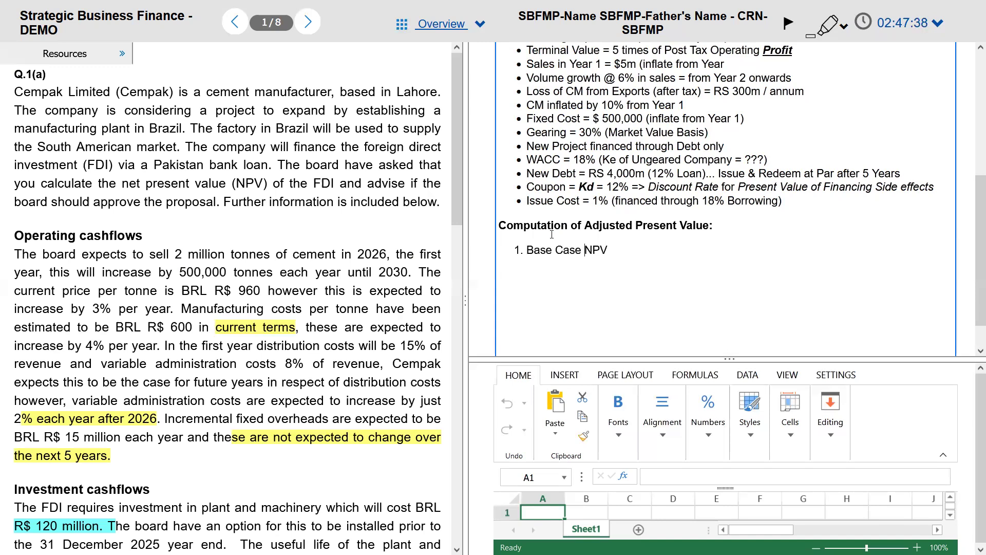
pyautogui.hotkey('ctrl', 'Left')
pyautogui.press('BackSpace')
pyautogui.write('1')
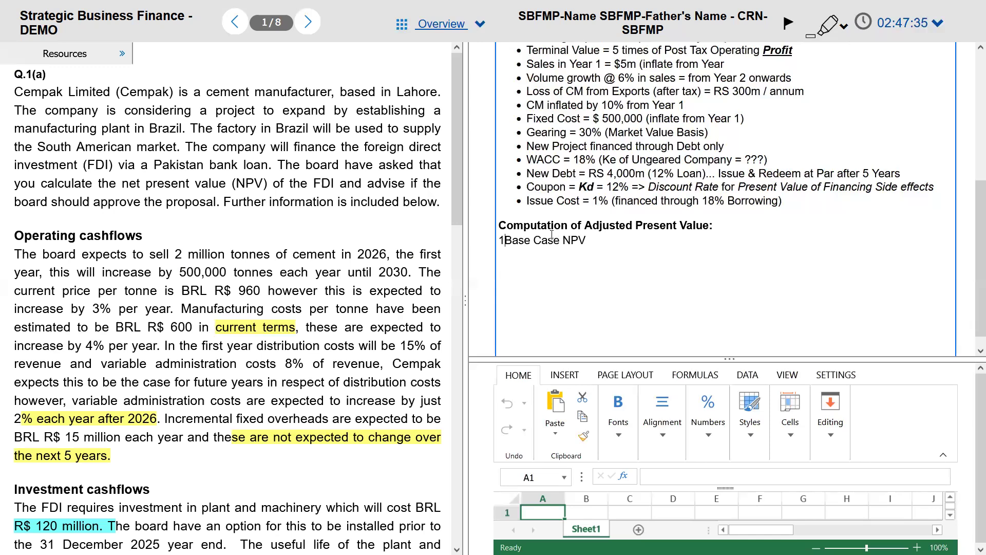
pyautogui.write('.')
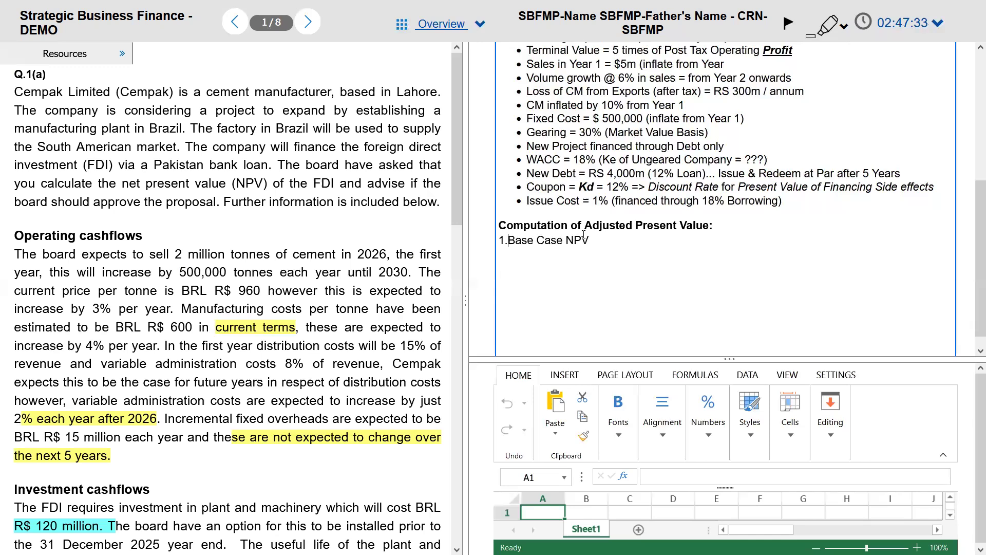
pyautogui.write('......')
pyautogui.write('............')
pyautogui.write(' xxxx')
pyautogui.write('2.Pre')
pyautogui.write('snet')
pyautogui.press('BackSpace')
pyautogui.press('BackSpace')
pyautogui.press('BackSpace')
pyautogui.write('ent Value of')
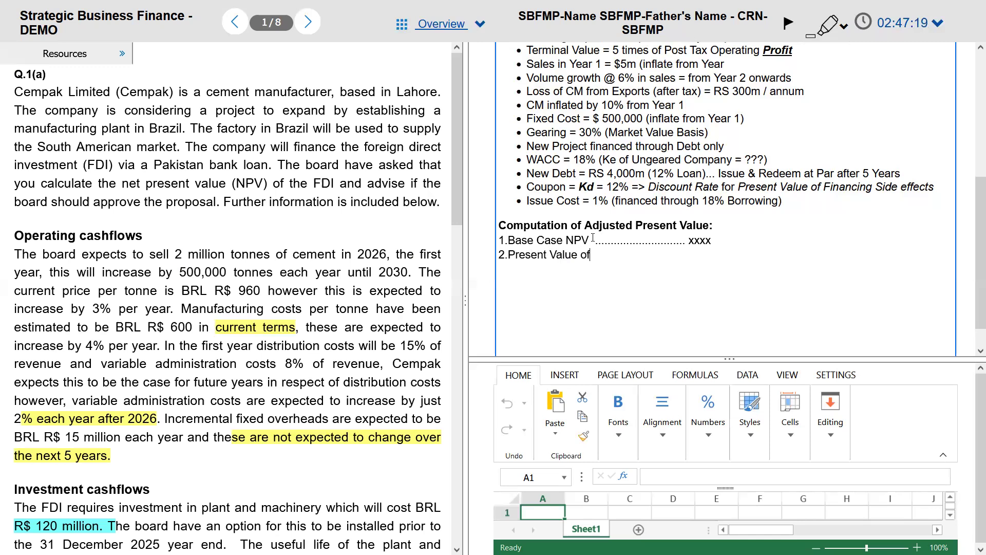
pyautogui.write(' Financing Sideeffects')
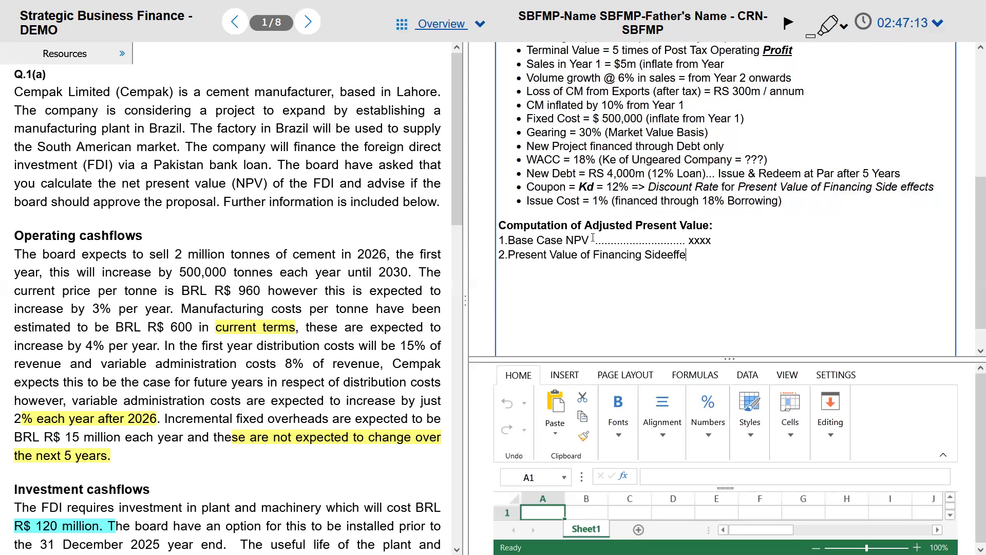
pyautogui.click(670, 253)
pyautogui.click(682, 240)
pyautogui.write('..........')
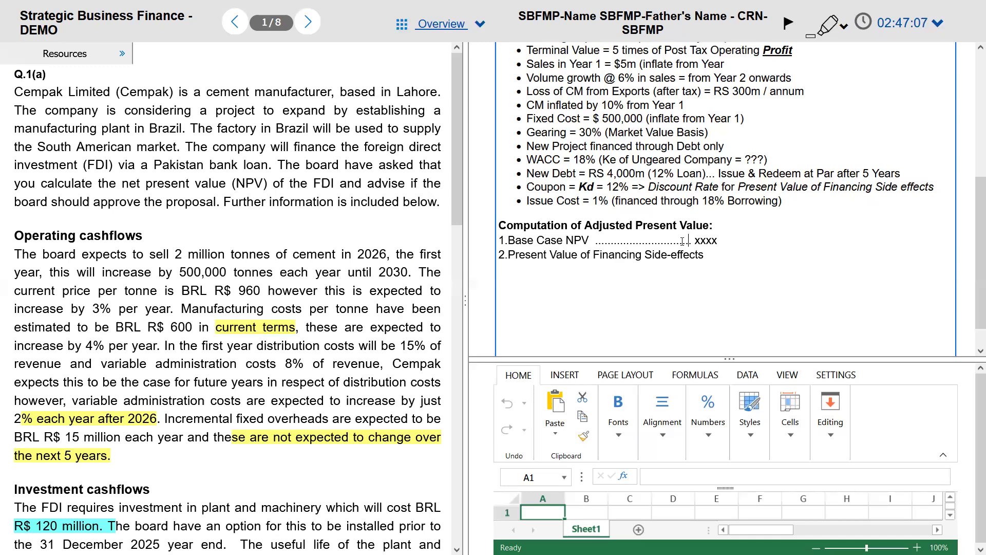
pyautogui.write('....xxxx')
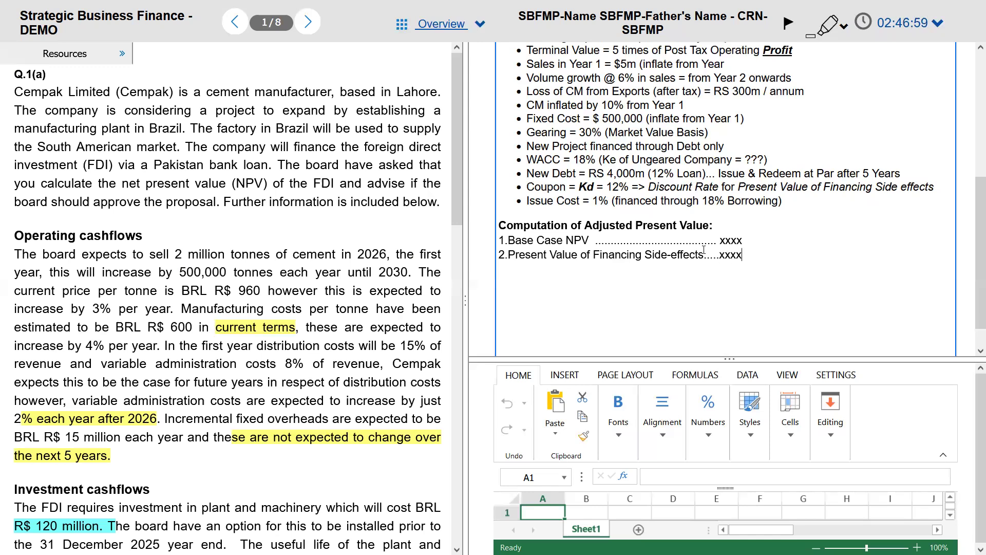
# Step: Underline the line 2 amount, append '(APV)' to the heading, and add the 'APV ... XXX' total line
pyautogui.hotkey('ctrl', 'shift', 'Left')
pyautogui.hotkey('ctrl', 'u')
pyautogui.press('Right')
pyautogui.press('Return')
pyautogui.write('Apv')
pyautogui.click(709, 225)
pyautogui.write('(APV)')
pyautogui.click(578, 273)
pyautogui.press('BackSpace')
pyautogui.press('BackSpace')
pyautogui.write('pv')
pyautogui.press('BackSpace')
pyautogui.press('BackSpace')
pyautogui.write('PV.............................................................')
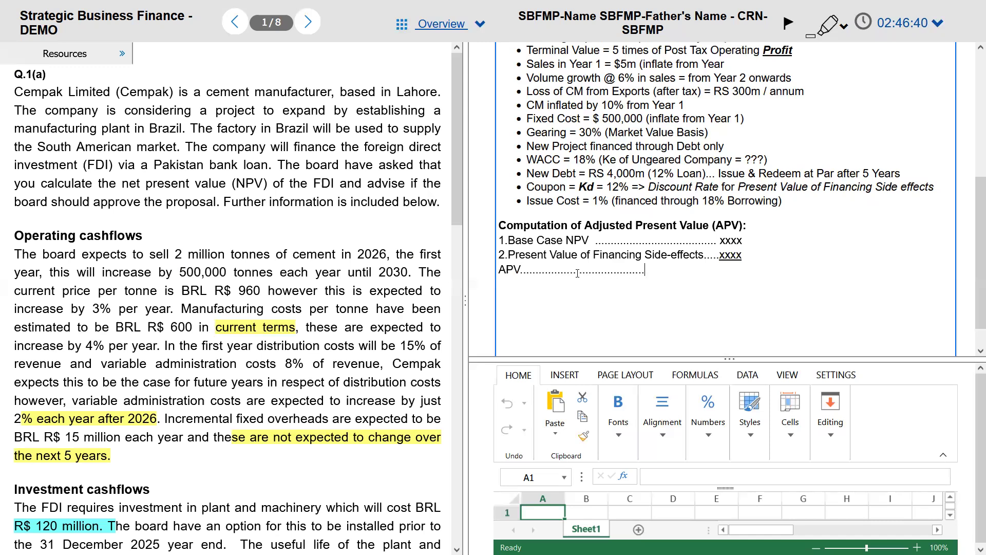
pyautogui.write('........XXX')
pyautogui.hotkey('shift', 'Left')
pyautogui.hotkey('shift', 'Left')
pyautogui.hotkey('shift', 'Left')
# Step: Underline the APV total and note discount rates: Ke of Ungeared for Base Case NPV, Kd = 12%
pyautogui.hotkey('ctrl', 'u')
pyautogui.press('Left')
pyautogui.click(767, 237)
pyautogui.write('(Discount Rate ')
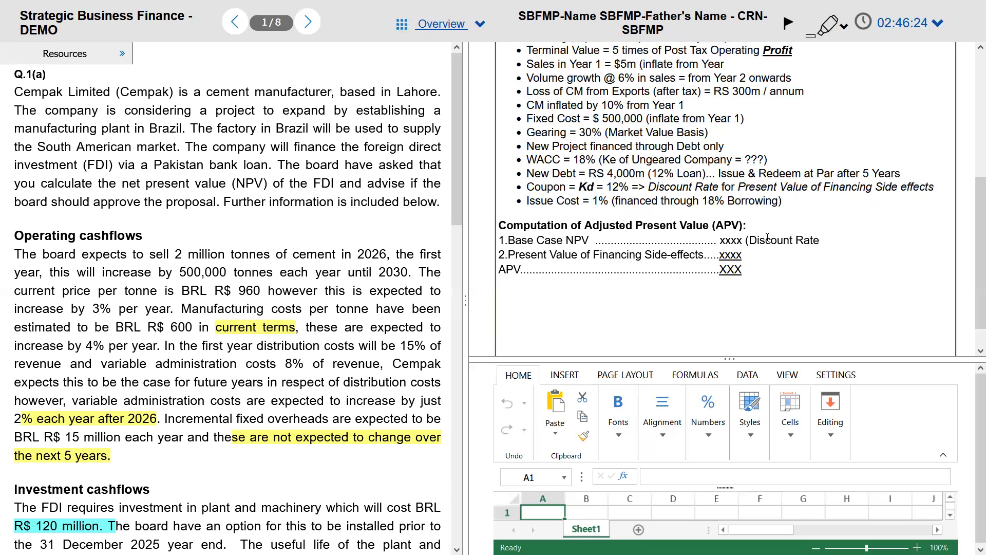
pyautogui.write('Ke of Ungeared')
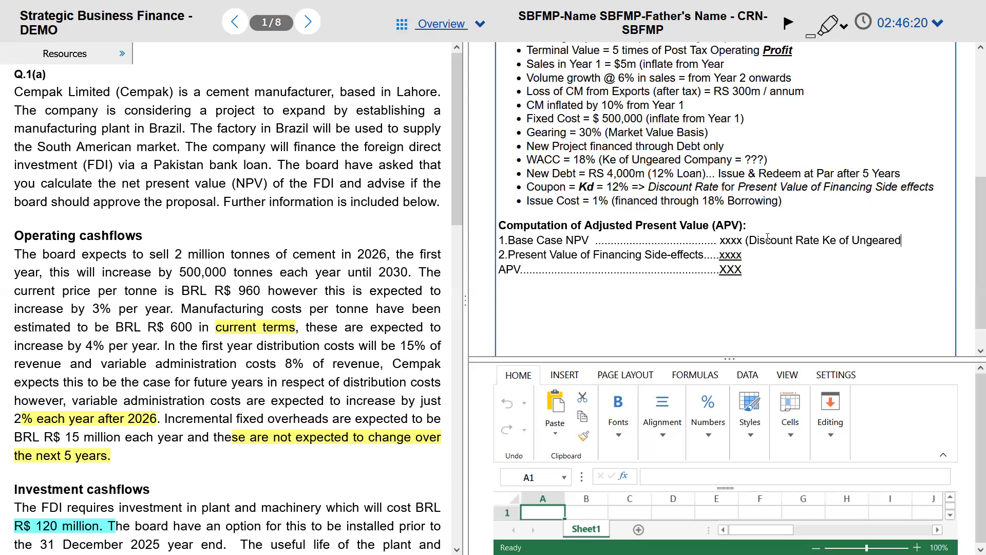
pyautogui.write(')')
pyautogui.write(' (Dius')
pyautogui.press('BackSpace')
pyautogui.press('BackSpace')
pyautogui.write('scount Rate is K')
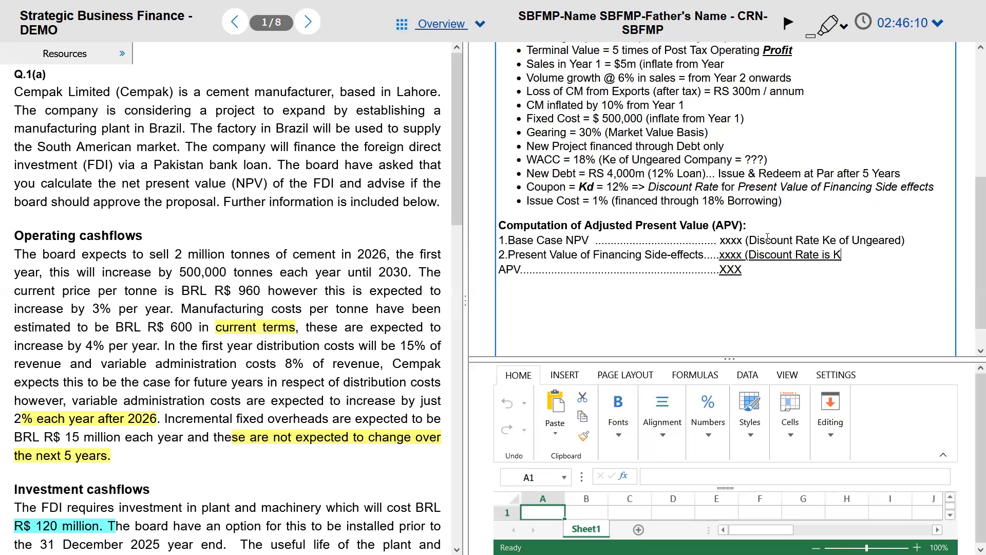
pyautogui.write('d =12%)')
pyautogui.hotkey('ctrl', 'shift', 'Left')
pyautogui.hotkey('ctrl', 'shift', 'Left')
pyautogui.hotkey('ctrl', 'shift', 'Left')
pyautogui.hotkey('ctrl', 'shift', 'Left')
pyautogui.hotkey('ctrl', 'shift', 'Left')
pyautogui.hotkey('ctrl', 'shift', 'Left')
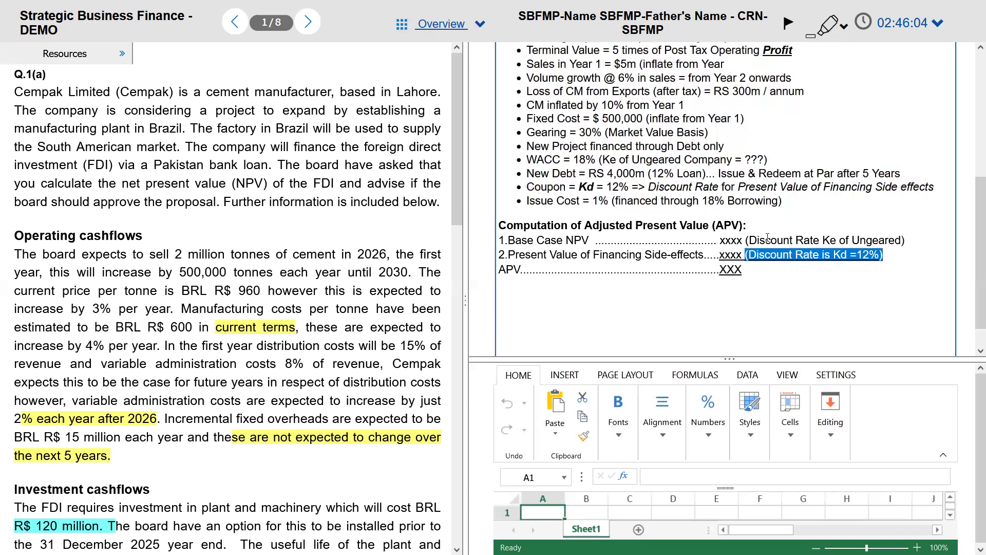
pyautogui.hotkey('ctrl', 'u')
pyautogui.press('Down')
pyautogui.press('Return')
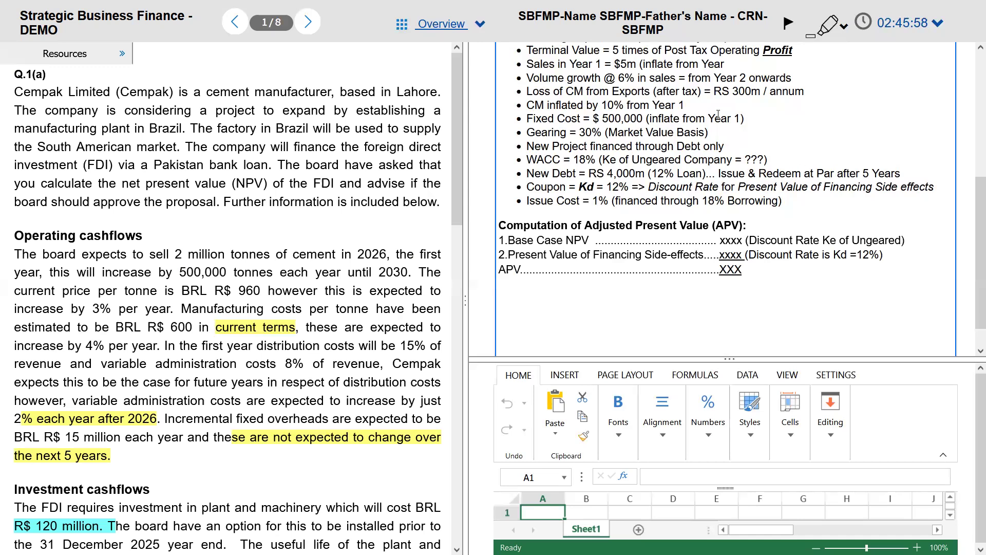
pyautogui.click(745, 133)
# Step: Select the 'Ke of Ungeared Company' text near the top of the notes
pyautogui.press('Up')
pyautogui.press('Up')
pyautogui.press('Up')
pyautogui.press('Up')
pyautogui.press('Up')
pyautogui.press('Up')
pyautogui.press('Up')
pyautogui.press('Up')
pyautogui.press('Up')
pyautogui.press('Up')
pyautogui.press('Up')
pyautogui.press('Up')
pyautogui.press('Up')
pyautogui.press('Up')
pyautogui.press('Up')
pyautogui.press('Up')
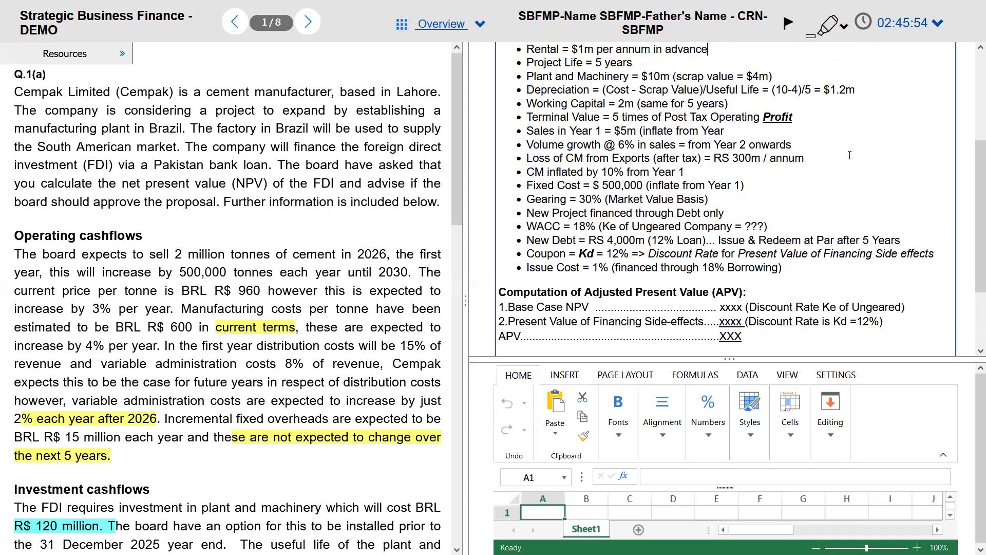
pyautogui.press('Home')
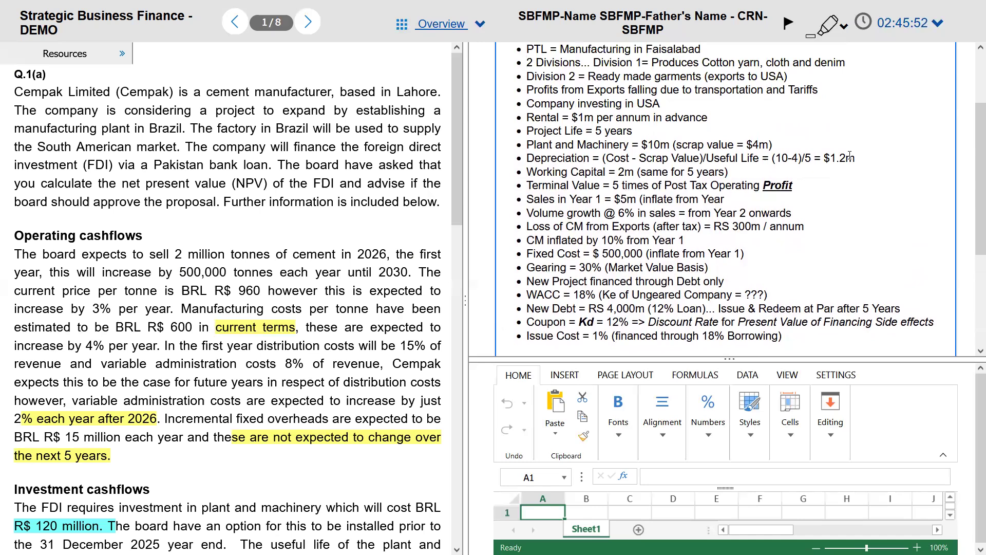
pyautogui.press('Down')
pyautogui.press('Down')
pyautogui.press('Down')
pyautogui.press('Down')
pyautogui.press('Down')
pyautogui.hotkey('ctrl', 'Right')
pyautogui.hotkey('ctrl', 'Right')
pyautogui.hotkey('ctrl', 'Right')
pyautogui.hotkey('ctrl', 'Right')
pyautogui.hotkey('ctrl', 'Right')
pyautogui.hotkey('shift', 'End')
pyautogui.hotkey('shift', 'Left')
pyautogui.hotkey('shift', 'Left')
pyautogui.hotkey('shift', 'Left')
pyautogui.hotkey('shift', 'Left')
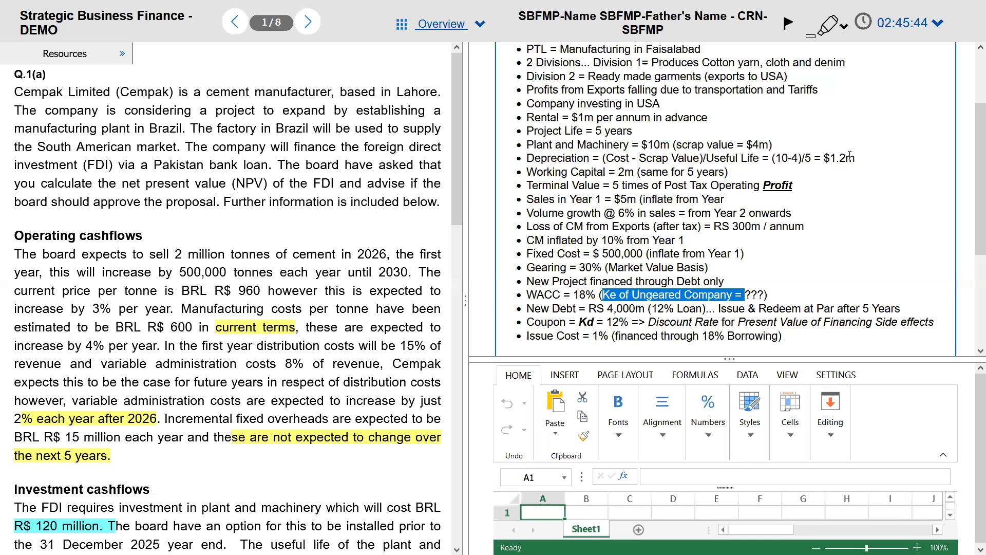
# Step: Type the CAPM formula 'Ke = Rf + B(Rm - Rf)' on the last line of the notes
pyautogui.hotkey('ctrl', 'End')
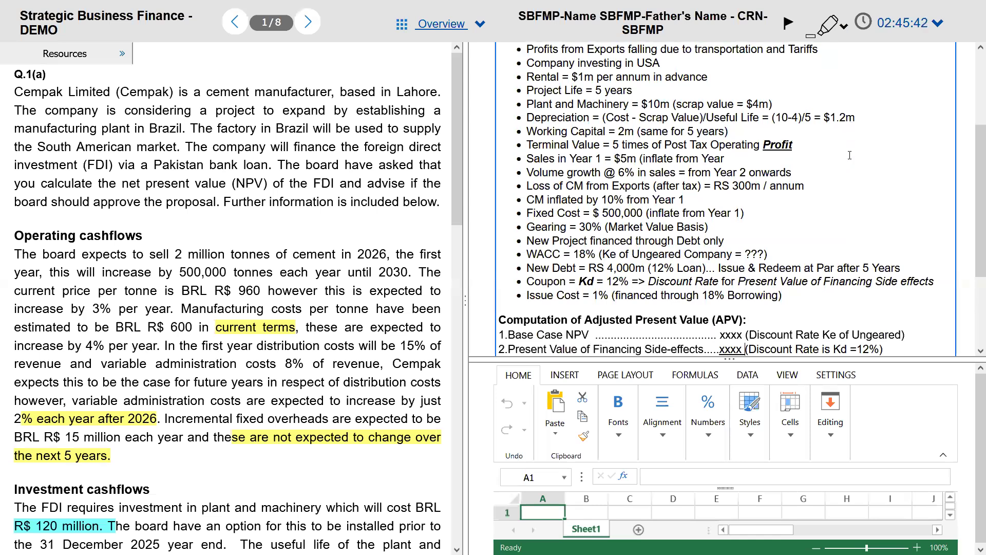
pyautogui.write('Ke  ==')
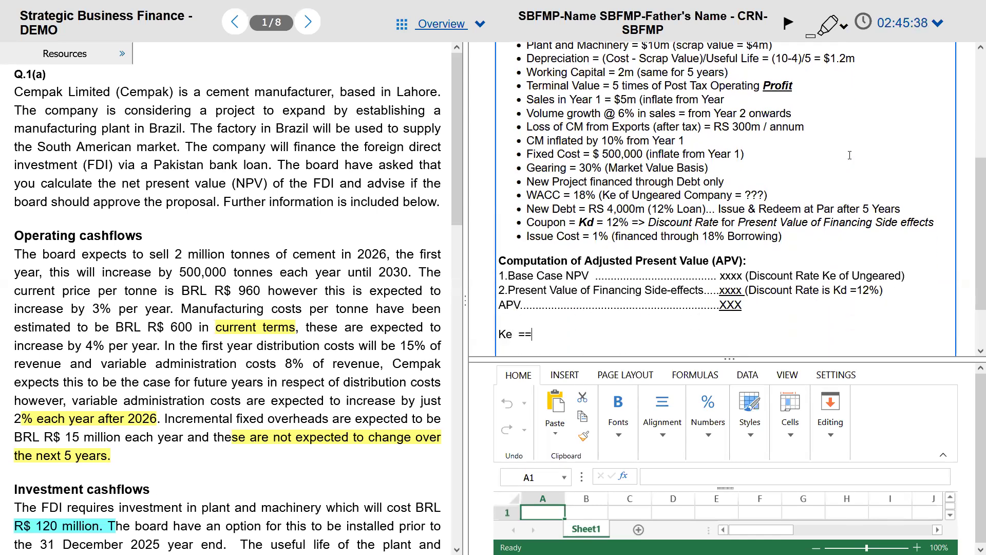
pyautogui.press('BackSpace')
pyautogui.press('BackSpace')
pyautogui.write('= Rf + B')
pyautogui.press('BackSpace')
pyautogui.press('BackSpace')
pyautogui.write('B (r')
pyautogui.press('BackSpace')
pyautogui.press('BackSpace')
pyautogui.write('(')
pyautogui.write('m - Rf)')
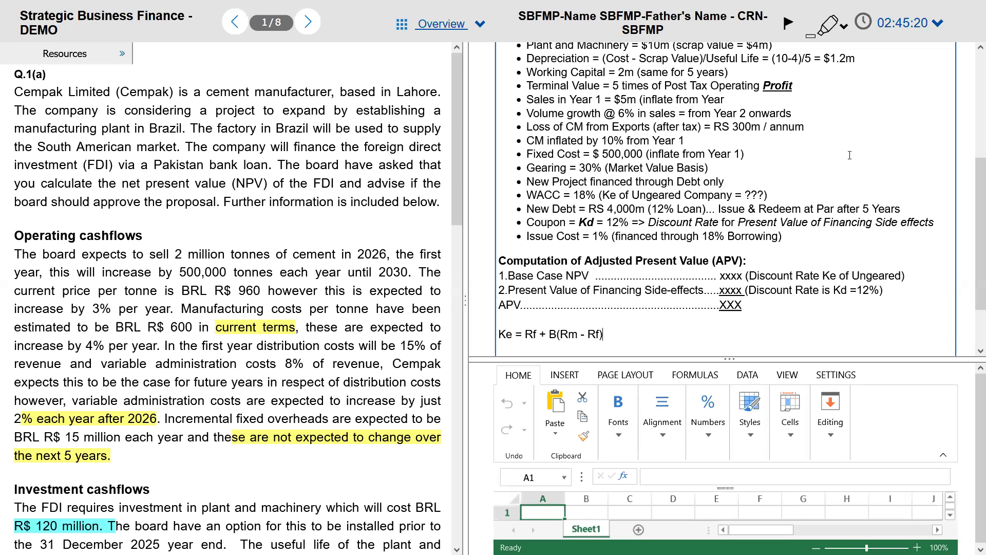
pyautogui.hotkey('alt', 'Tab')
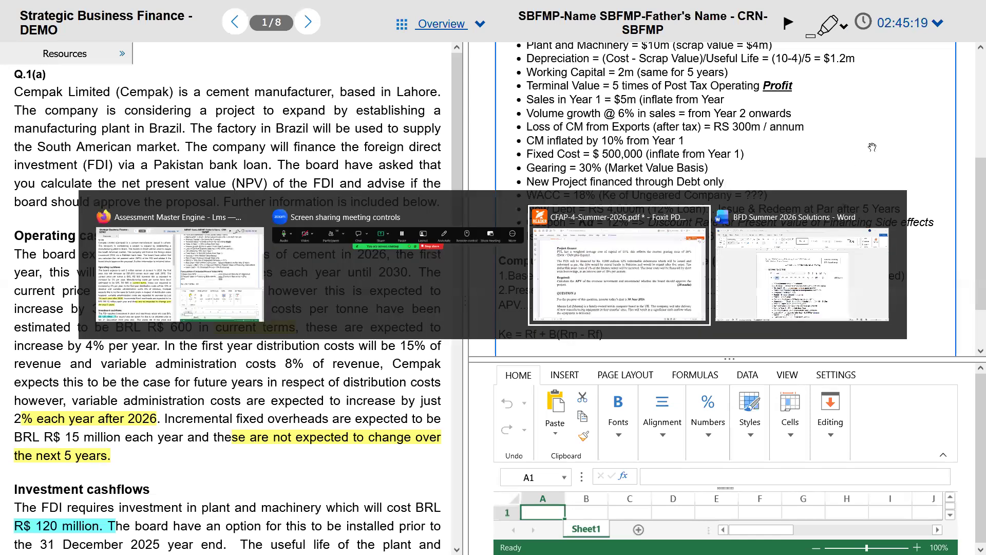
pyautogui.scroll(5, 515, 338)
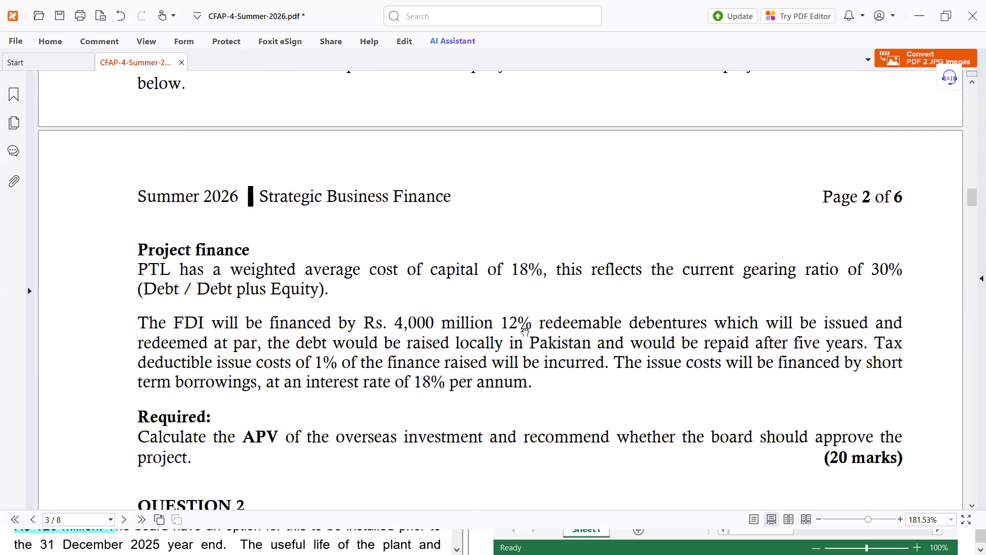
pyautogui.scroll(8, 512, 344)
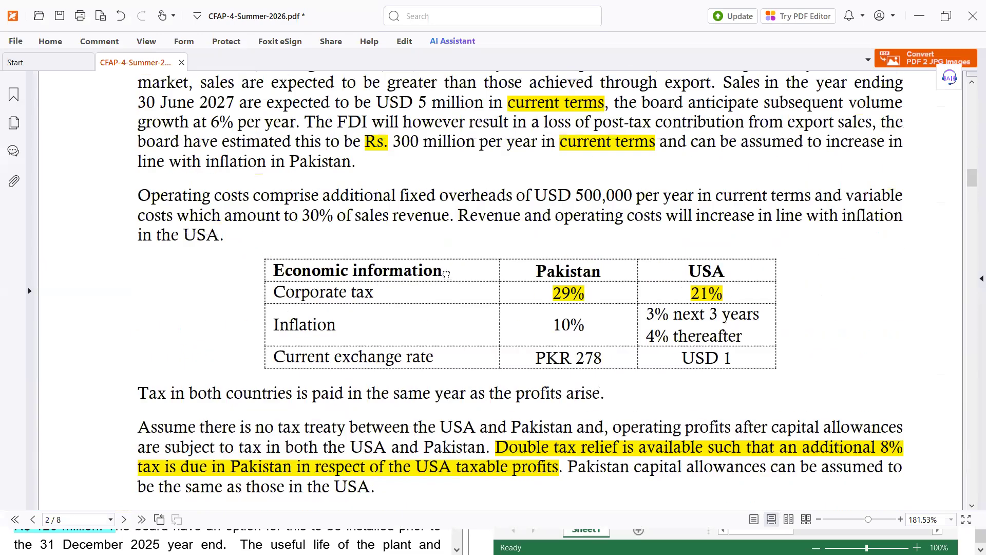
pyautogui.scroll(2, 465, 359)
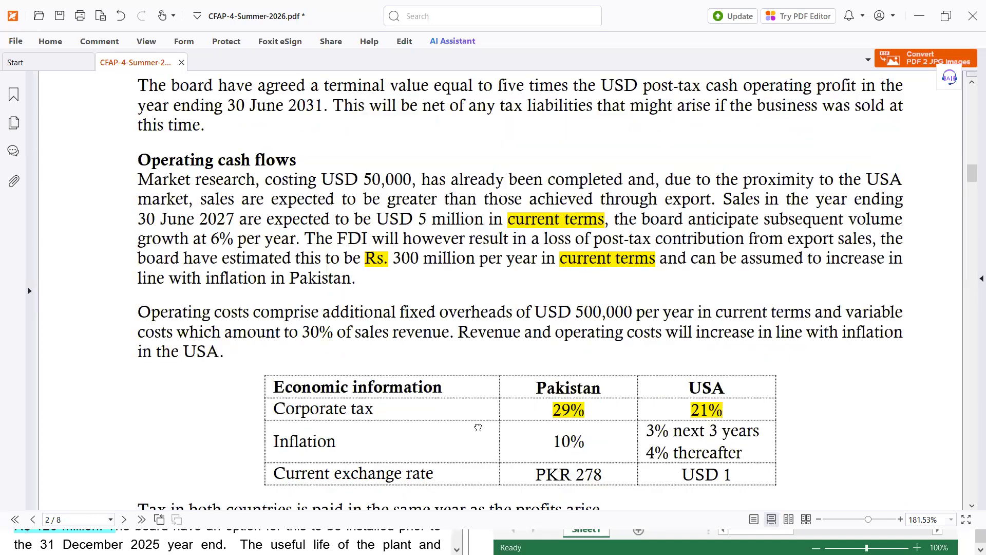
pyautogui.scroll(2, 475, 334)
pyautogui.scroll(4, 468, 250)
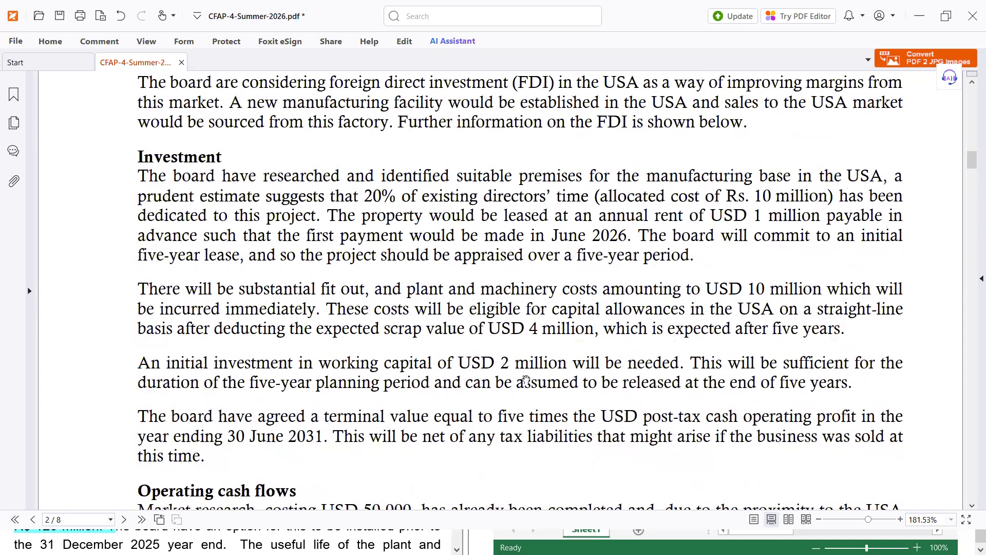
pyautogui.hotkey('alt', 'Tab')
pyautogui.moveTo(549, 335); pyautogui.dragTo(557, 334)
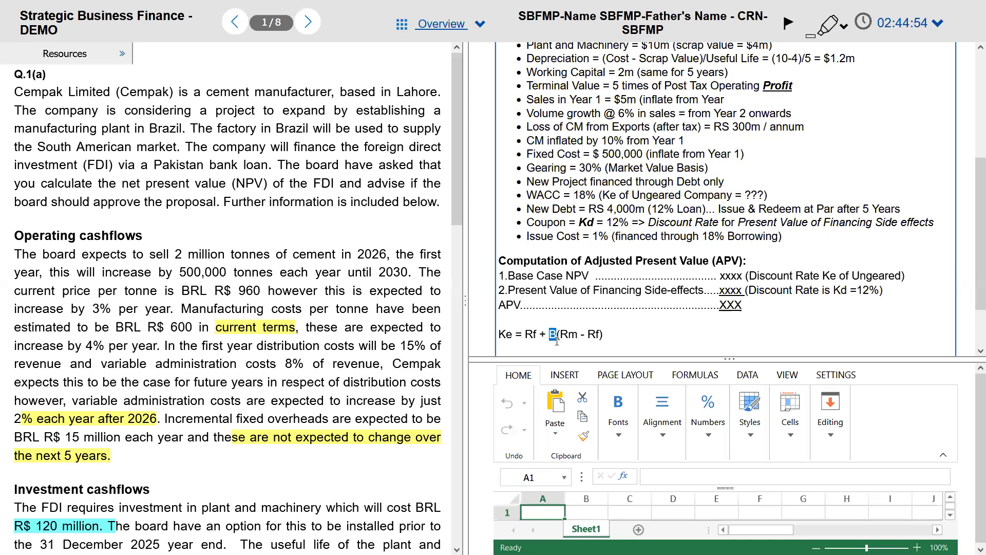
# Step: Replace the Ke formula line with 'Po = D1/Ke - g'
pyautogui.click(556, 341)
pyautogui.tripleClick(556, 340)
pyautogui.press('BackSpace')
pyautogui.write('Po = ')
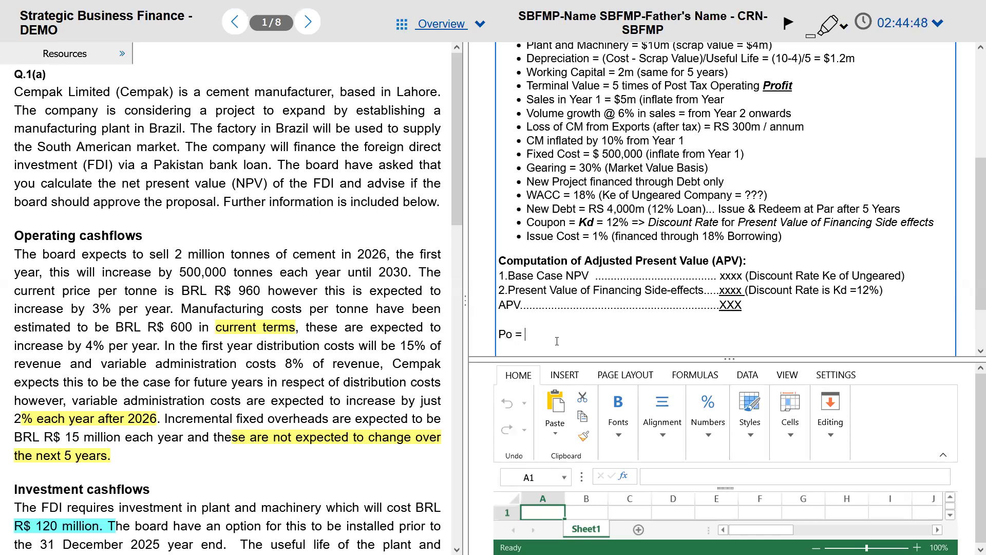
pyautogui.write('D')
pyautogui.write('1')
pyautogui.write('?Ke')
pyautogui.write(' -g')
pyautogui.click(557, 341)
pyautogui.press('Left')
pyautogui.press('Left')
pyautogui.press('Left')
pyautogui.press('BackSpace')
pyautogui.write('/')
# Step: Delete the 'Po = D1/Ke - g' formula line so the notes end at APV
pyautogui.doubleClick(557, 341)
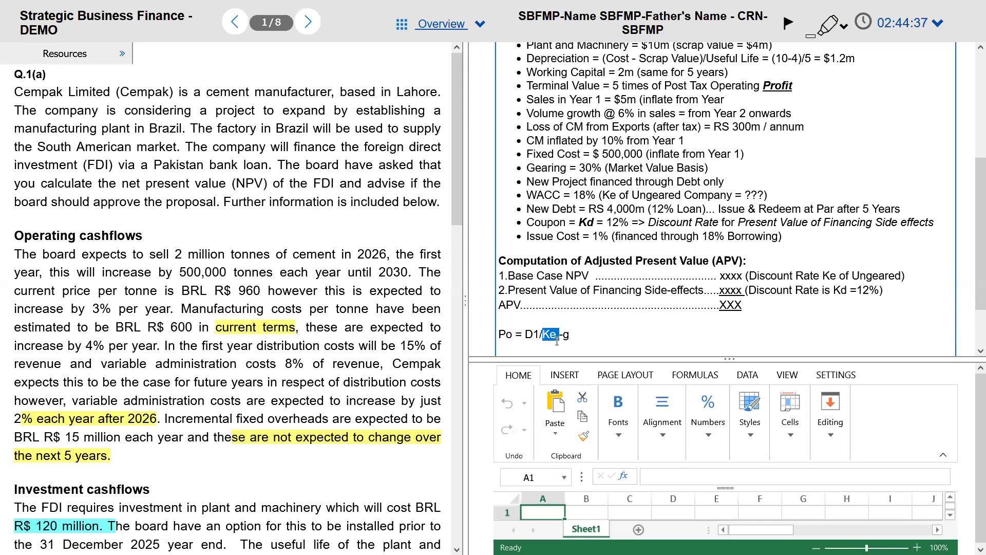
pyautogui.press('End')
pyautogui.hotkey('shift', 'Left')
pyautogui.hotkey('shift', 'Left')
pyautogui.hotkey('shift', 'Left')
pyautogui.hotkey('shift', 'Left')
pyautogui.hotkey('shift', 'Left')
pyautogui.hotkey('shift', 'Left')
pyautogui.hotkey('shift', 'Left')
pyautogui.hotkey('shift', 'Left')
pyautogui.hotkey('shift', 'Left')
pyautogui.hotkey('shift', 'Left')
pyautogui.hotkey('shift', 'Left')
pyautogui.hotkey('shift', 'Left')
pyautogui.hotkey('shift', 'Left')
pyautogui.press('BackSpace')
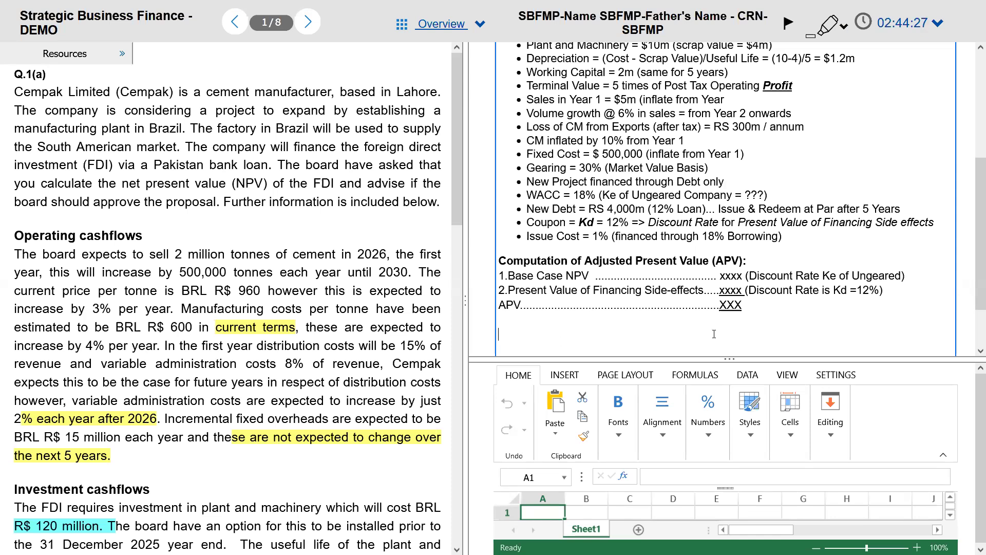
pyautogui.scroll(-3, 714, 334)
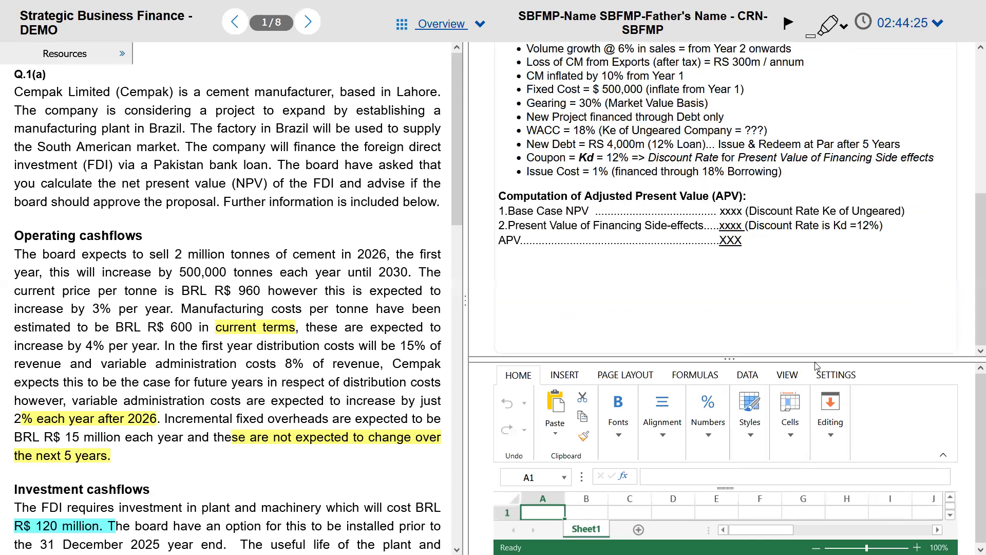
# Step: Enlarge the spreadsheet and enter years 0, 1, 2, 3, 4, 5 across cells C2:H2
pyautogui.moveTo(810, 358); pyautogui.dragTo(811, 263)
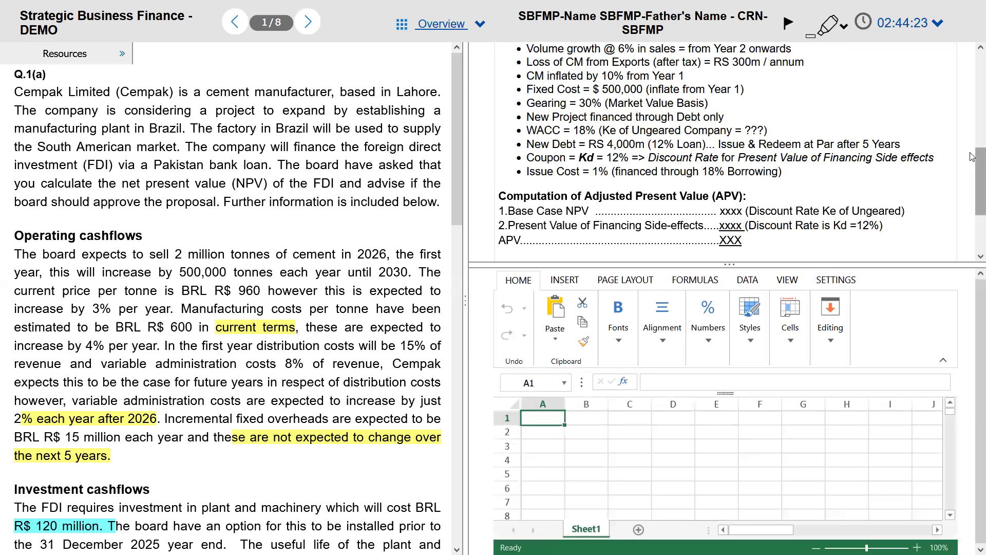
pyautogui.moveTo(972, 156); pyautogui.dragTo(972, 192)
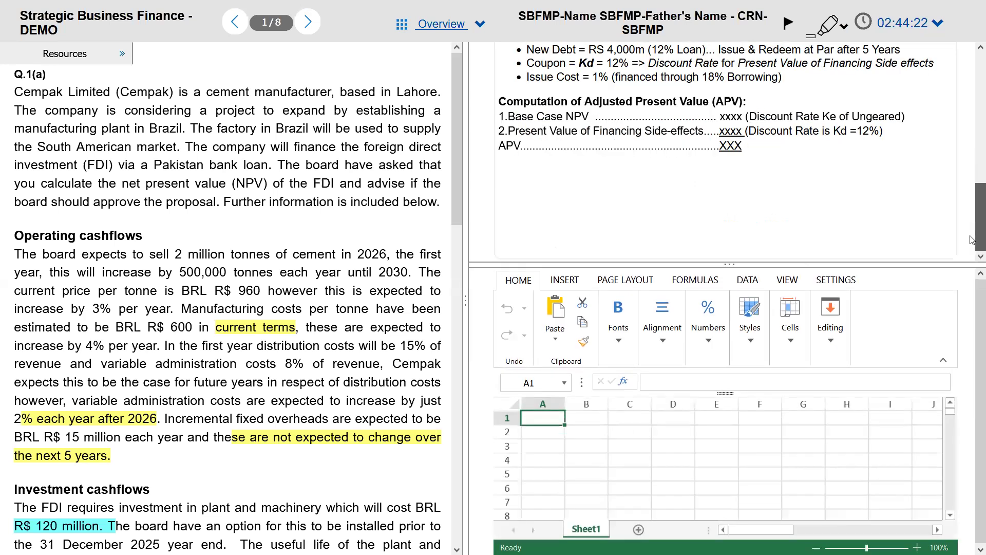
pyautogui.click(603, 437)
pyautogui.press('Tab')
pyautogui.write('0')
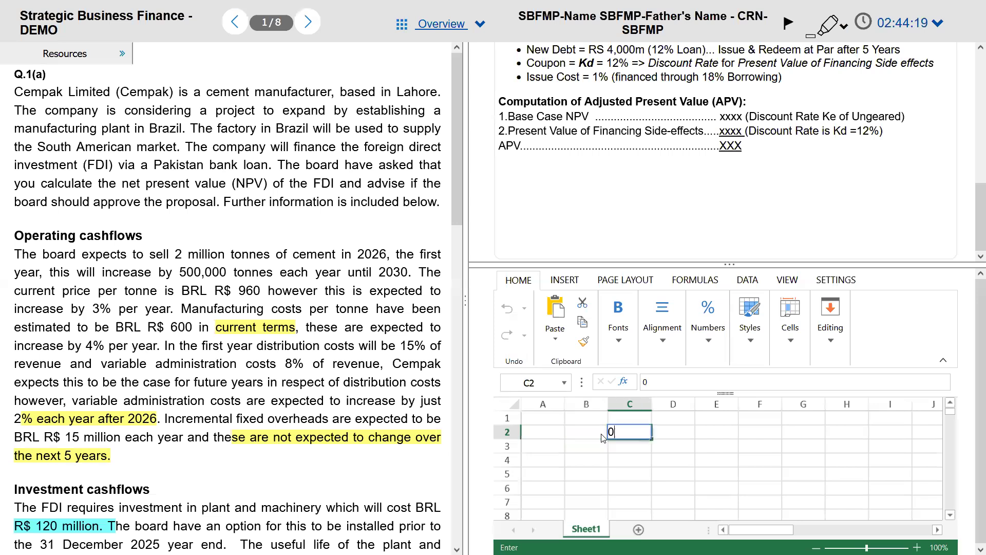
pyautogui.press('Tab')
pyautogui.write('1')
pyautogui.press('Tab')
pyautogui.write('2')
pyautogui.press('Tab')
pyautogui.write('3')
pyautogui.press('Tab')
pyautogui.write('4')
pyautogui.press('Tab')
pyautogui.write('5')
pyautogui.press('Tab')
pyautogui.press('Left')
pyautogui.press('Left')
pyautogui.press('Left')
pyautogui.press('Left')
pyautogui.press('Left')
pyautogui.press('Left')
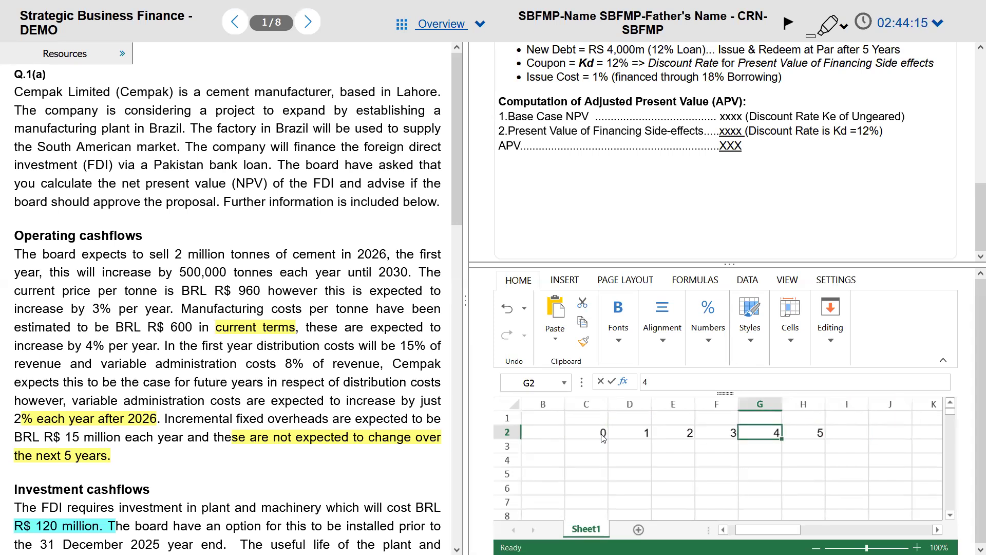
# Step: Label B3 'Sales' and B4 'Variable Costs', then go to another question page via Overview
pyautogui.press('Left')
pyautogui.press('Down')
pyautogui.write('Sales')
pyautogui.press('Return')
pyautogui.write('Variable Costs')
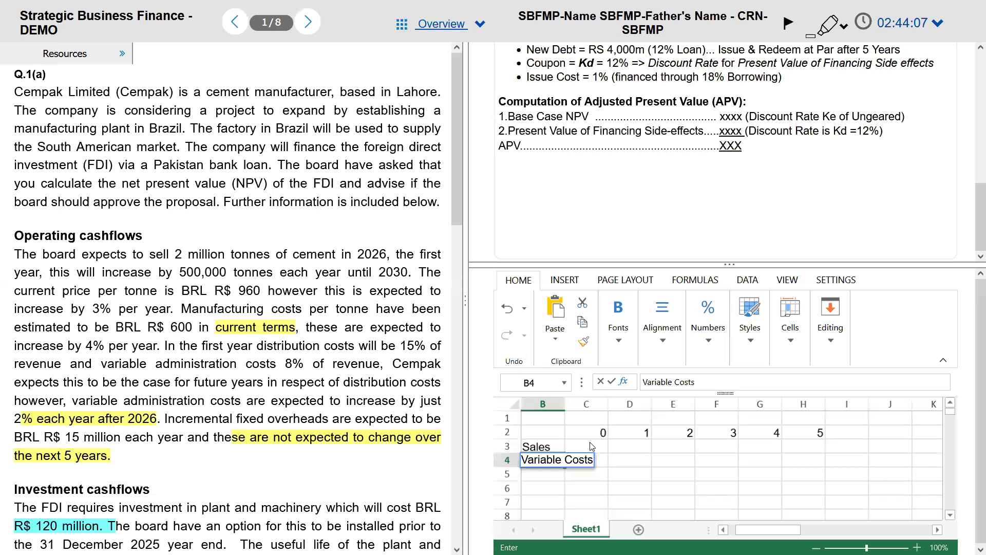
pyautogui.press('Return')
pyautogui.press('Up')
pyautogui.press('Up')
pyautogui.press('Up')
pyautogui.press('Up')
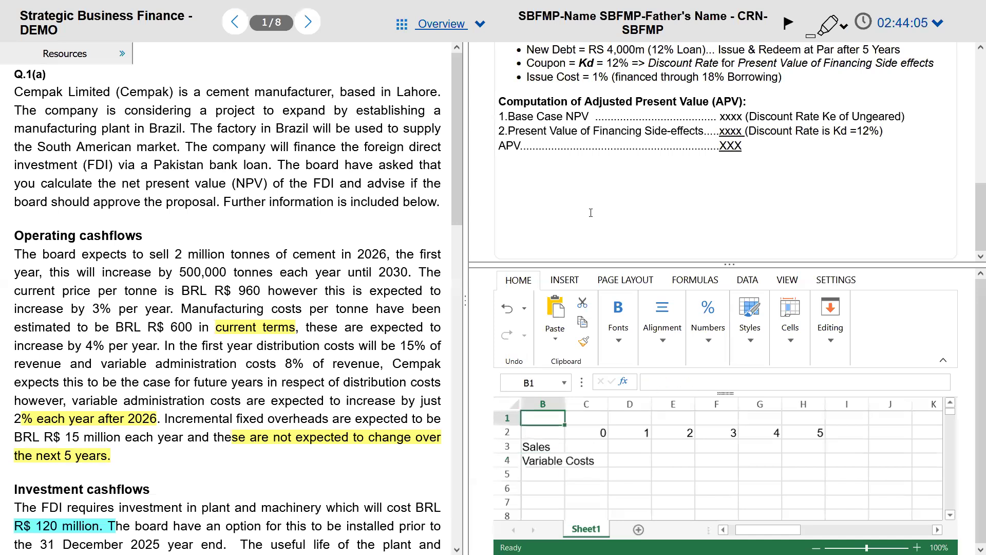
pyautogui.click(549, 176)
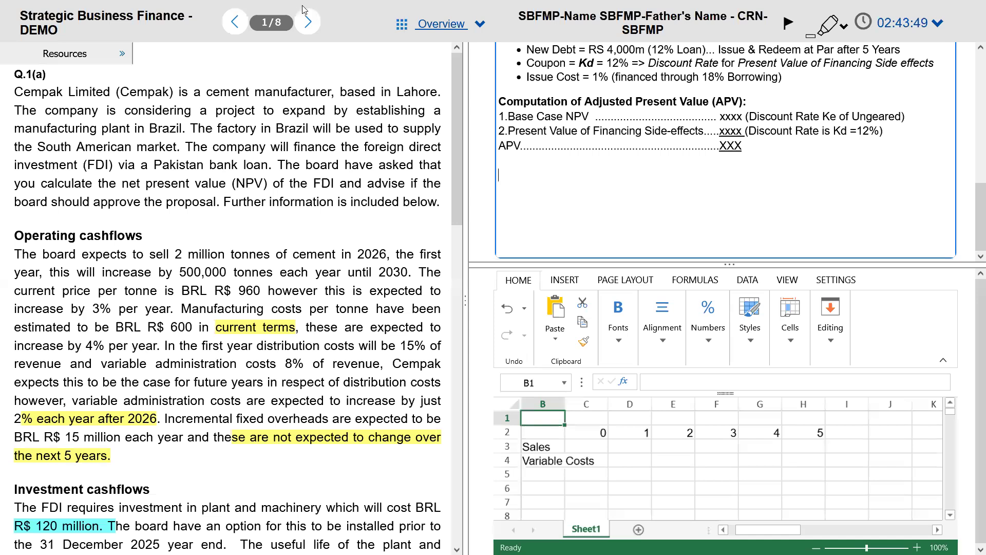
pyautogui.click(450, 24)
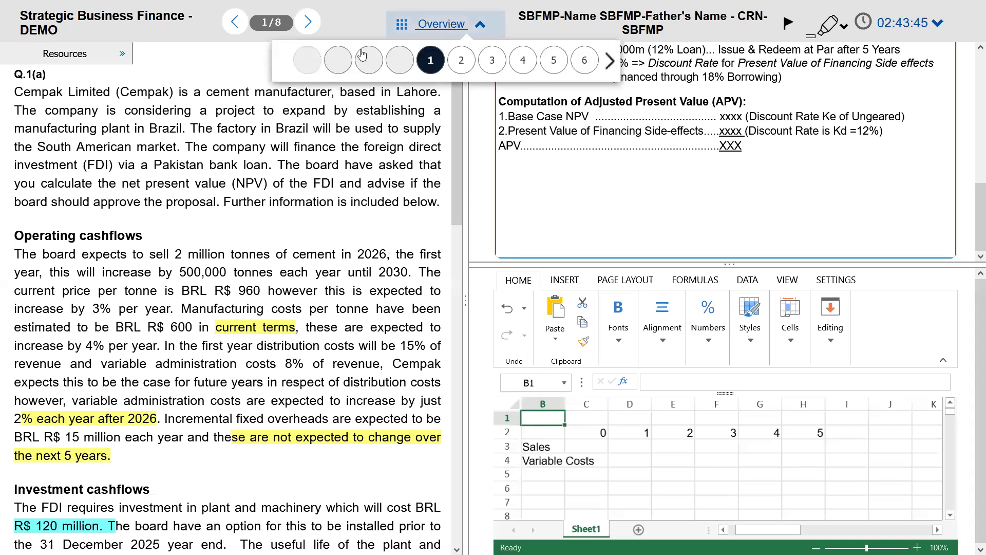
pyautogui.click(397, 54)
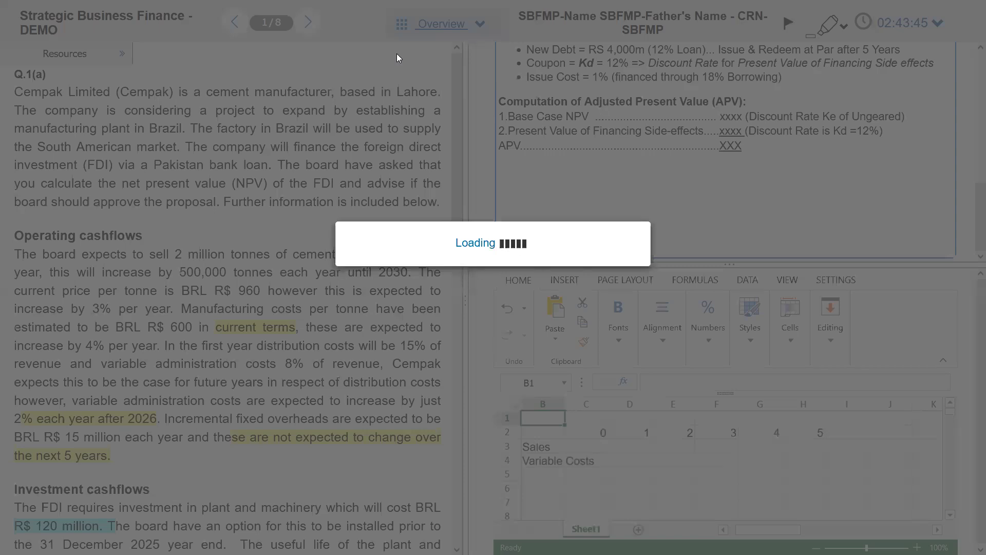